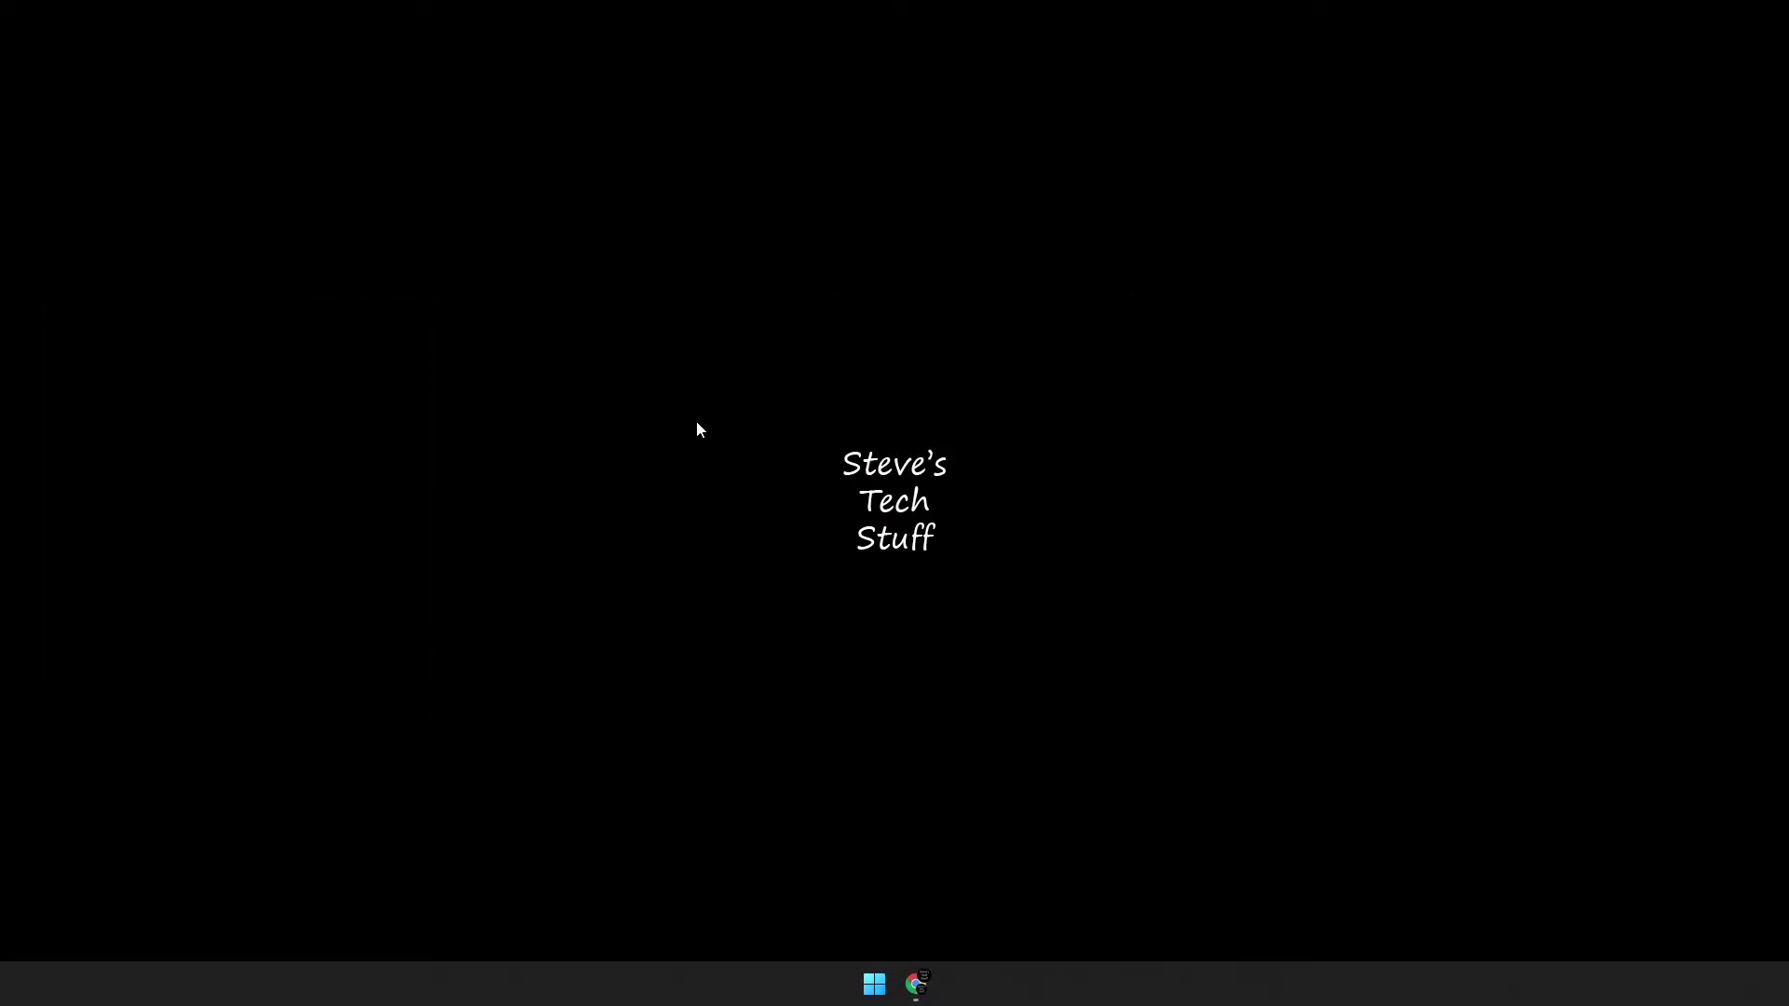
In Chrome, open the raspberrypi.com software page and download Raspberry Pi Imager for Windows.
{"action": "left_click", "coordinate": [917, 983]}
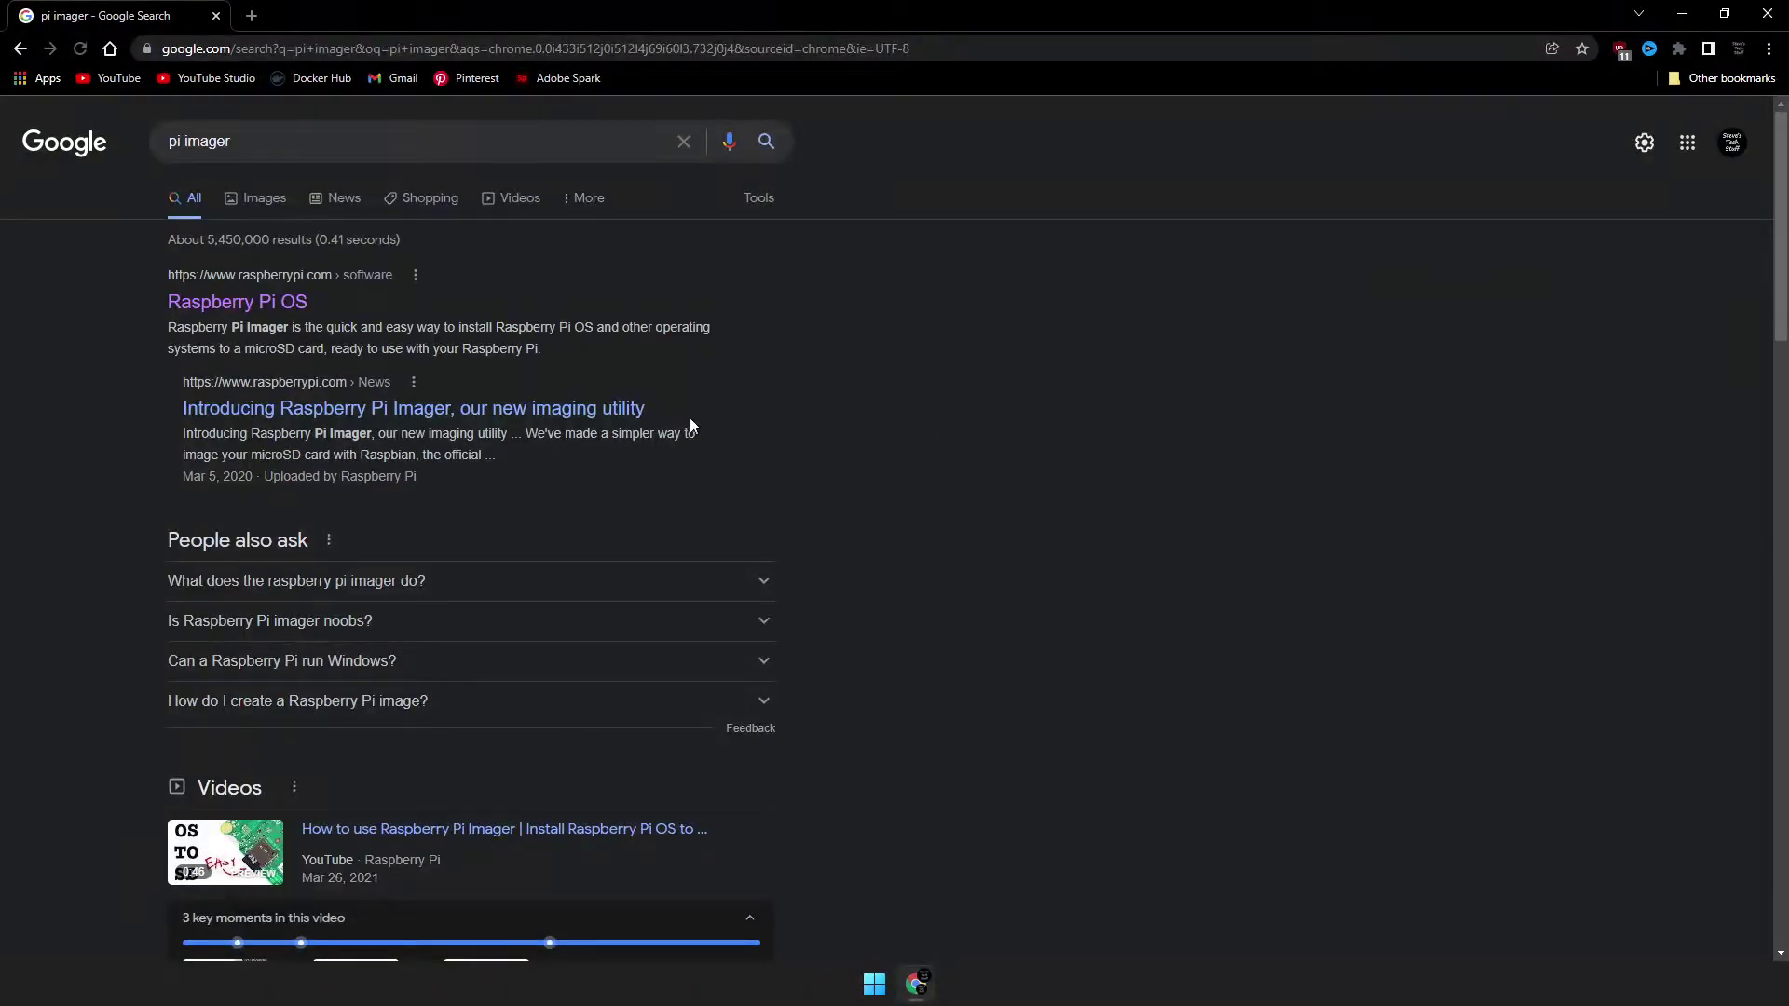
{"action": "left_click", "coordinate": [240, 307]}
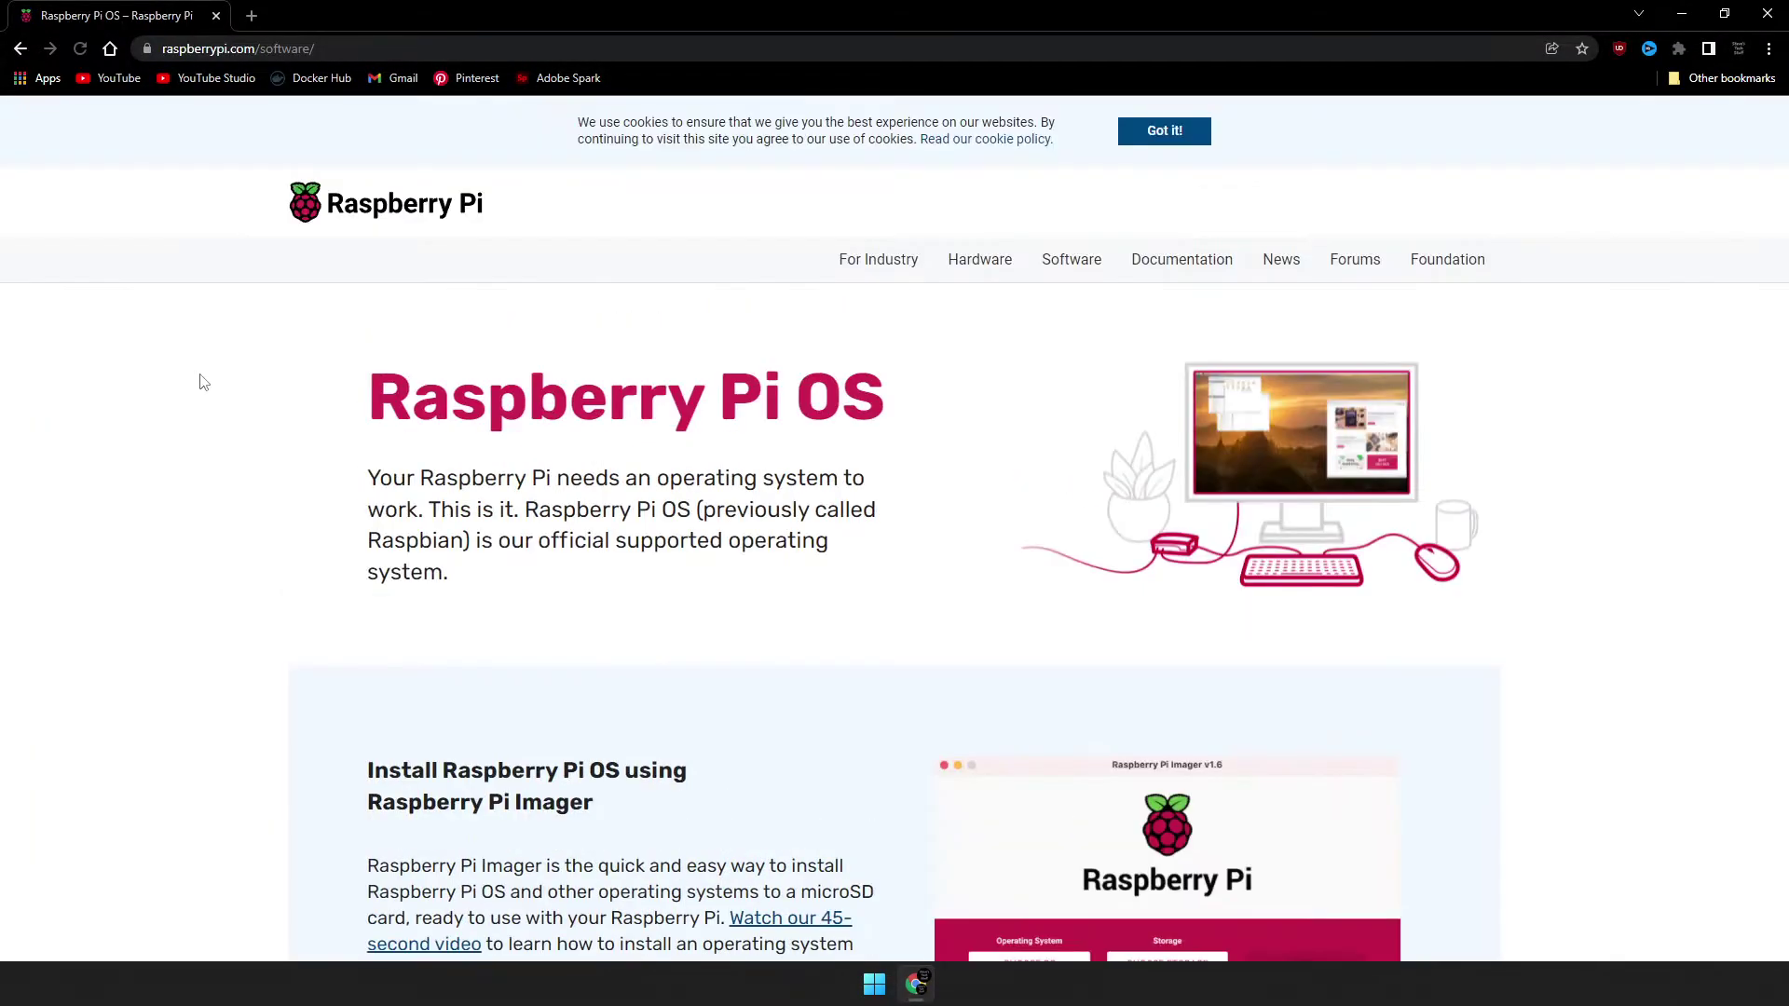
{"action": "scroll", "coordinate": [172, 526], "scroll_direction": "down", "scroll_amount": 5}
{"action": "scroll", "coordinate": [172, 526], "scroll_direction": "down", "scroll_amount": 2}
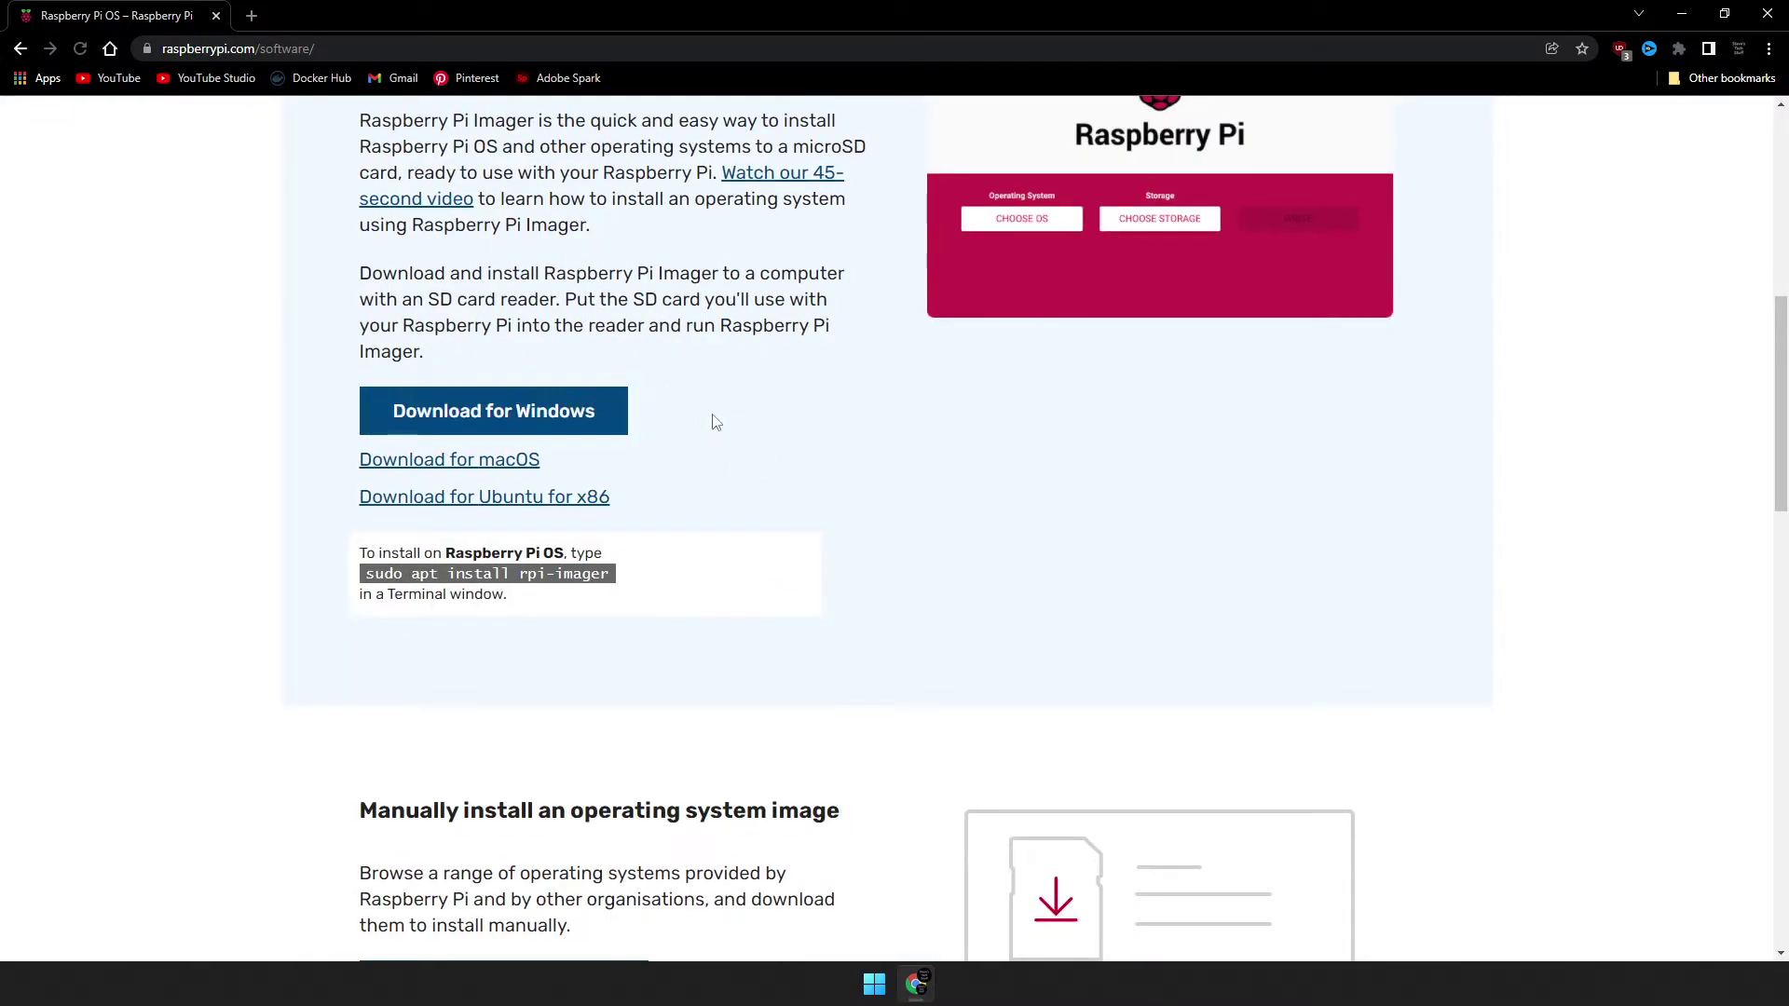
{"action": "left_click", "coordinate": [543, 419]}
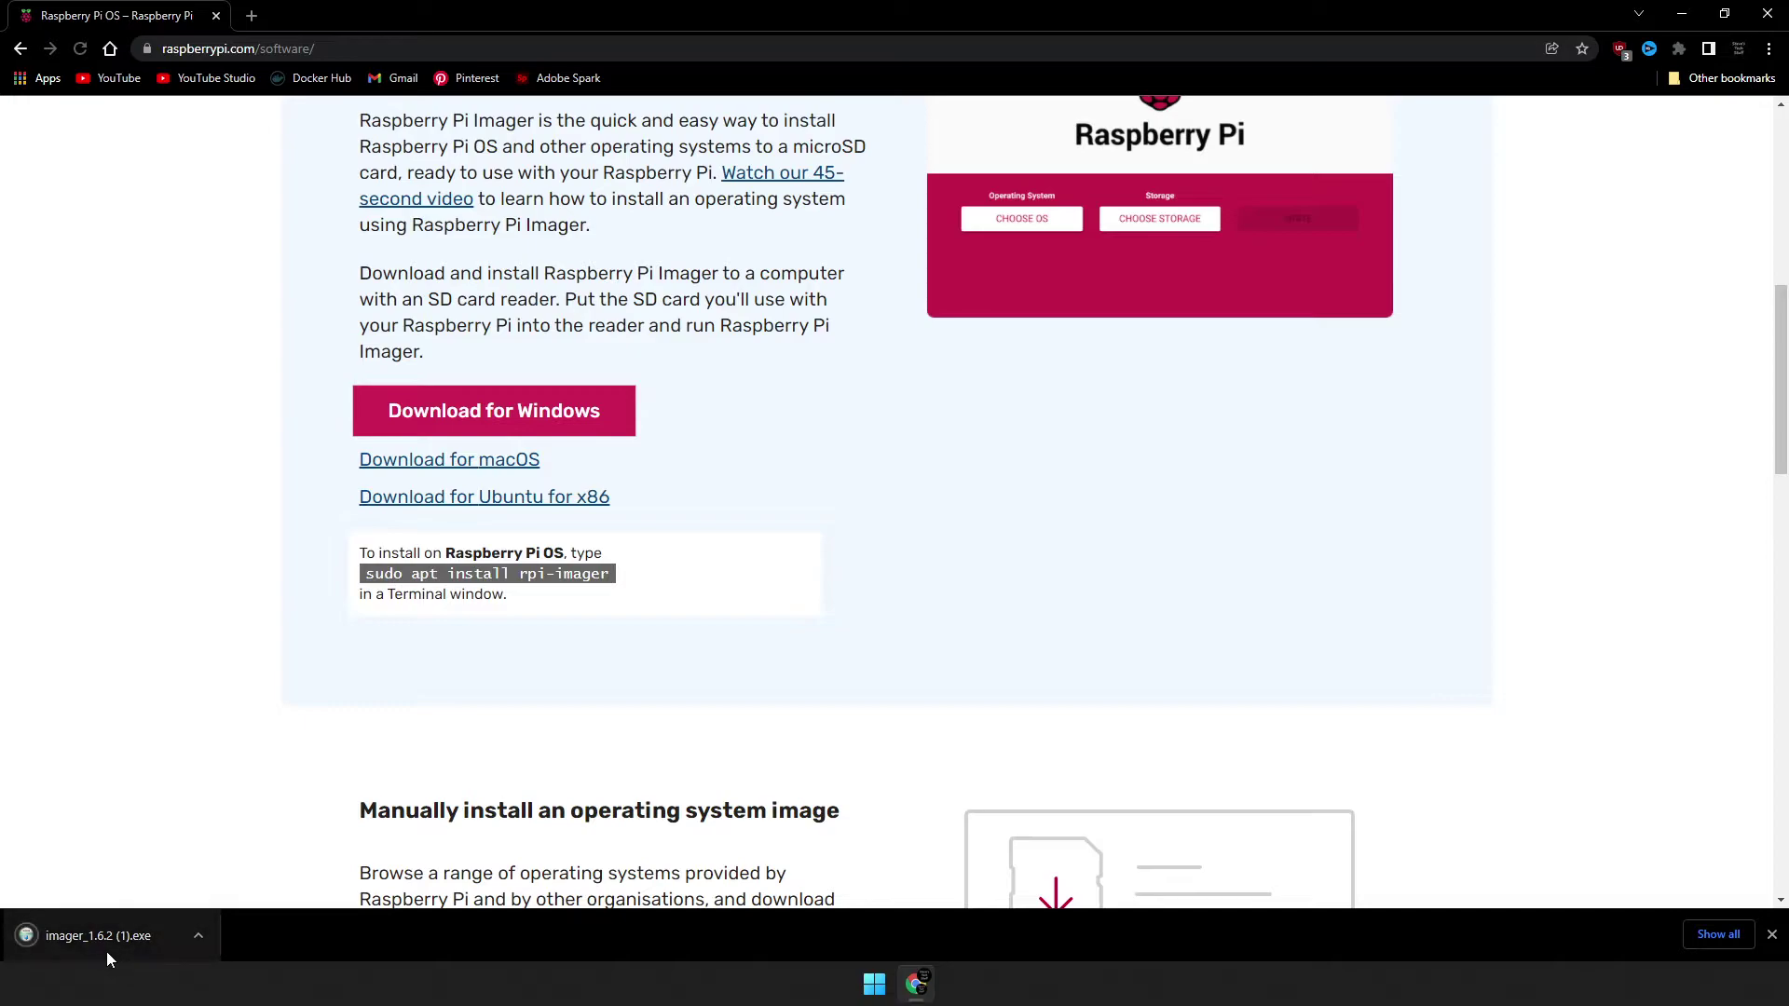
Install Raspberry Pi Imager v1.6.2 from the downloaded installer, close Chrome and launch the Imager.
{"action": "left_click", "coordinate": [107, 951]}
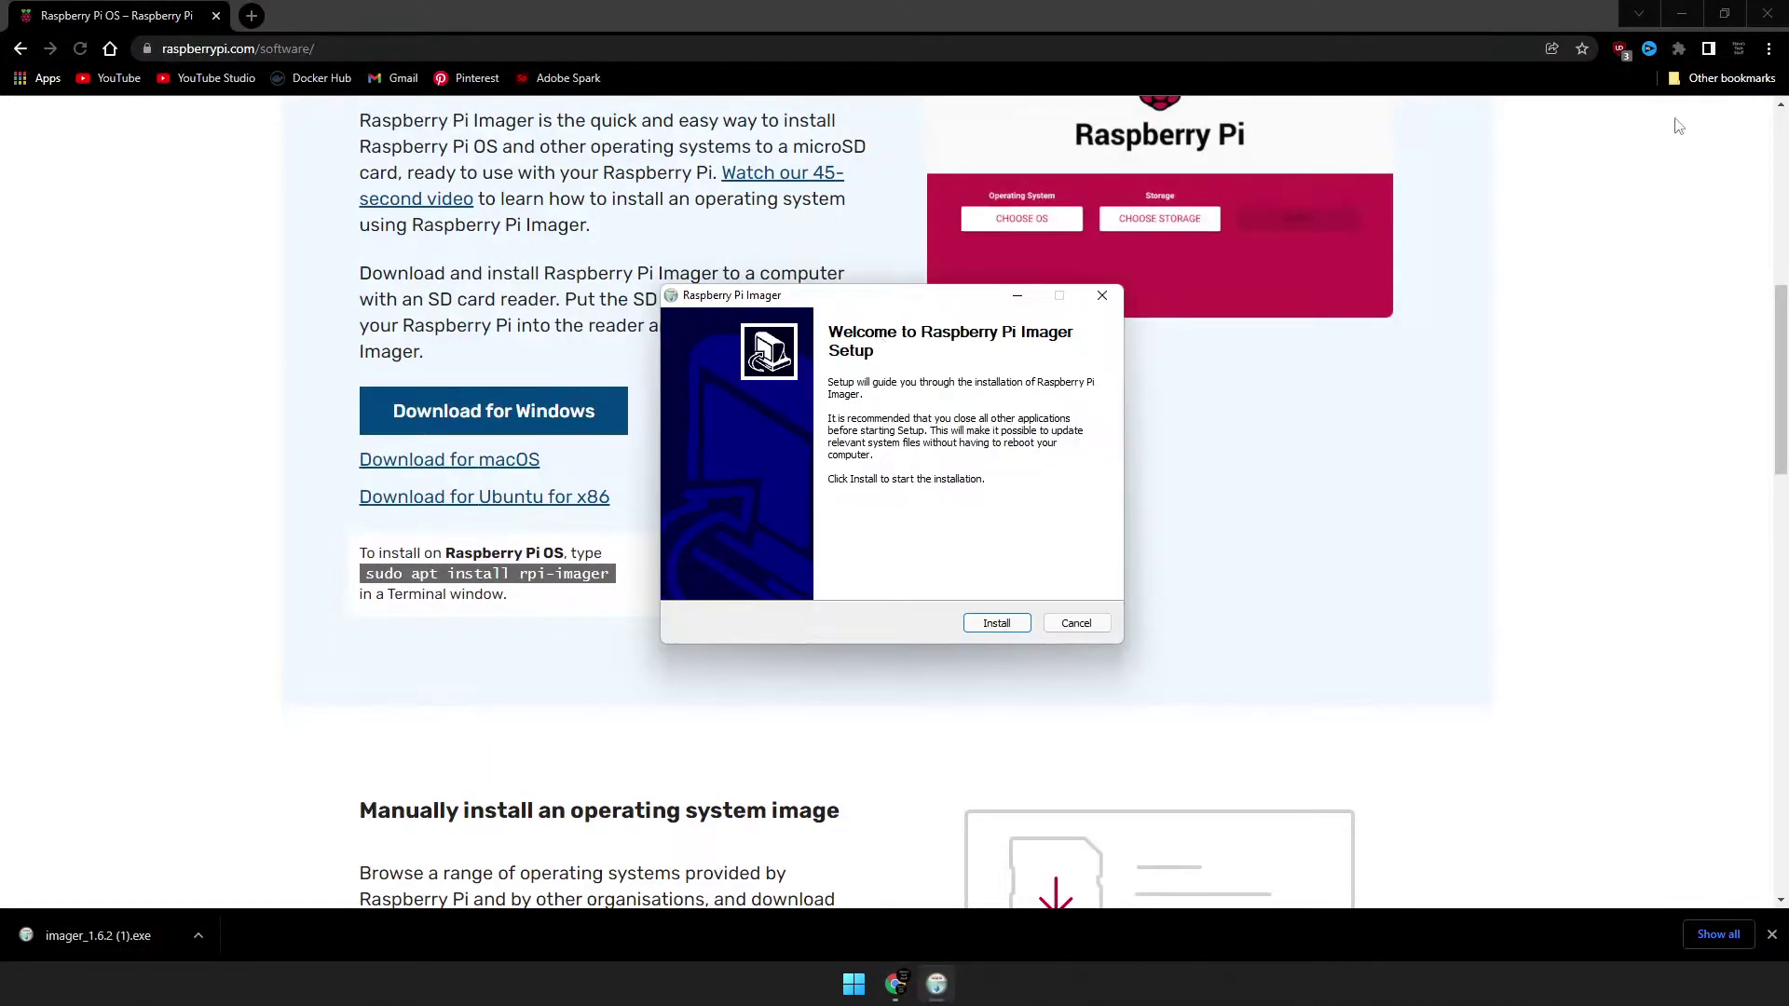
{"action": "left_click", "coordinate": [1764, 11]}
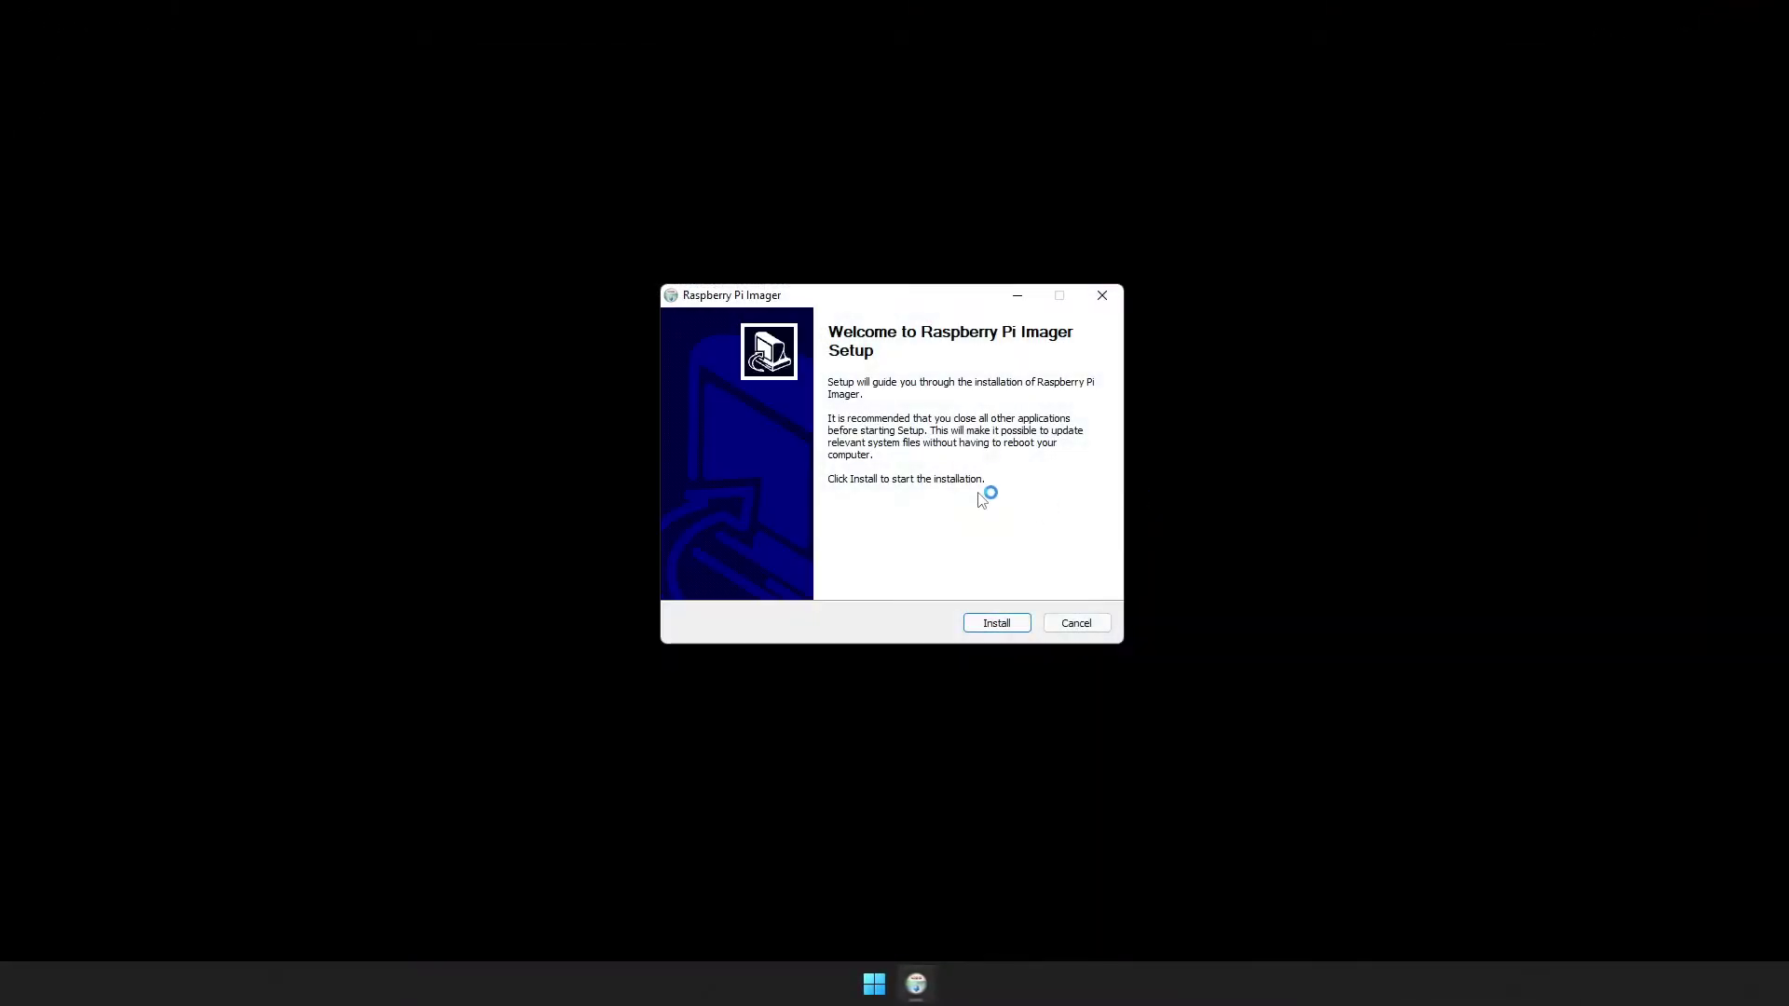
{"action": "left_click", "coordinate": [990, 622]}
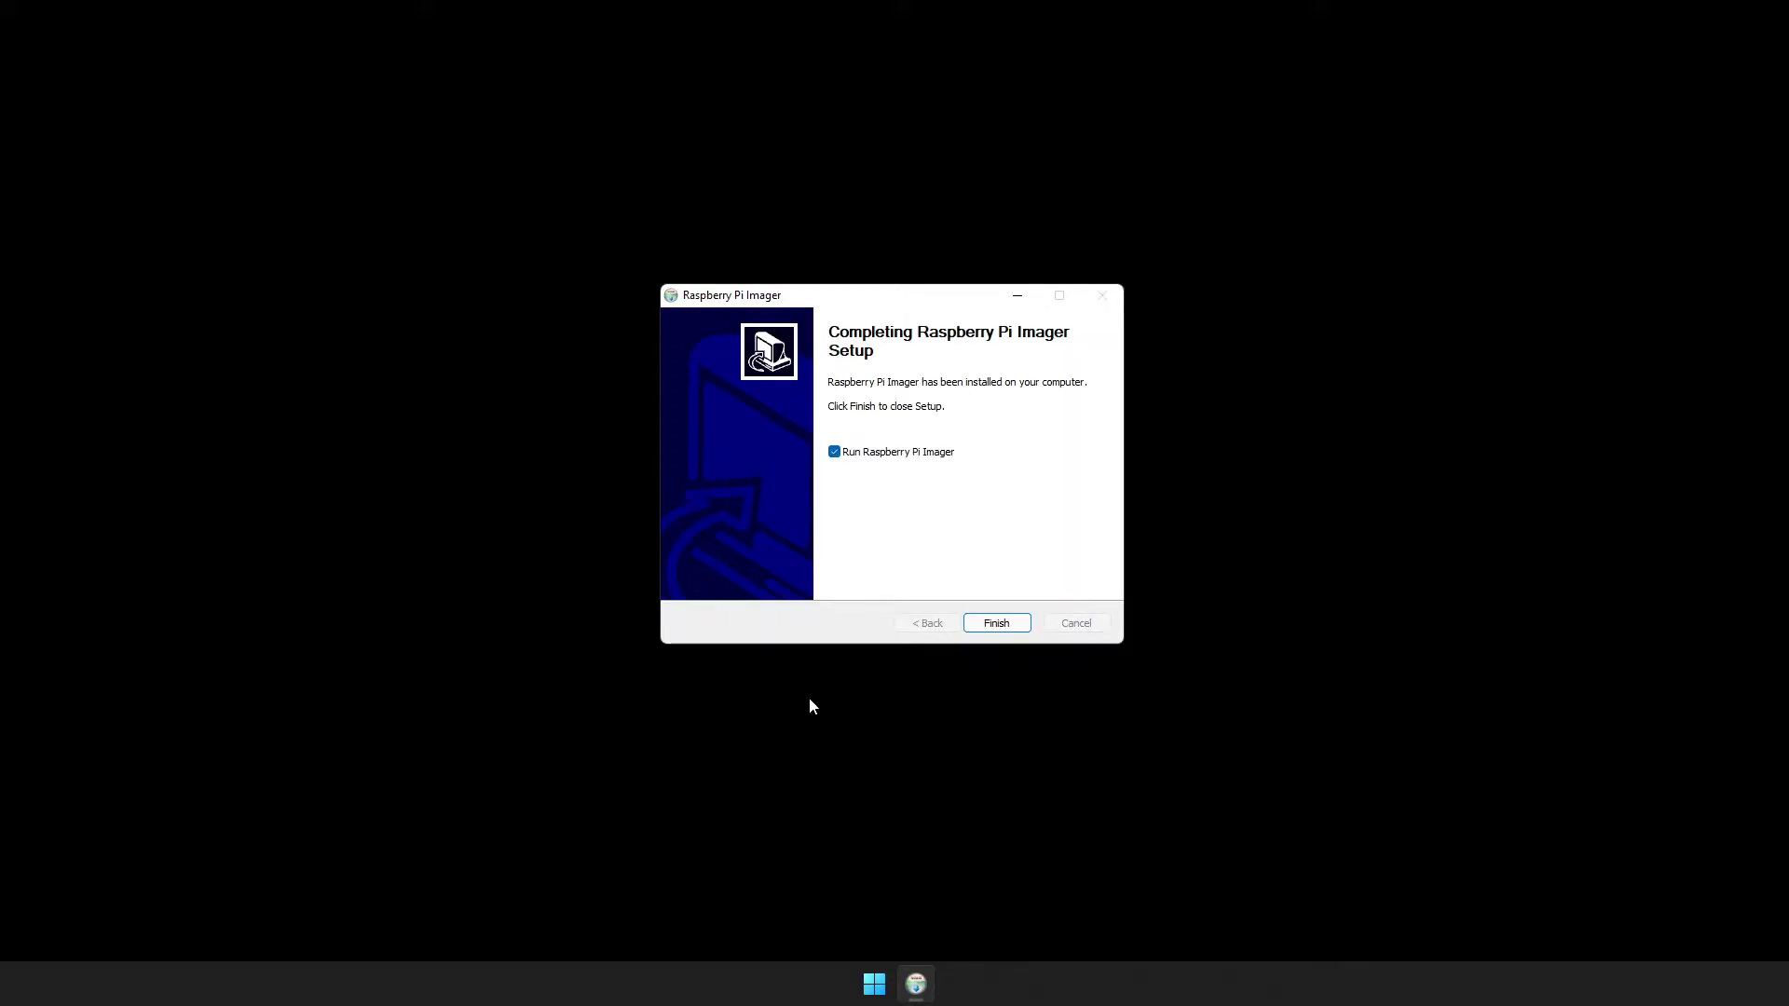
{"action": "left_click", "coordinate": [989, 623]}
Choose Other specific purpose OS > OctoPi > OctoPi (stable) and the 8 GB Generic MassStorageClass USB Device.
{"action": "left_click", "coordinate": [374, 410]}
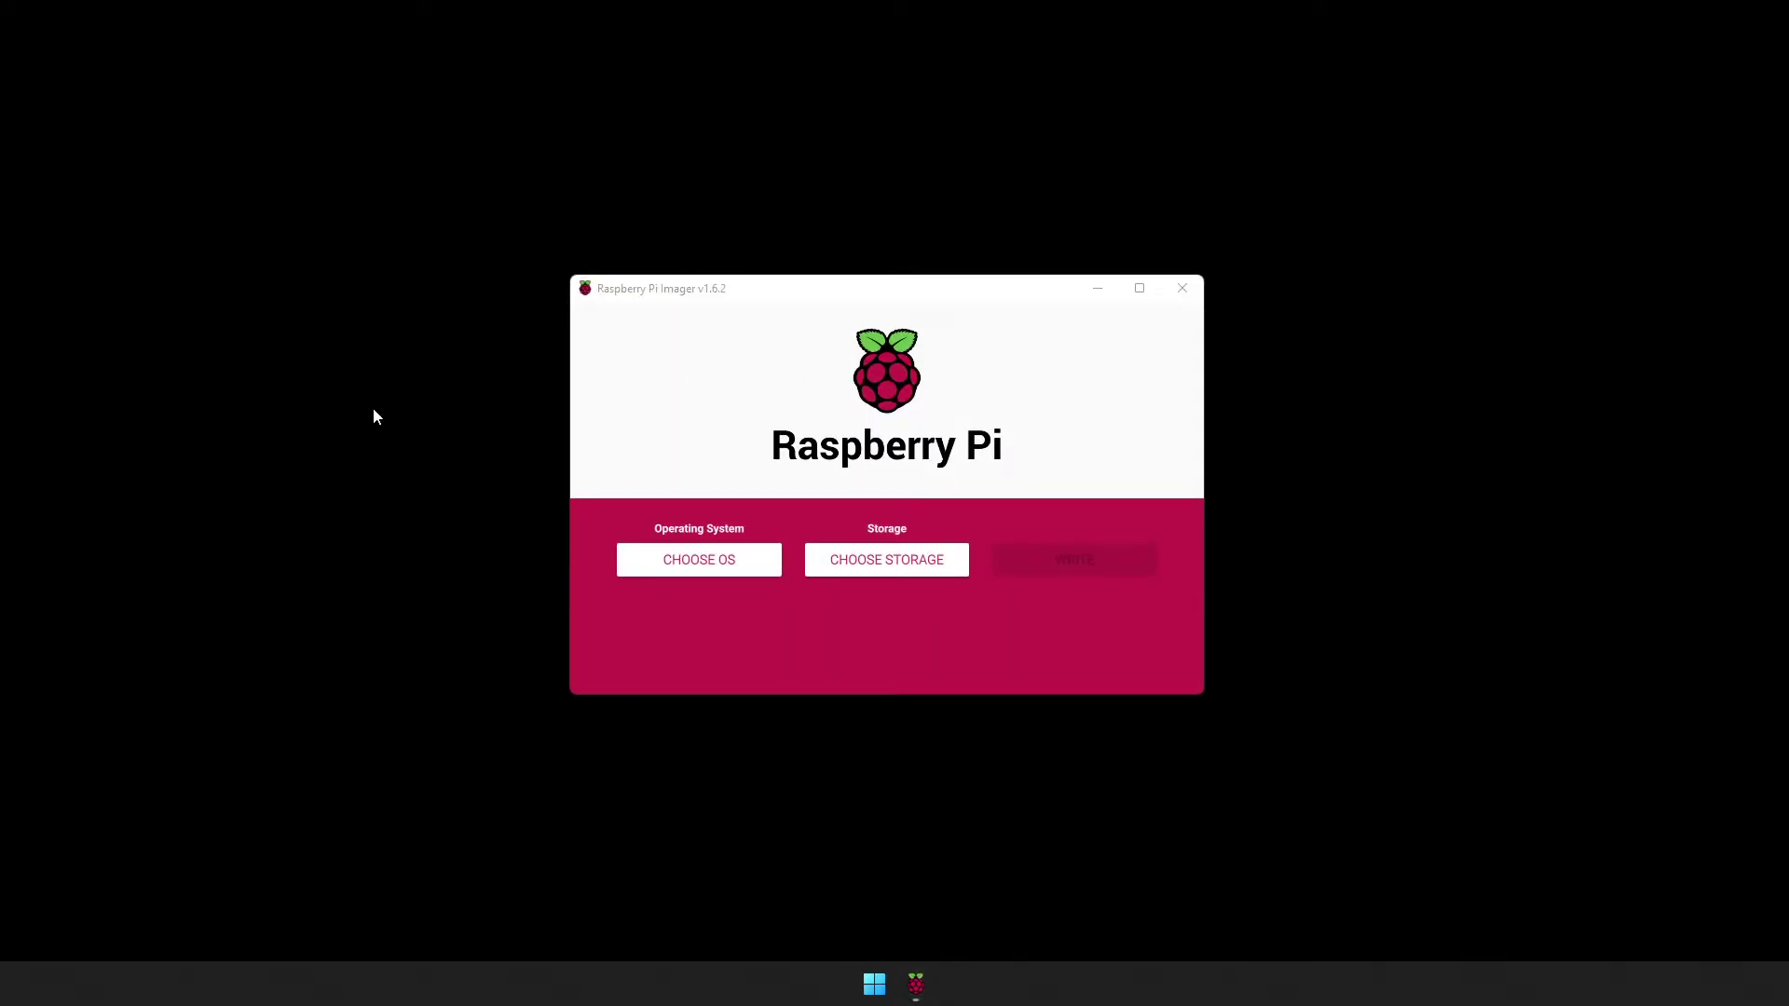
{"action": "left_click", "coordinate": [699, 559]}
{"action": "scroll", "coordinate": [926, 503], "scroll_direction": "down", "scroll_amount": 3}
{"action": "scroll", "coordinate": [926, 503], "scroll_direction": "down", "scroll_amount": 1}
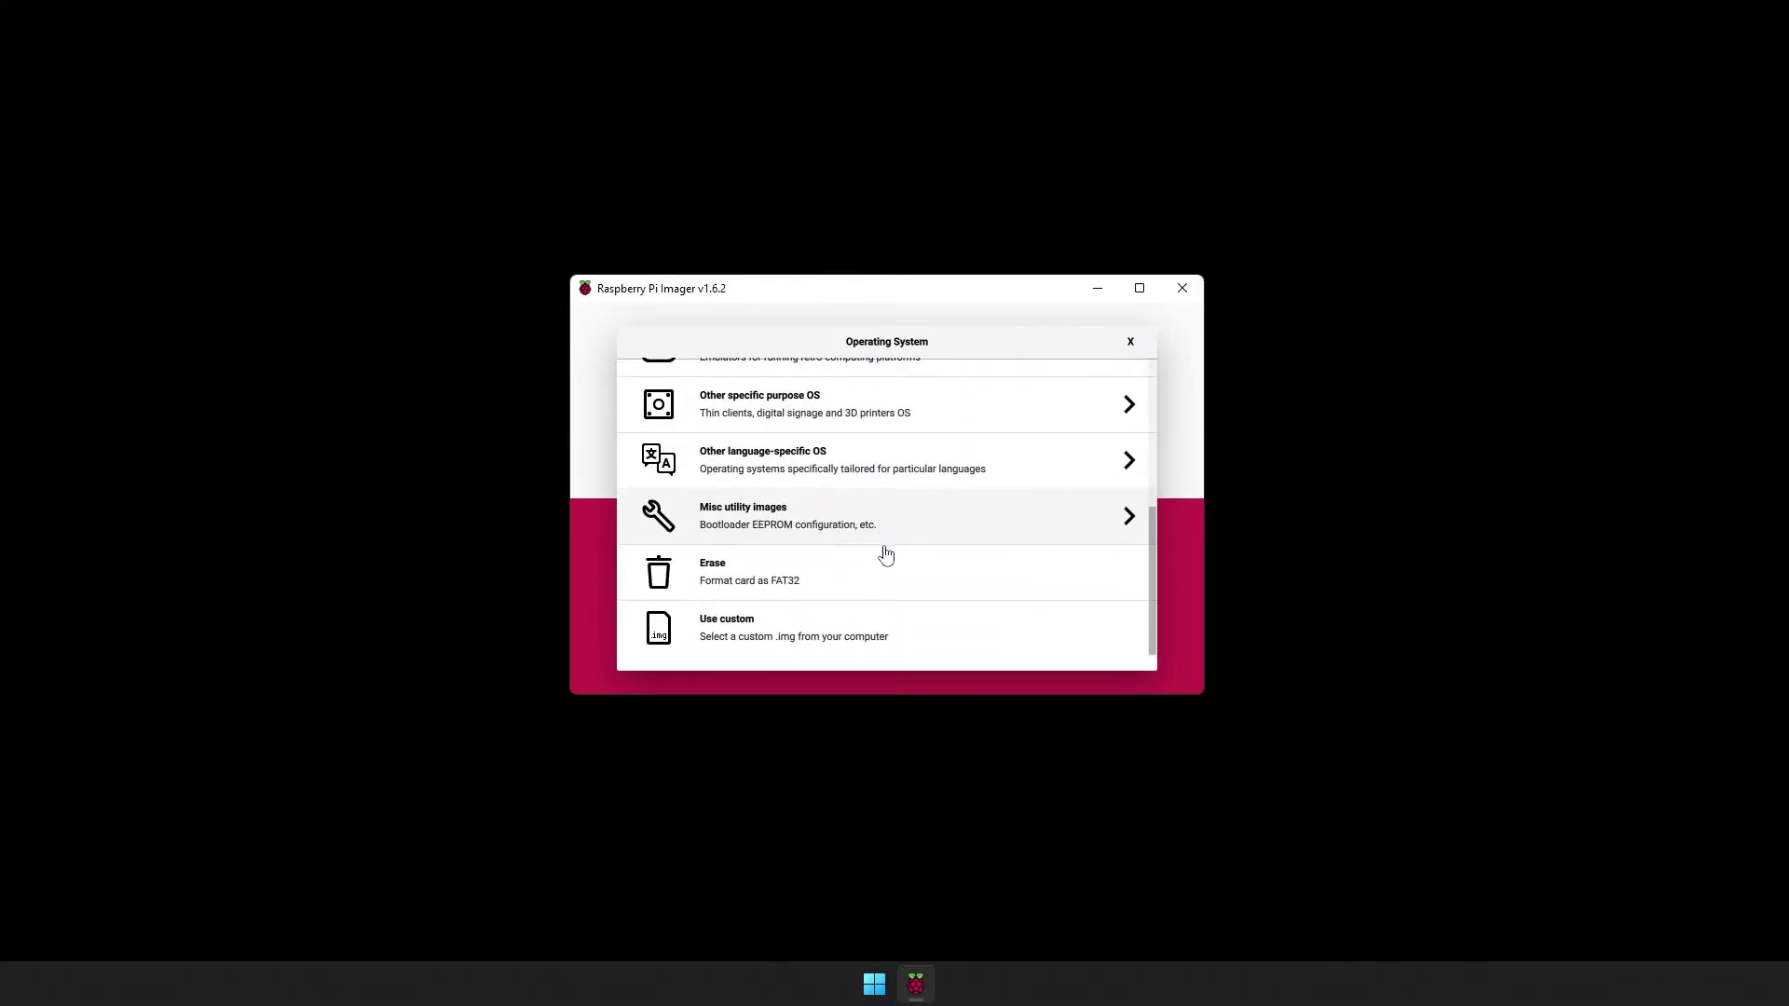
{"action": "left_click", "coordinate": [791, 417]}
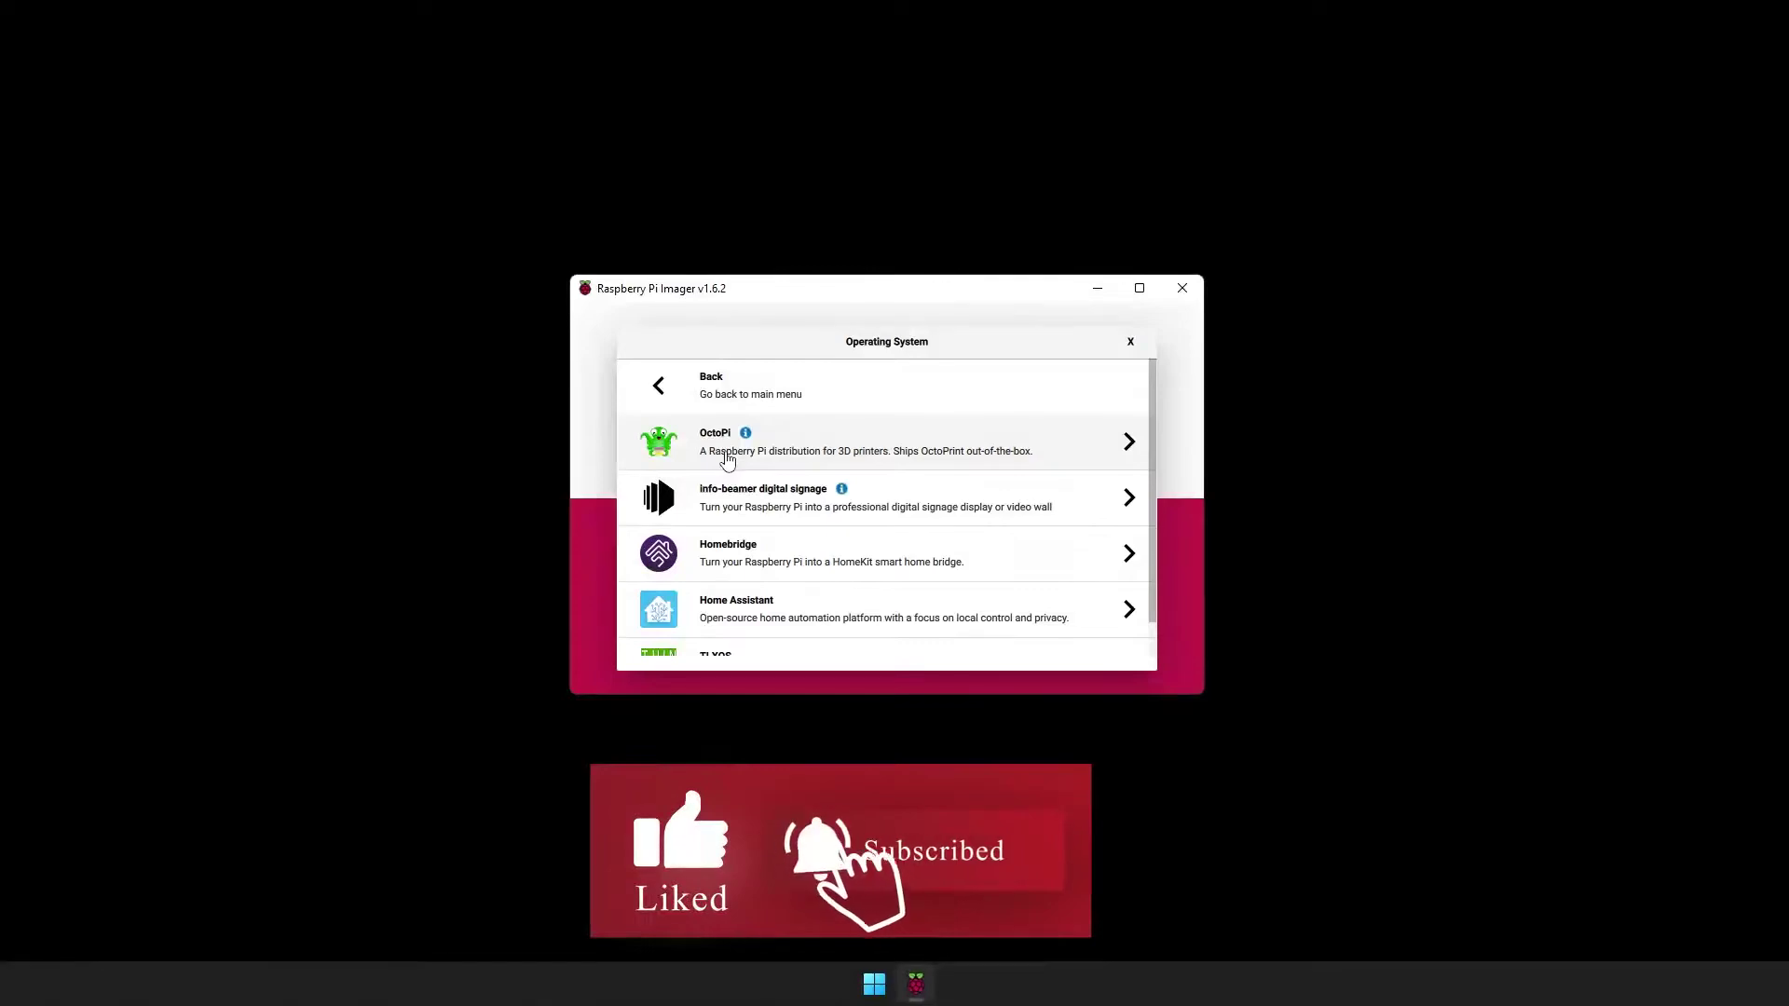
{"action": "left_click", "coordinate": [801, 451]}
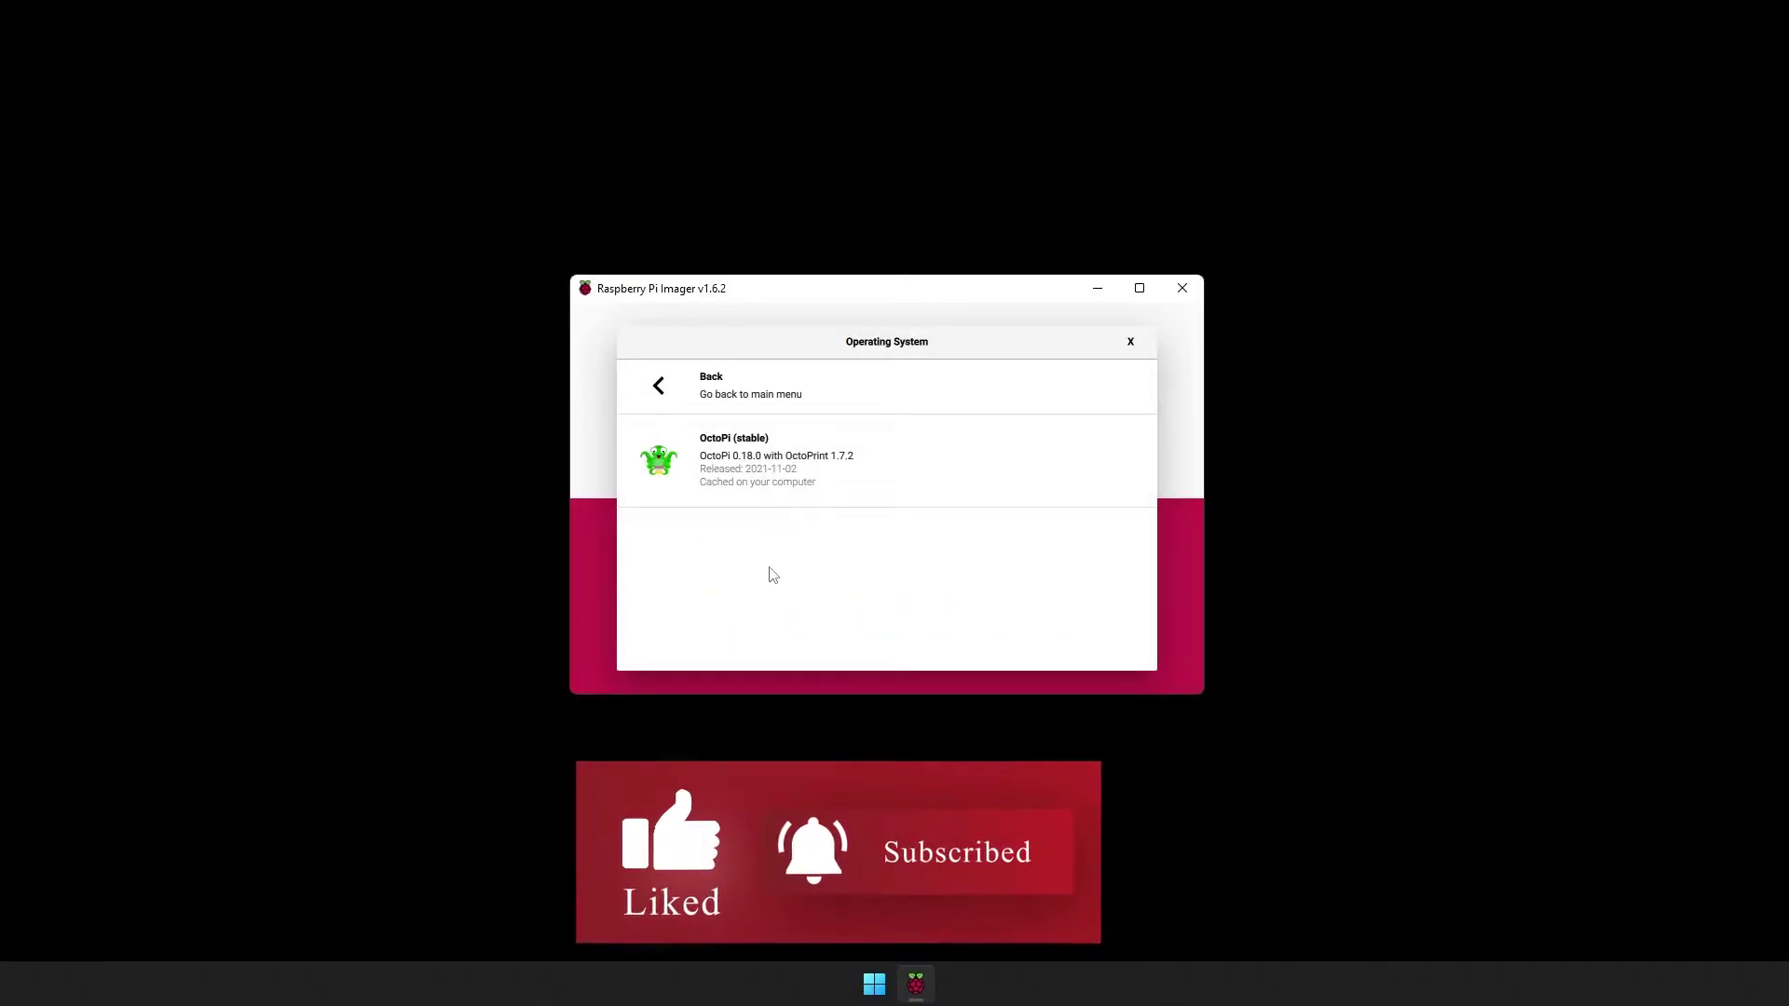
{"action": "left_click", "coordinate": [770, 464]}
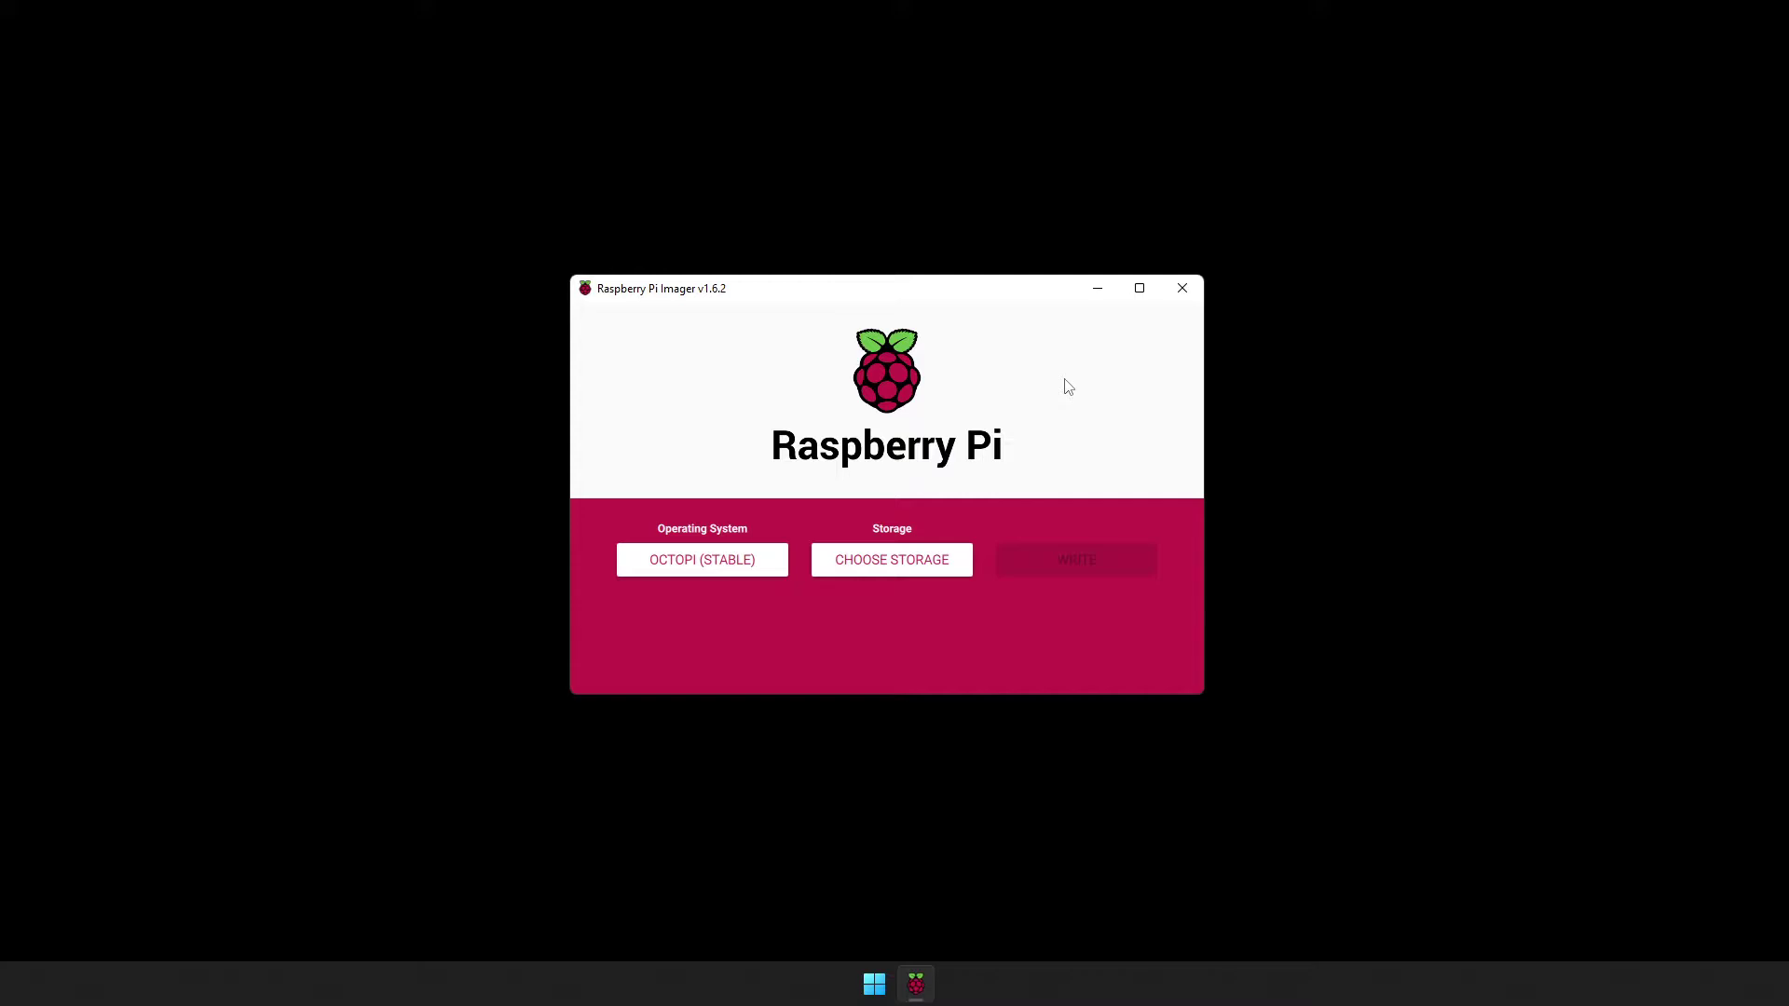
{"action": "left_click", "coordinate": [892, 578]}
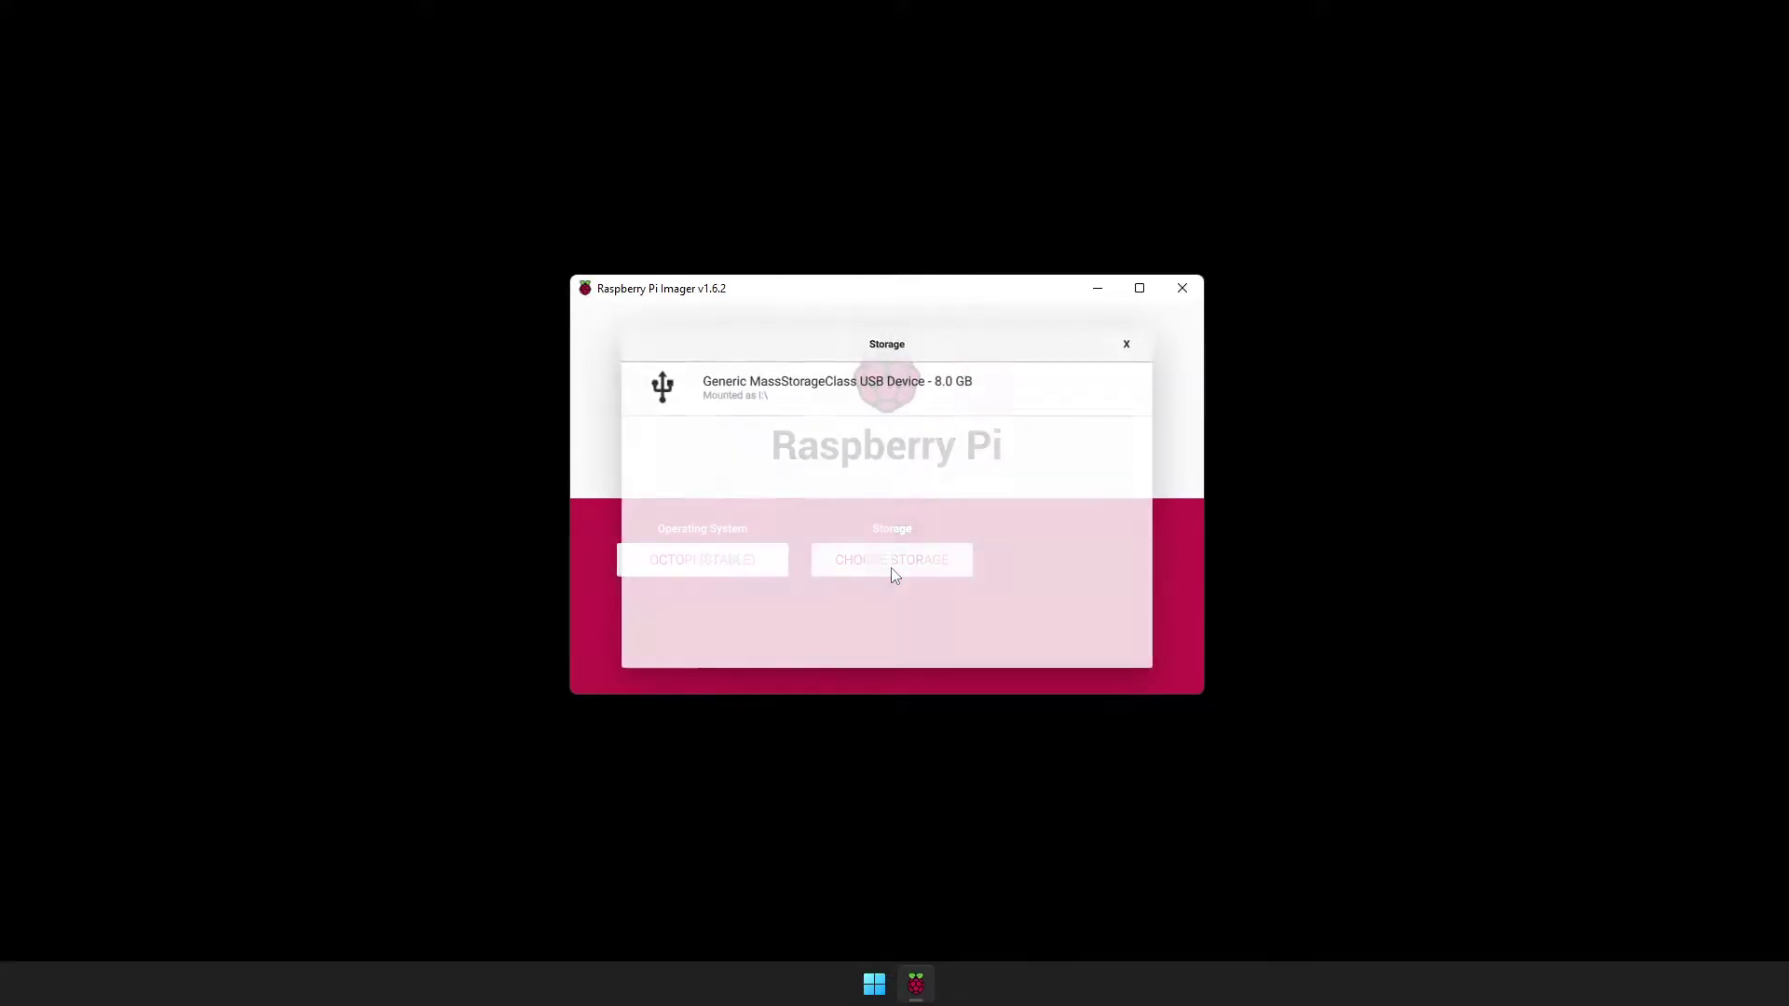
{"action": "left_click", "coordinate": [880, 400]}
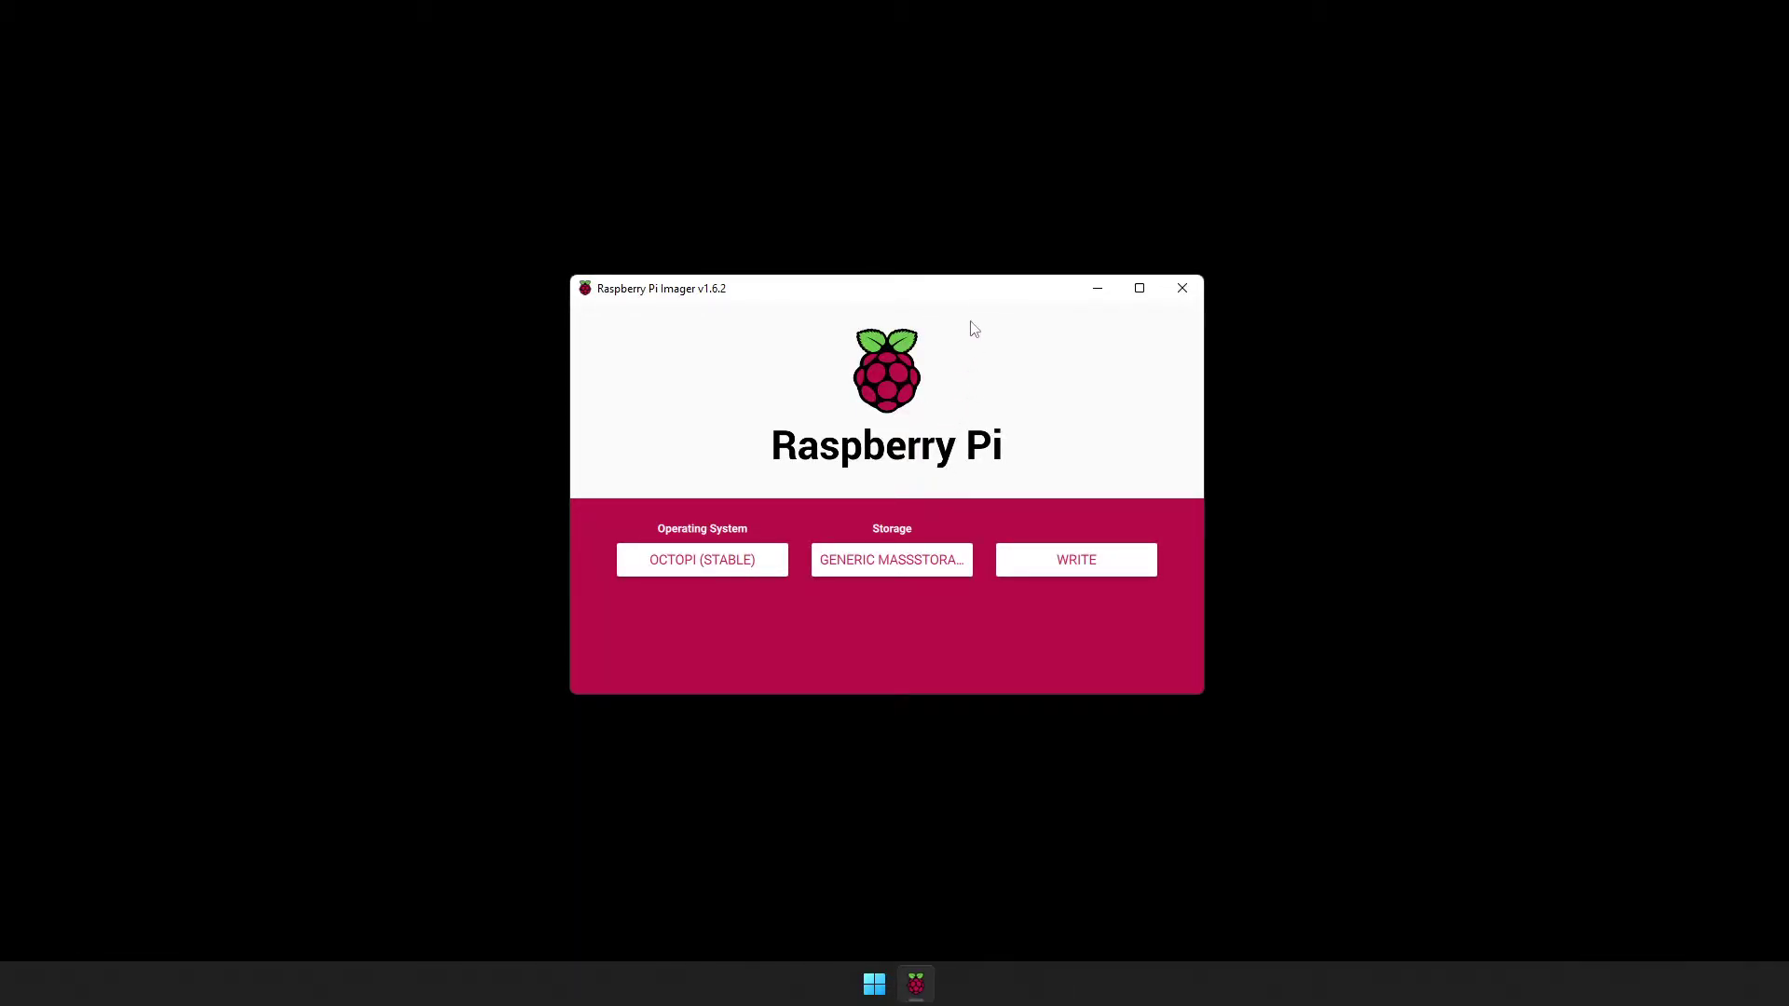
In the advanced options (Ctrl+Shift+X), set hostname octoprint and enable SSH with a password.
{"action": "key", "text": "ctrl+shift+x"}
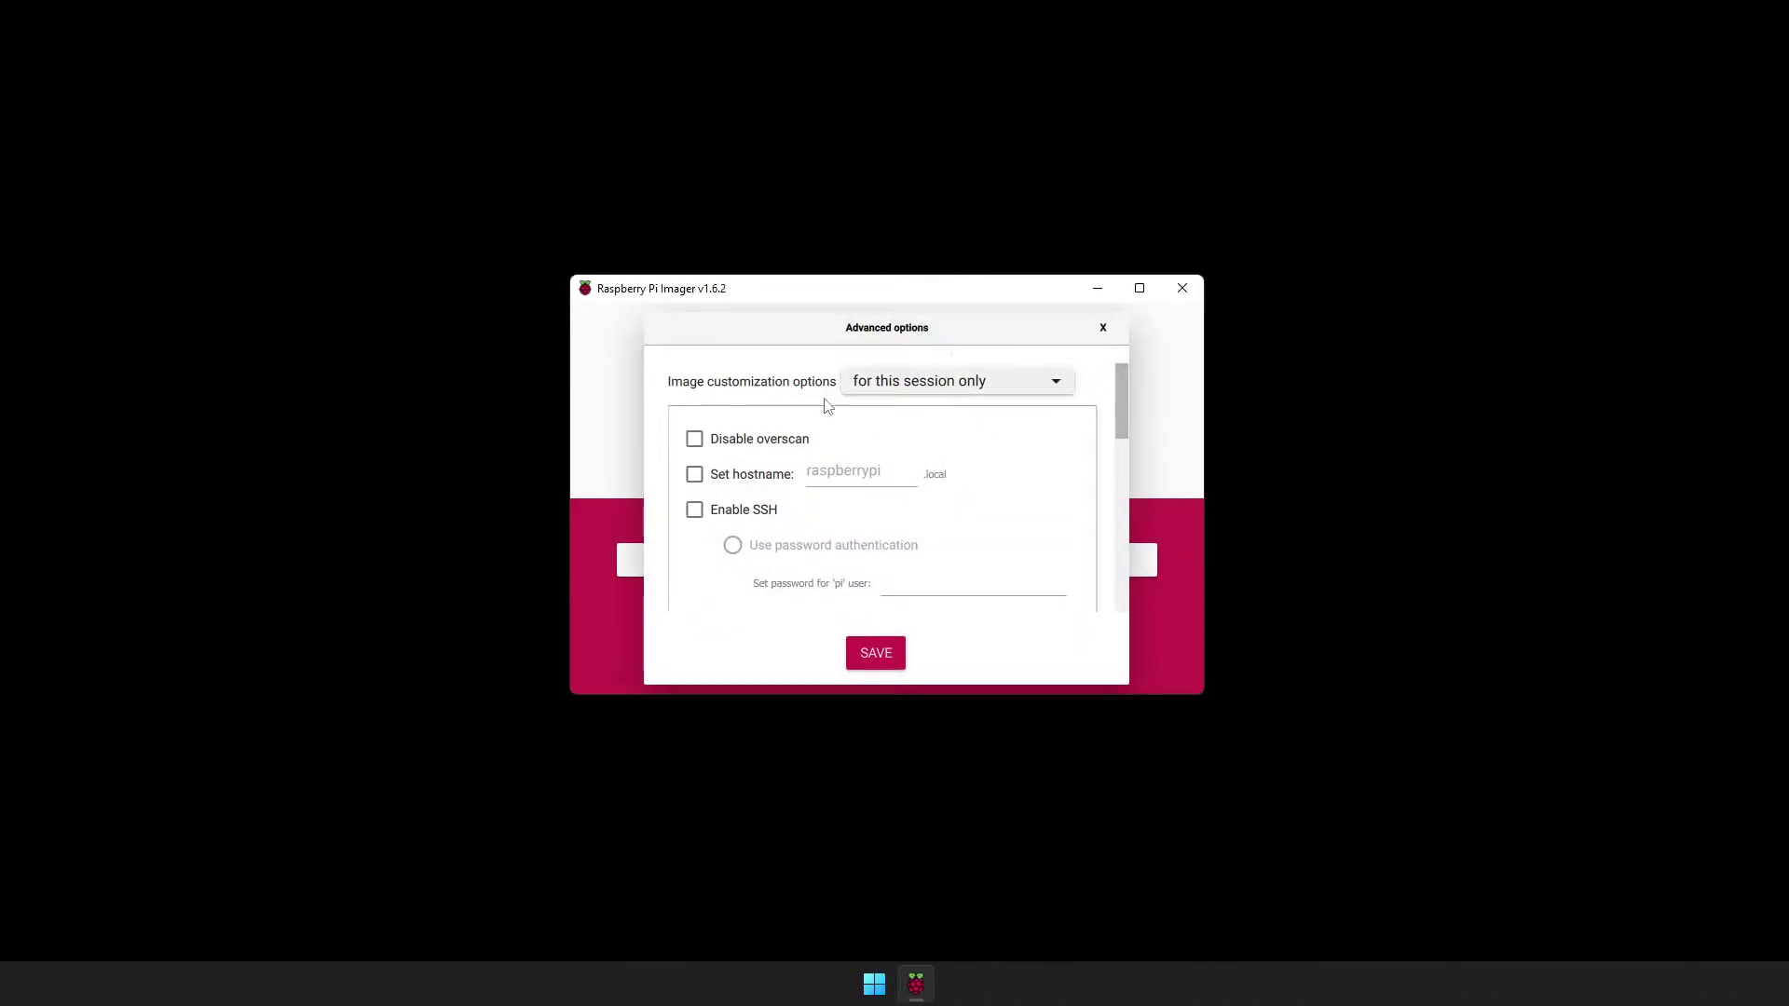
{"action": "left_click", "coordinate": [694, 474]}
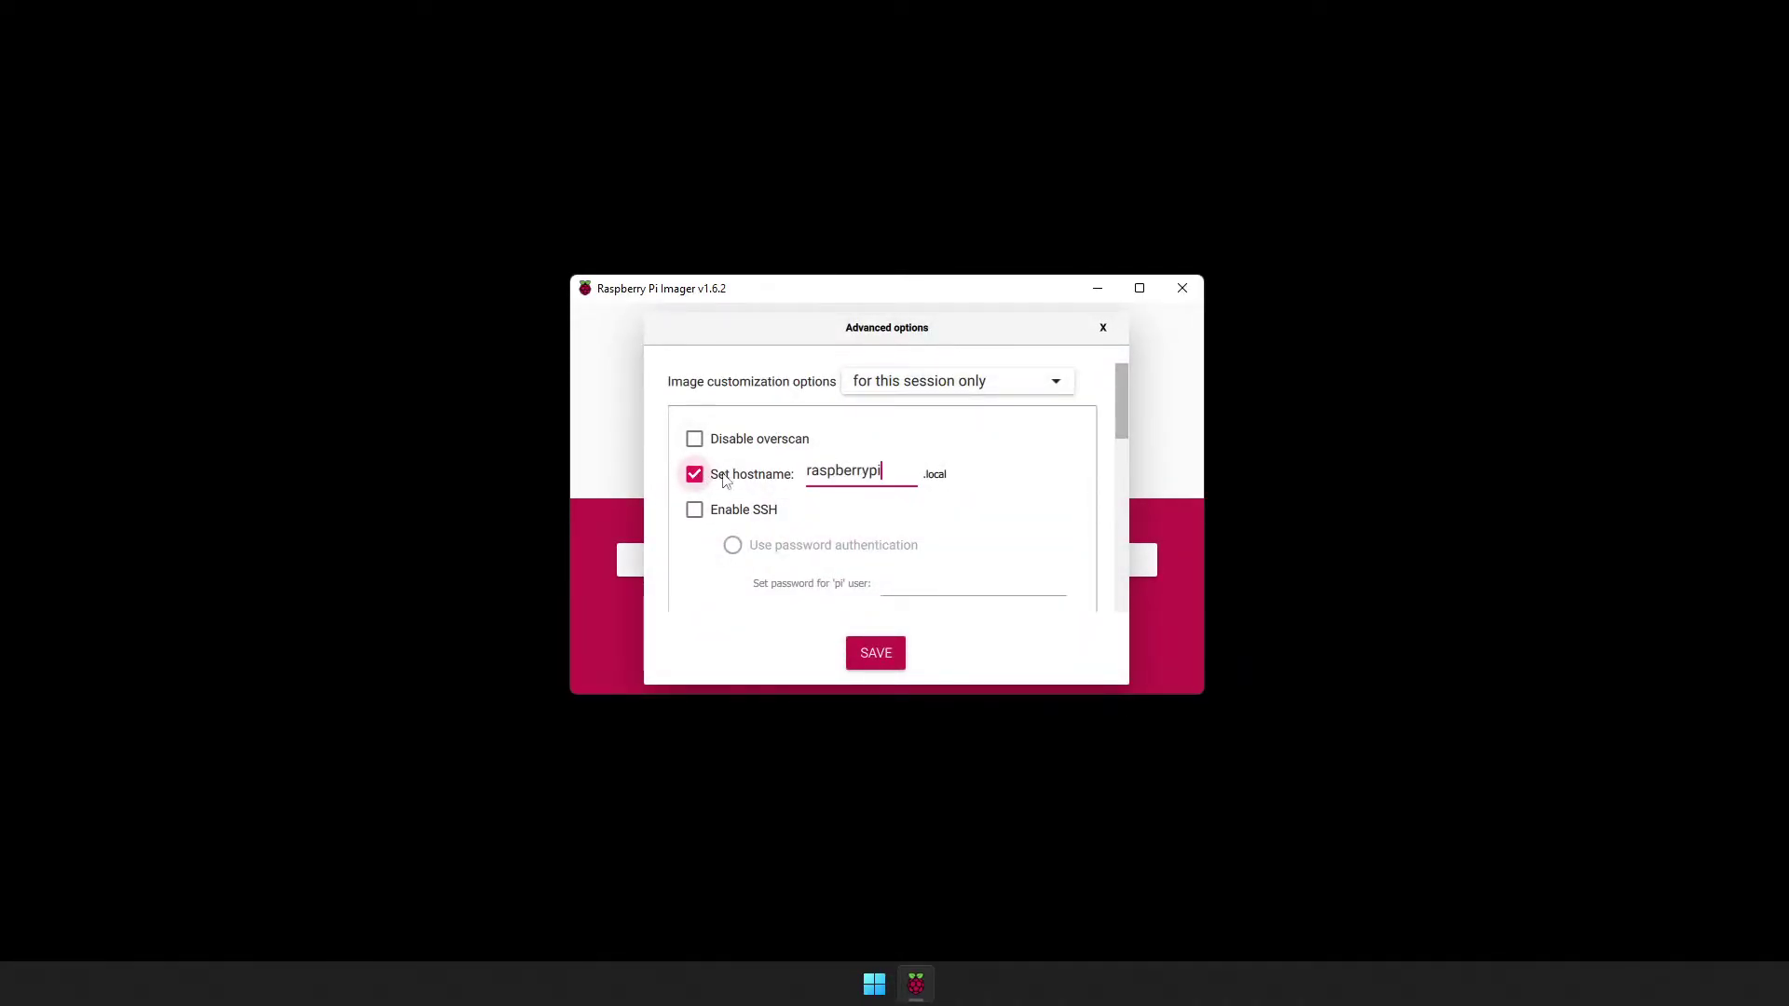
{"action": "double_click", "coordinate": [849, 473]}
{"action": "type", "text": "octoprint"}
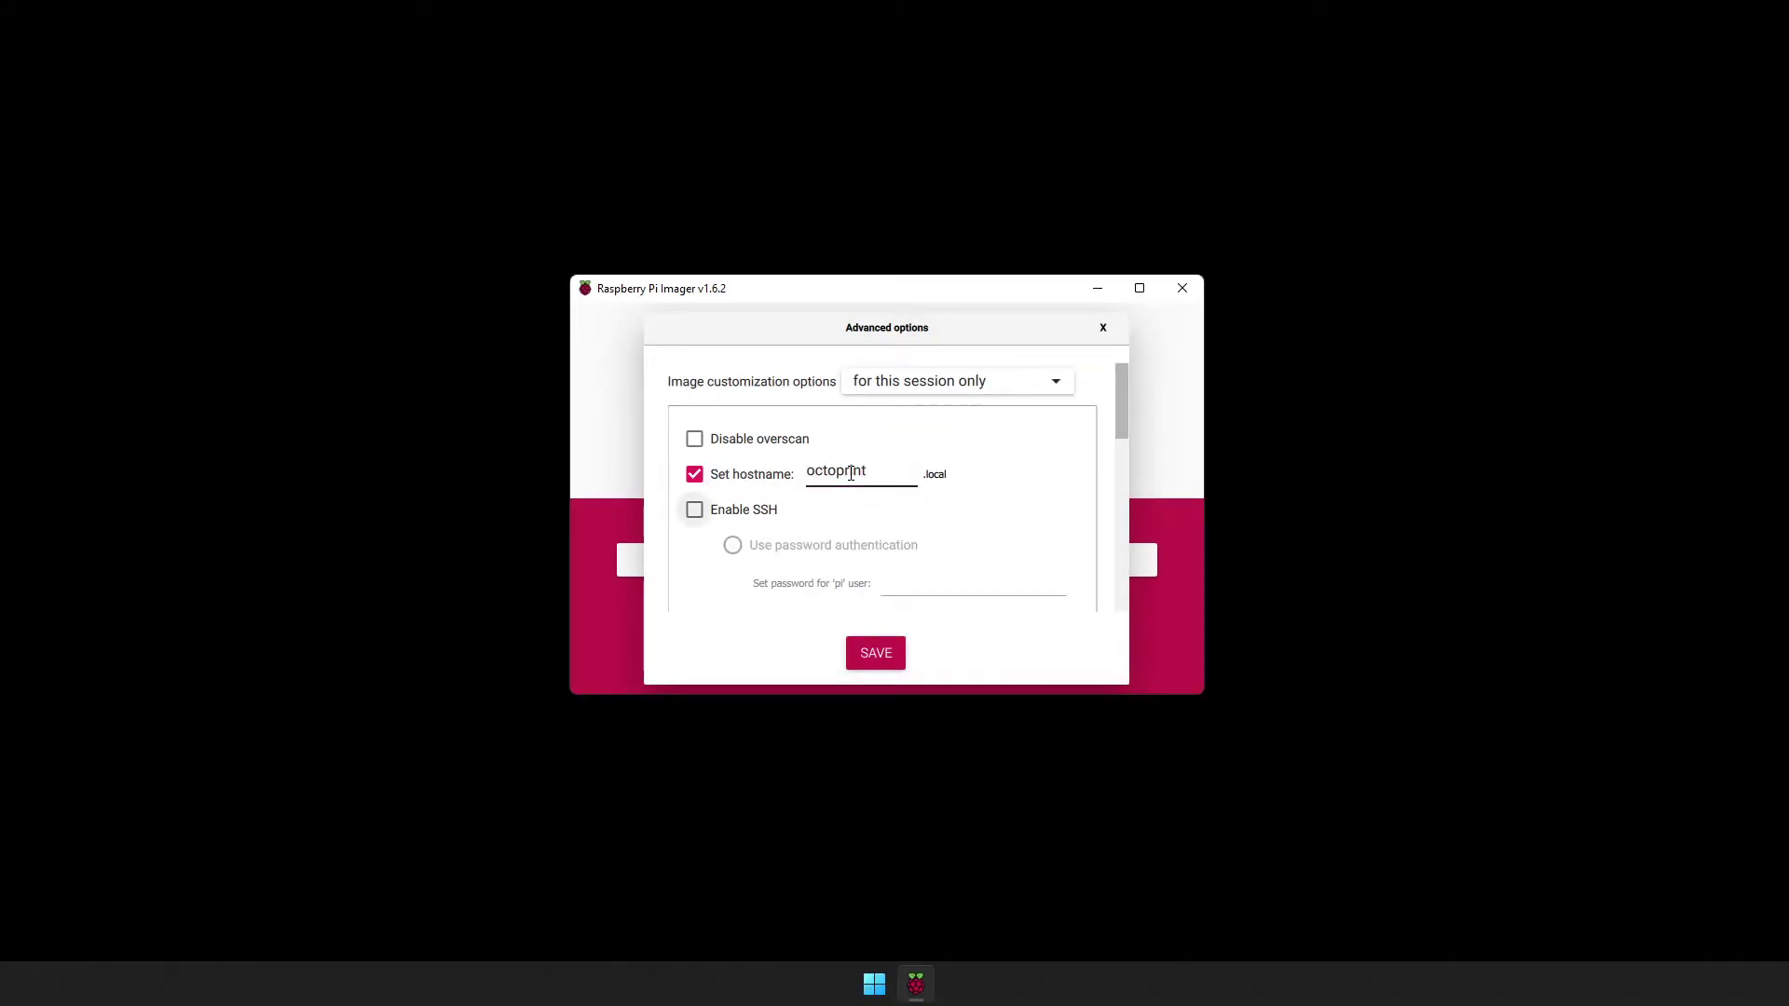
{"action": "left_click", "coordinate": [694, 510]}
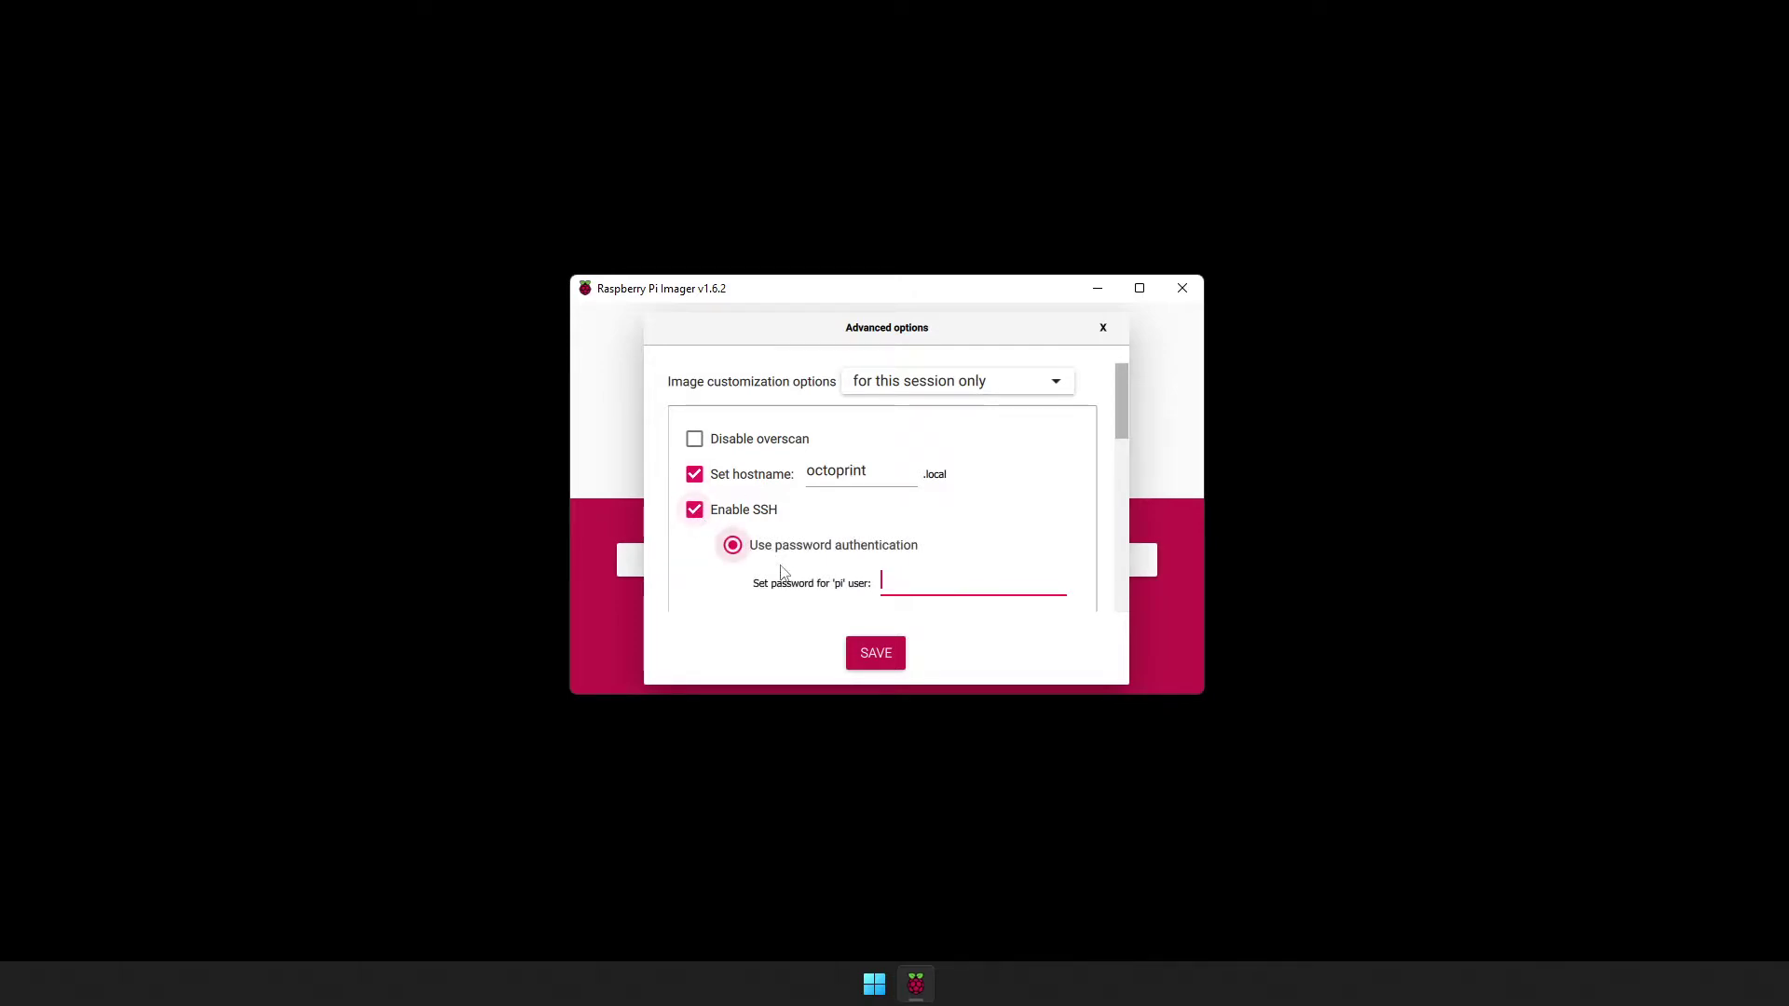
{"action": "type", "text": "1234"}
Configure Wi-Fi with the network name, its password and country US, and enable locale settings.
{"action": "scroll", "coordinate": [970, 554], "scroll_direction": "down", "scroll_amount": 5}
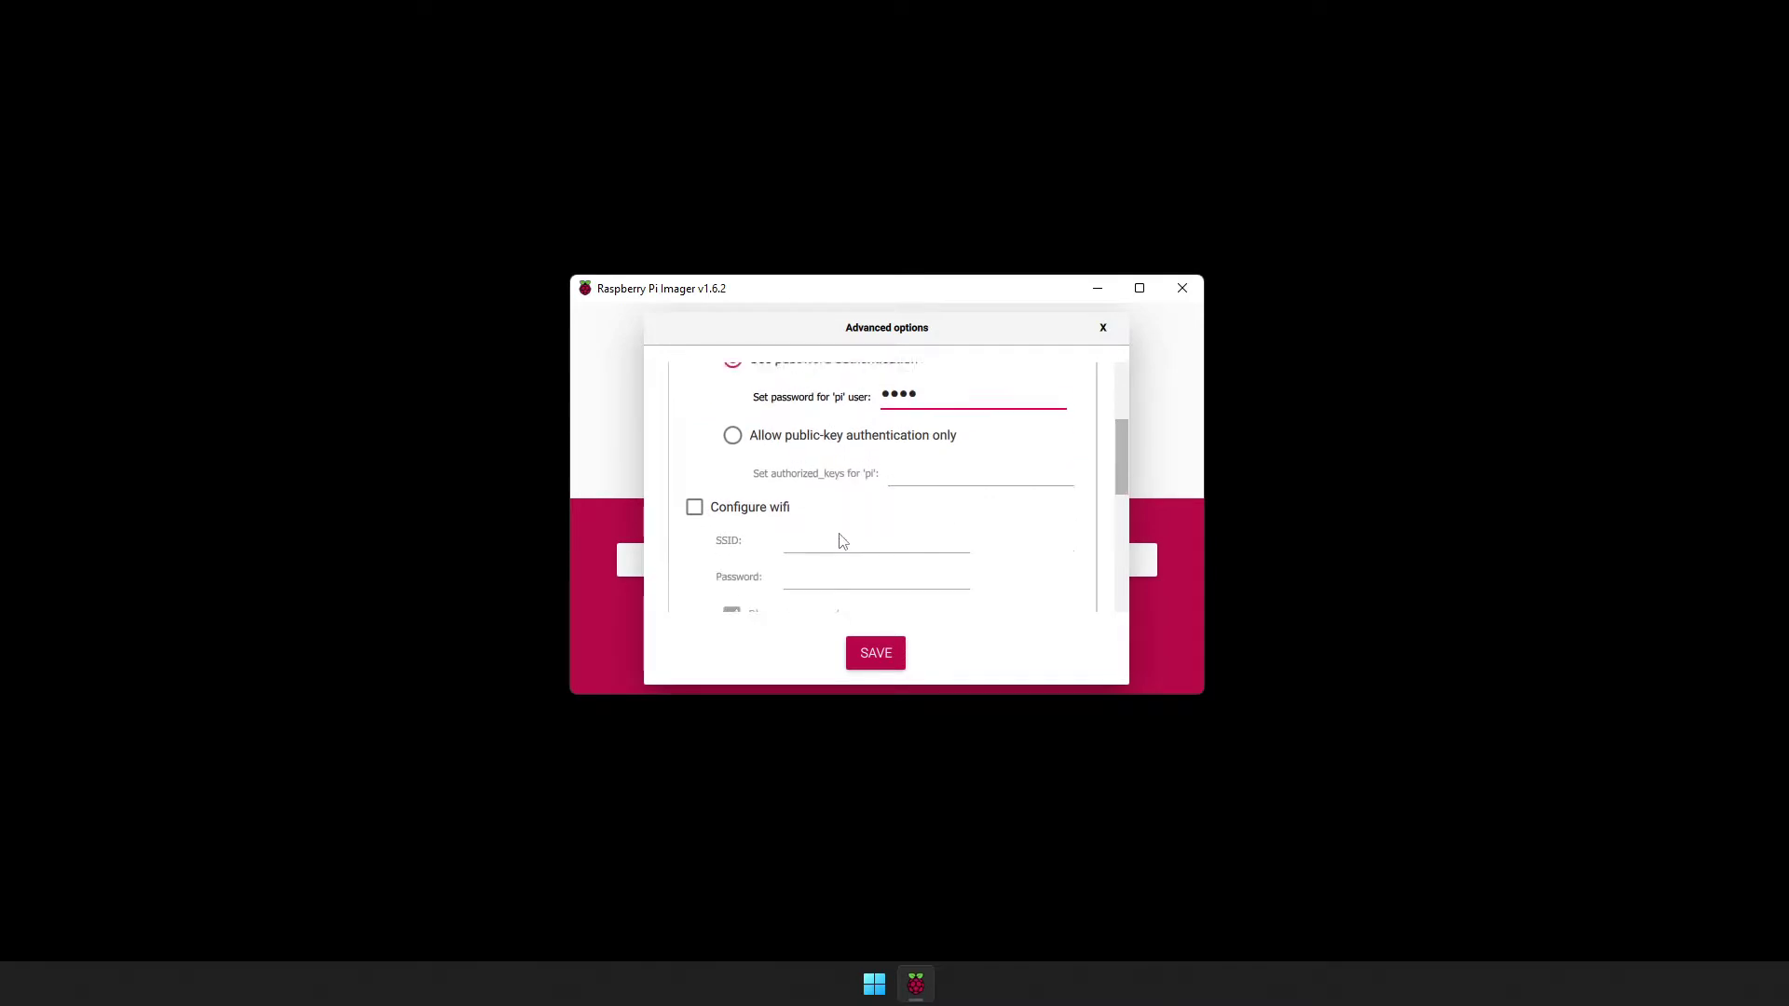
{"action": "left_click", "coordinate": [694, 451]}
{"action": "type", "text": "StevesTechStuff"}
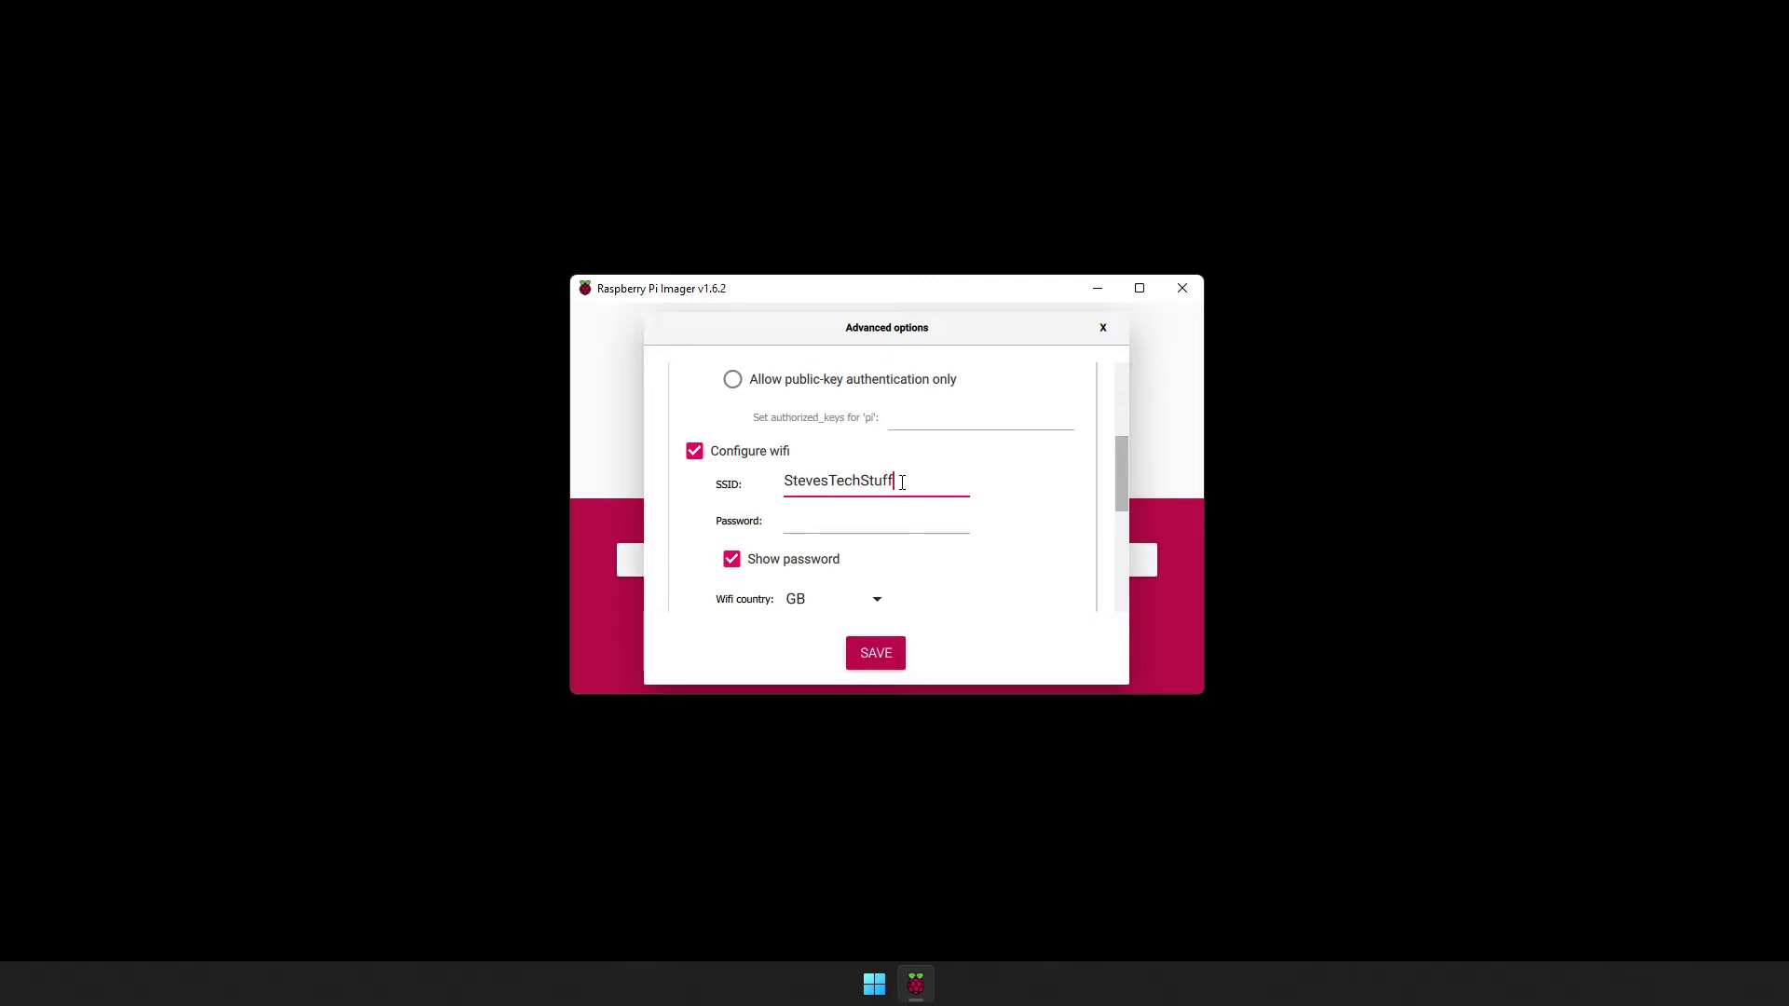
{"action": "key", "text": "Tab"}
{"action": "key", "text": "Tab"}
{"action": "key", "text": "space"}
{"action": "key", "text": "shift+Tab"}
{"action": "type", "text": "********"}
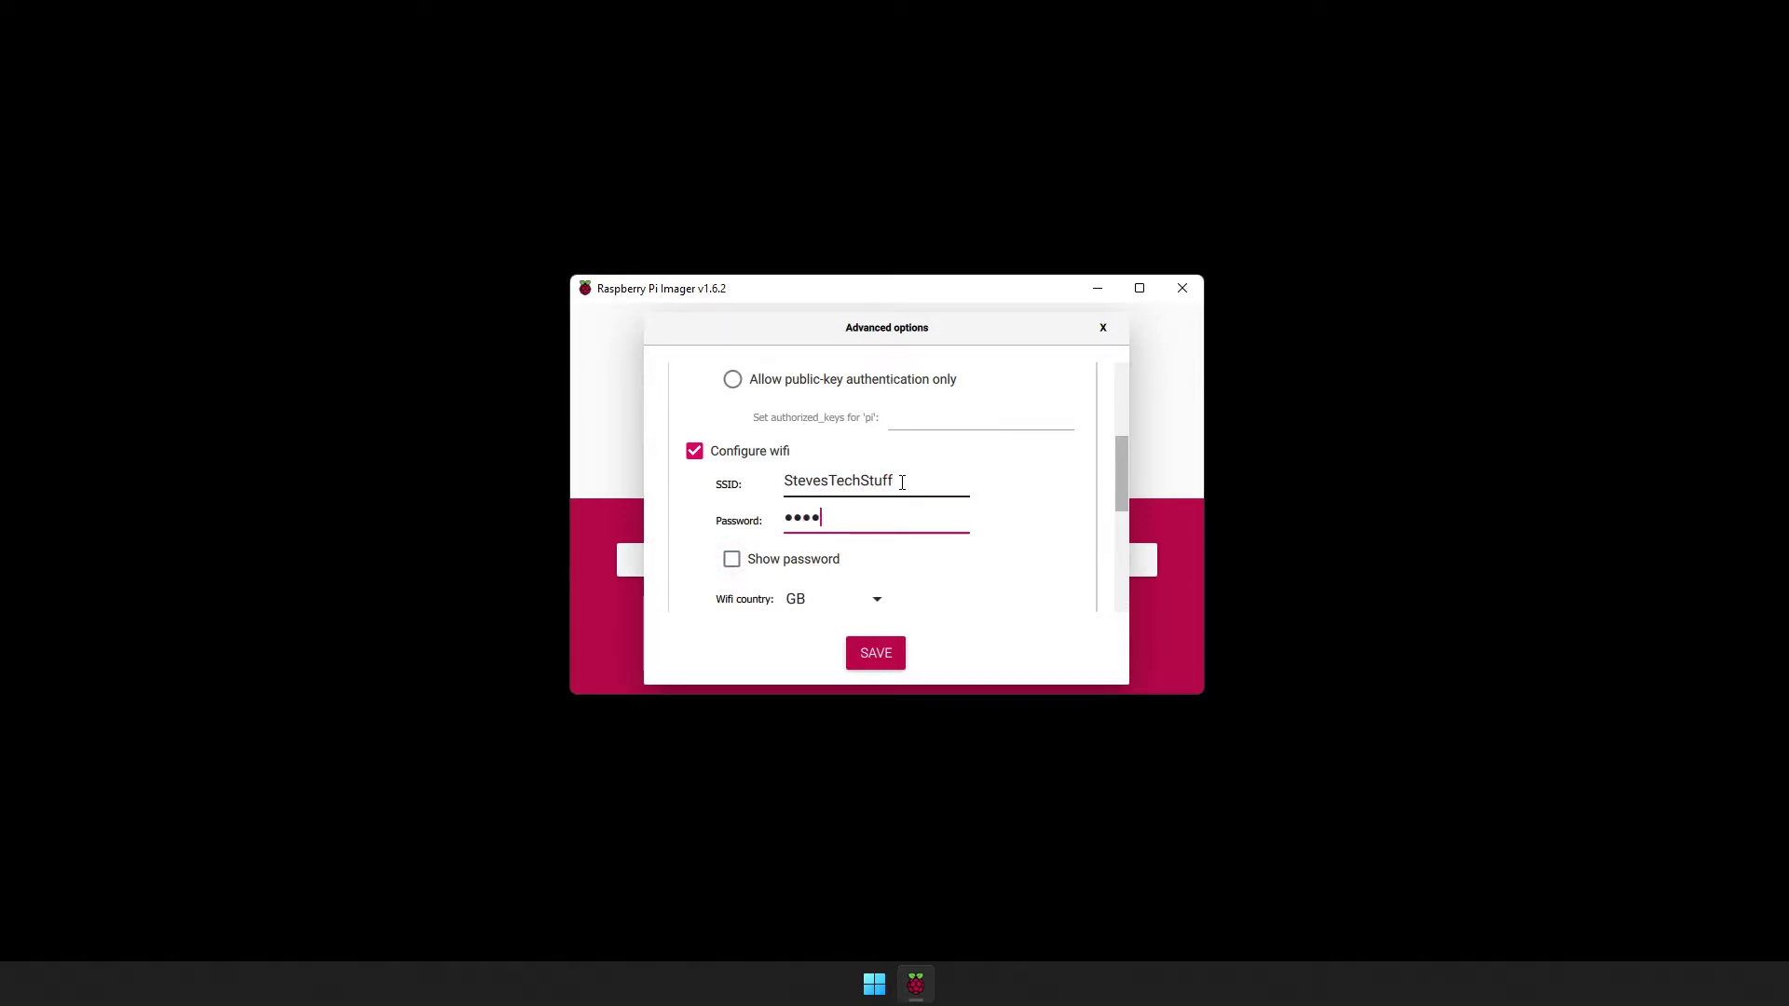
{"action": "type", "text": "**"}
{"action": "key", "text": "Tab"}
{"action": "key", "text": "Tab"}
{"action": "type", "text": "G"}
{"action": "key", "text": "BackSpace"}
{"action": "type", "text": "US"}
{"action": "key", "text": "Tab"}
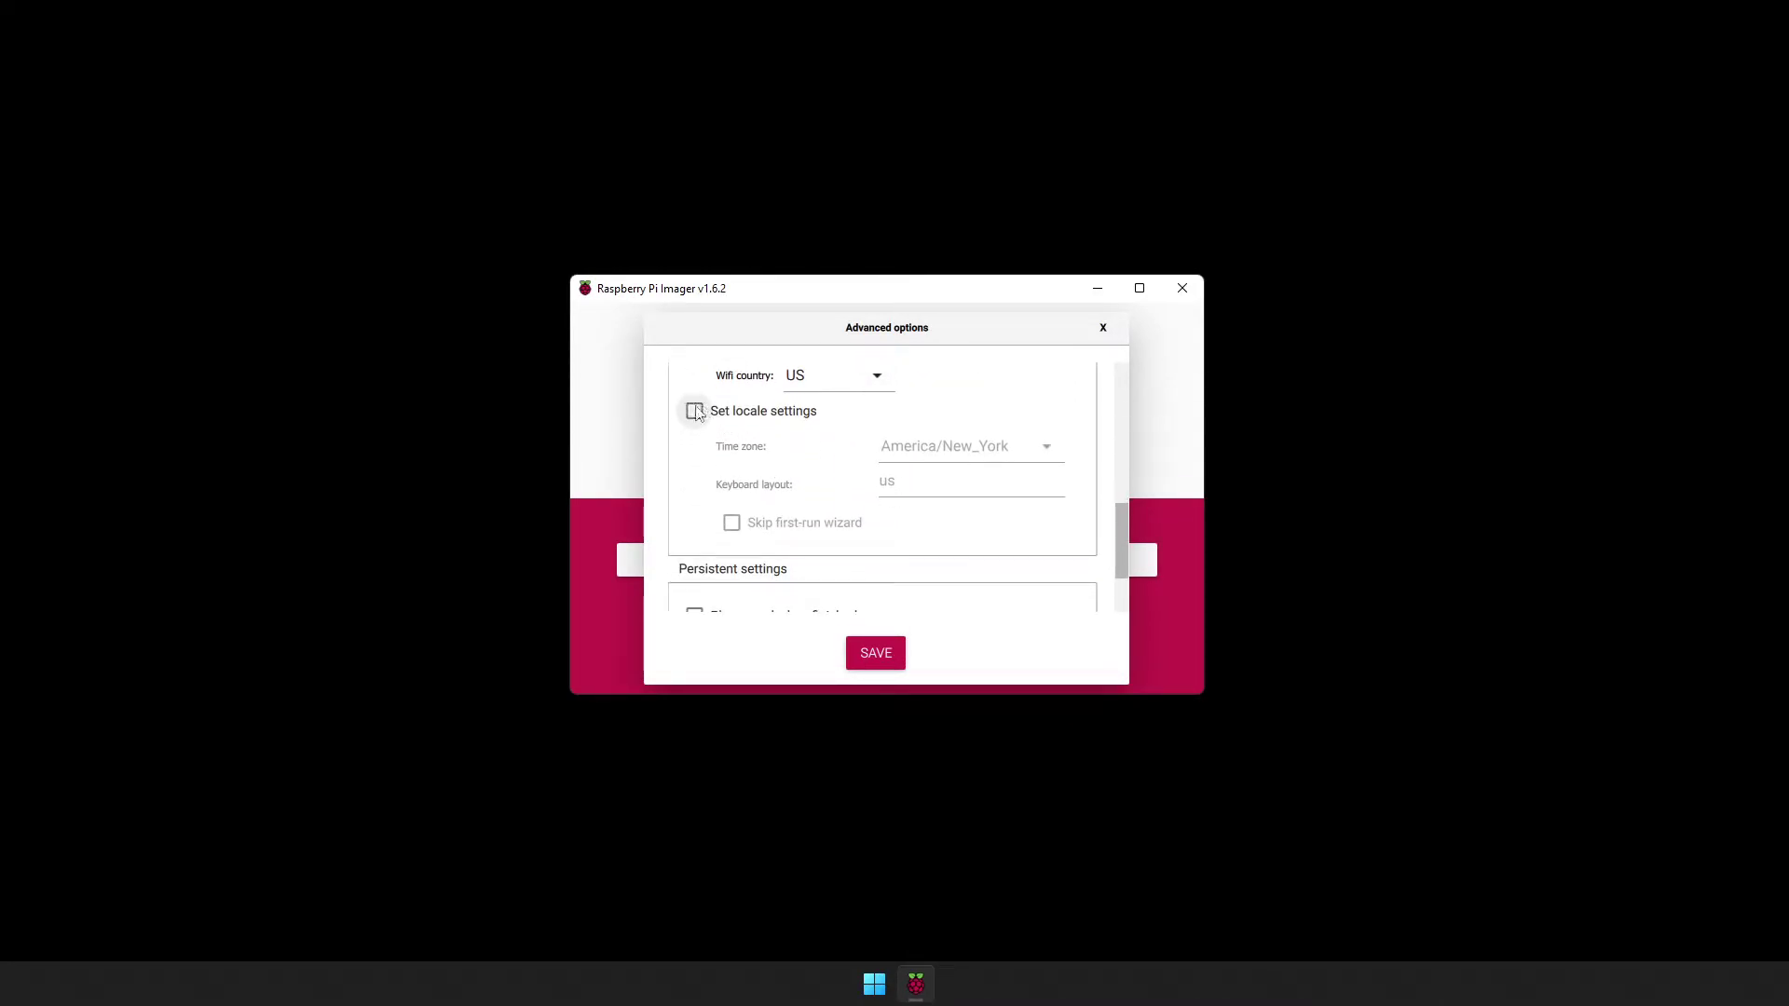
{"action": "key", "text": "space"}
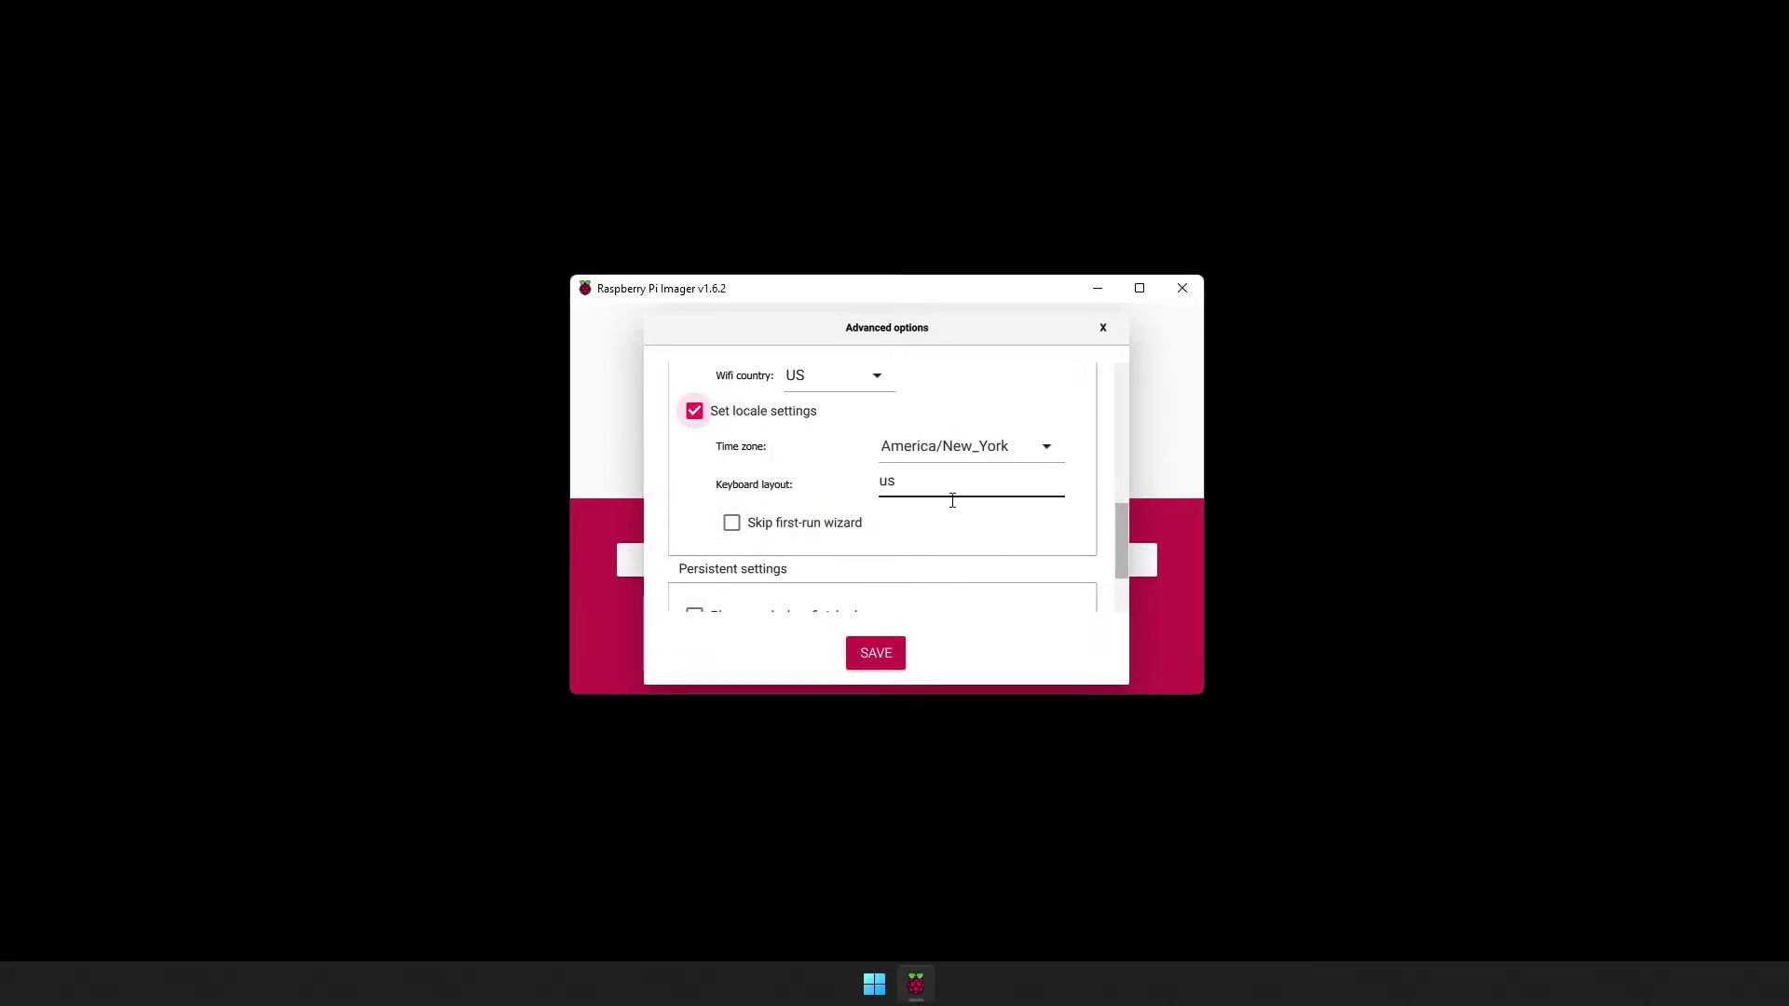
Save the advanced options and write OctoPi (stable) to the USB device, confirming the erase.
{"action": "left_click", "coordinate": [880, 663]}
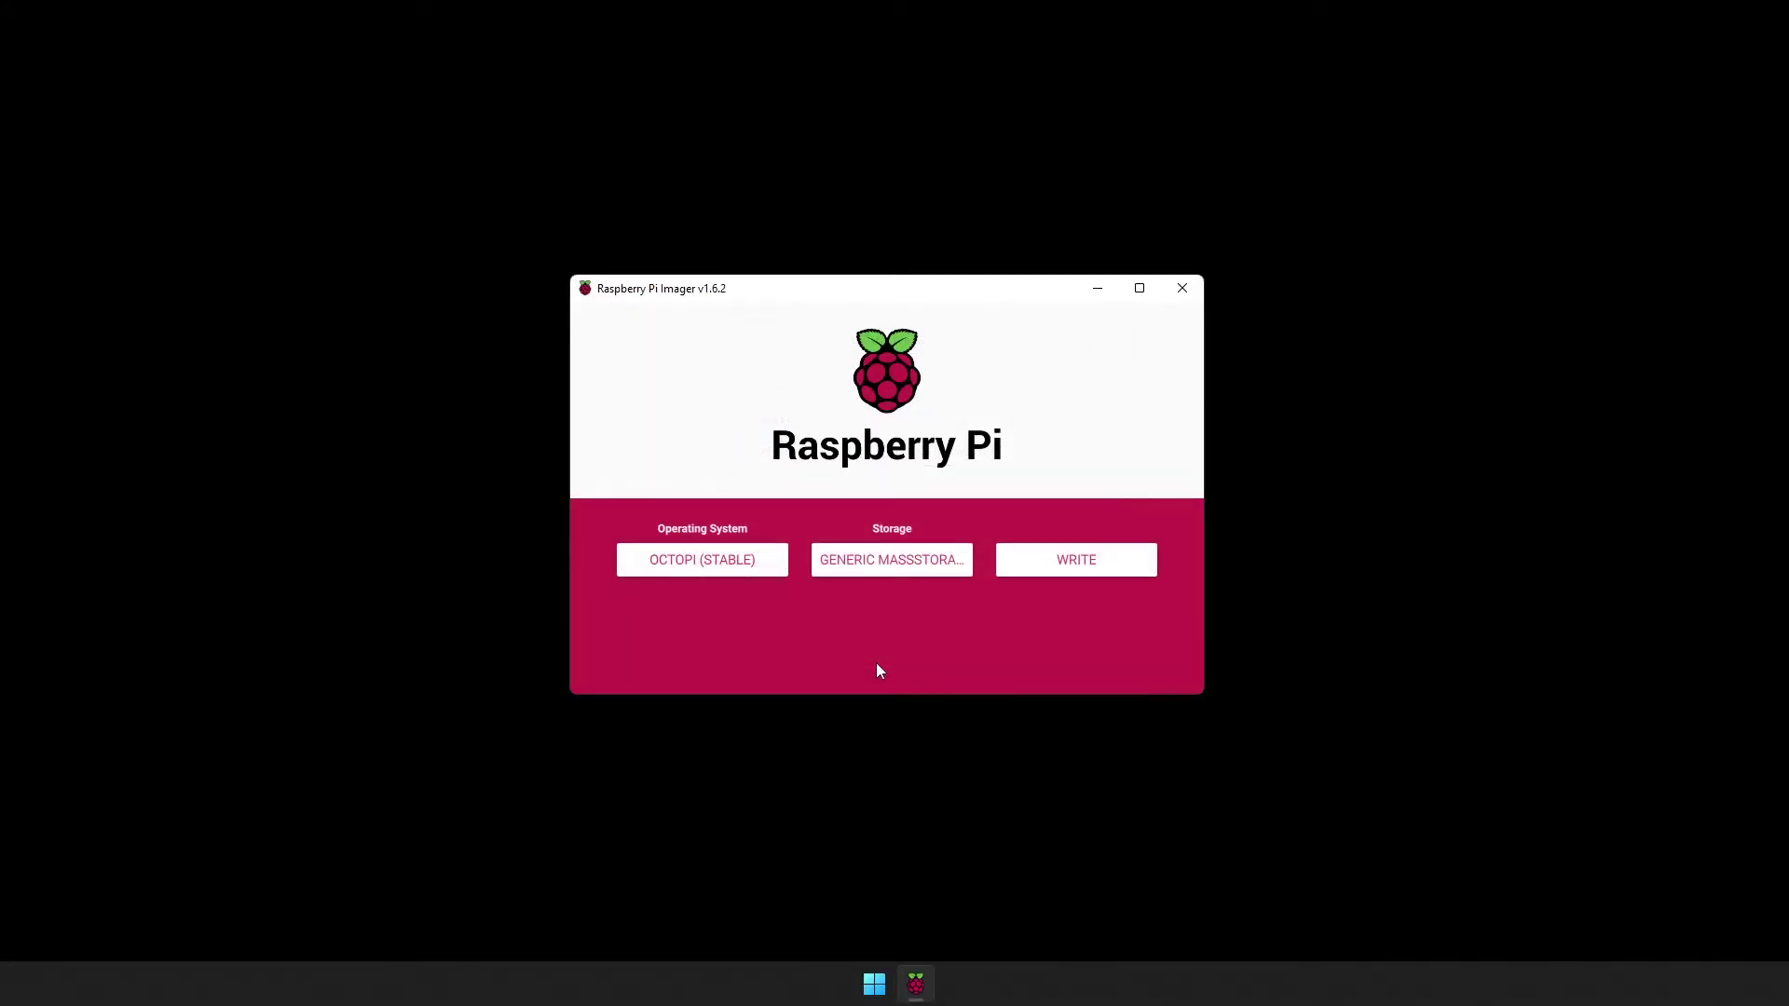
{"action": "left_click", "coordinate": [1076, 560]}
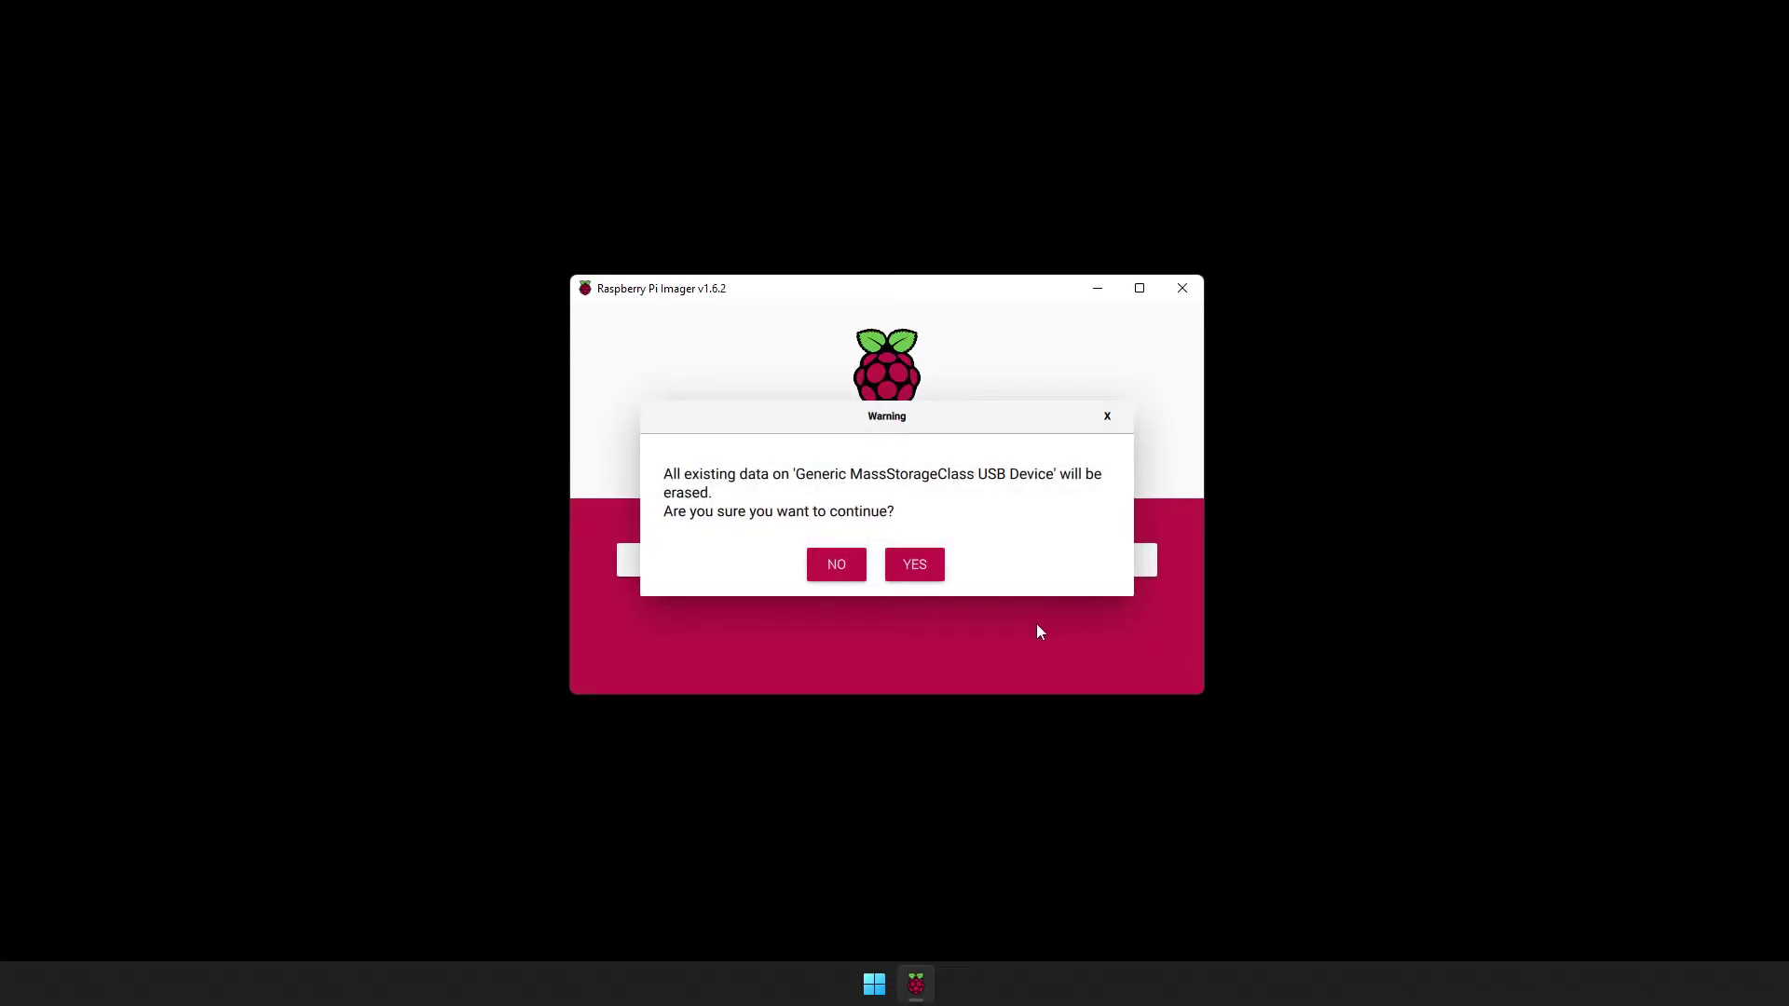
{"action": "left_click", "coordinate": [932, 573]}
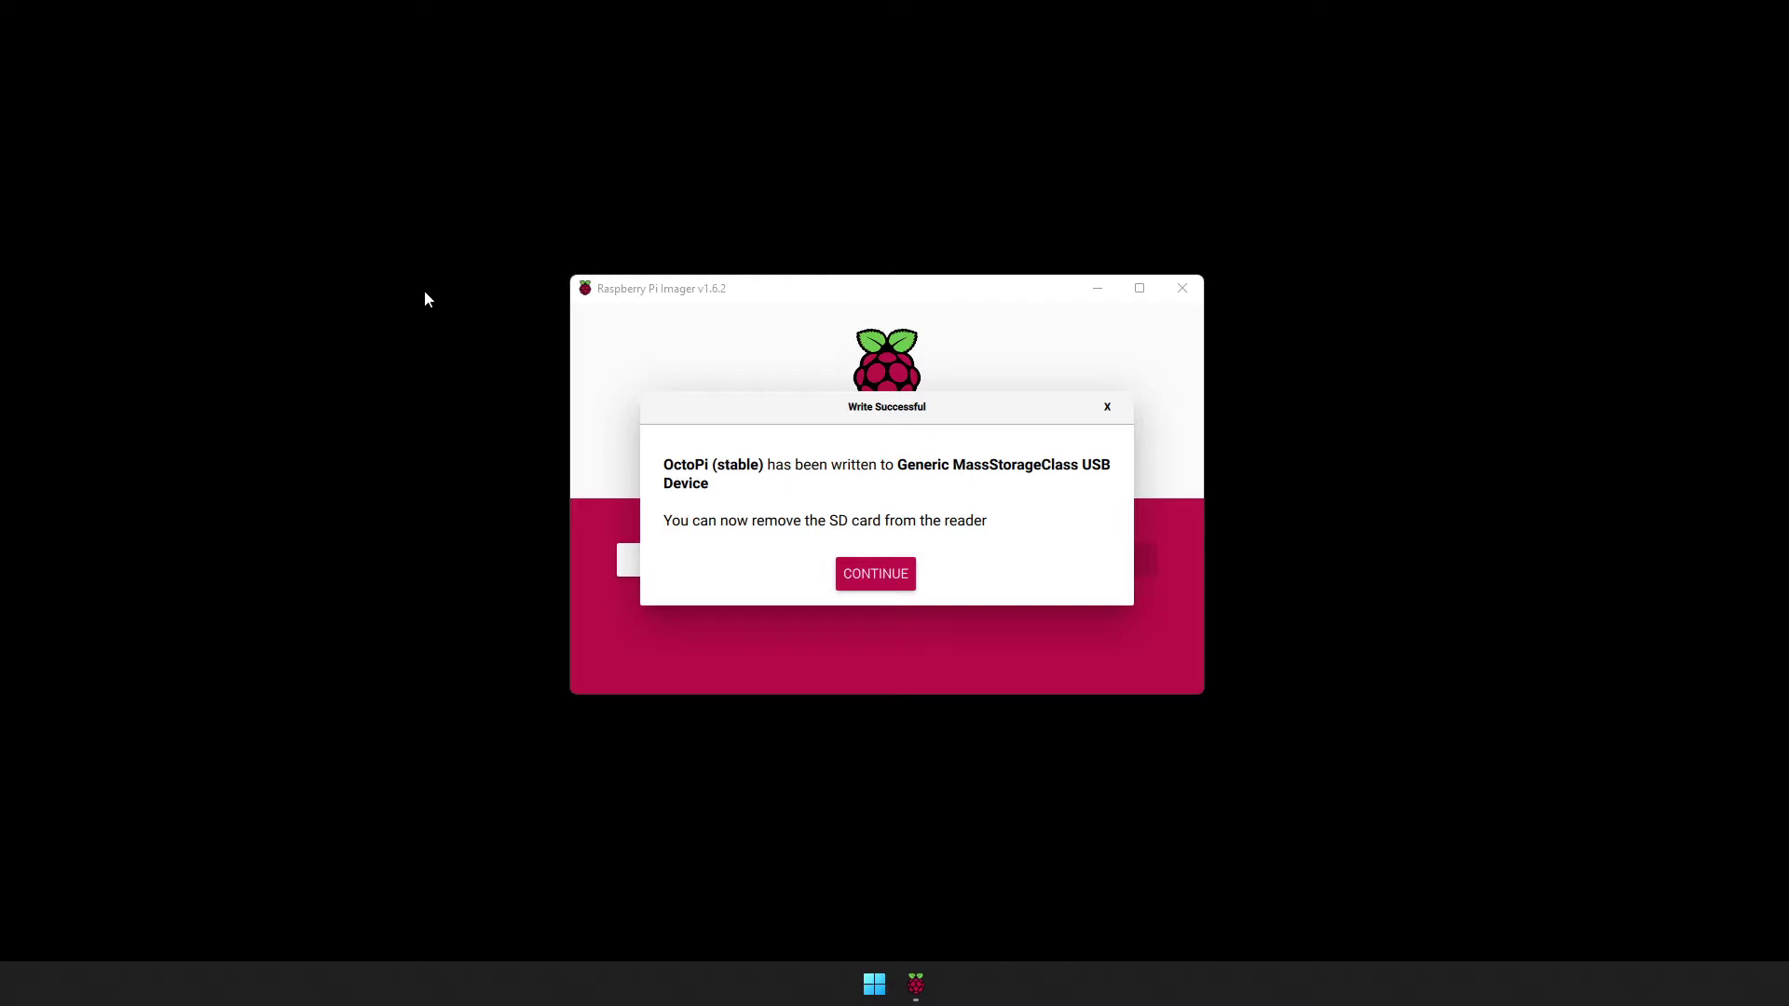
Dismiss the Write Successful message and open Command Prompt from the desktop's extended right-click menu.
{"action": "left_click", "coordinate": [872, 580]}
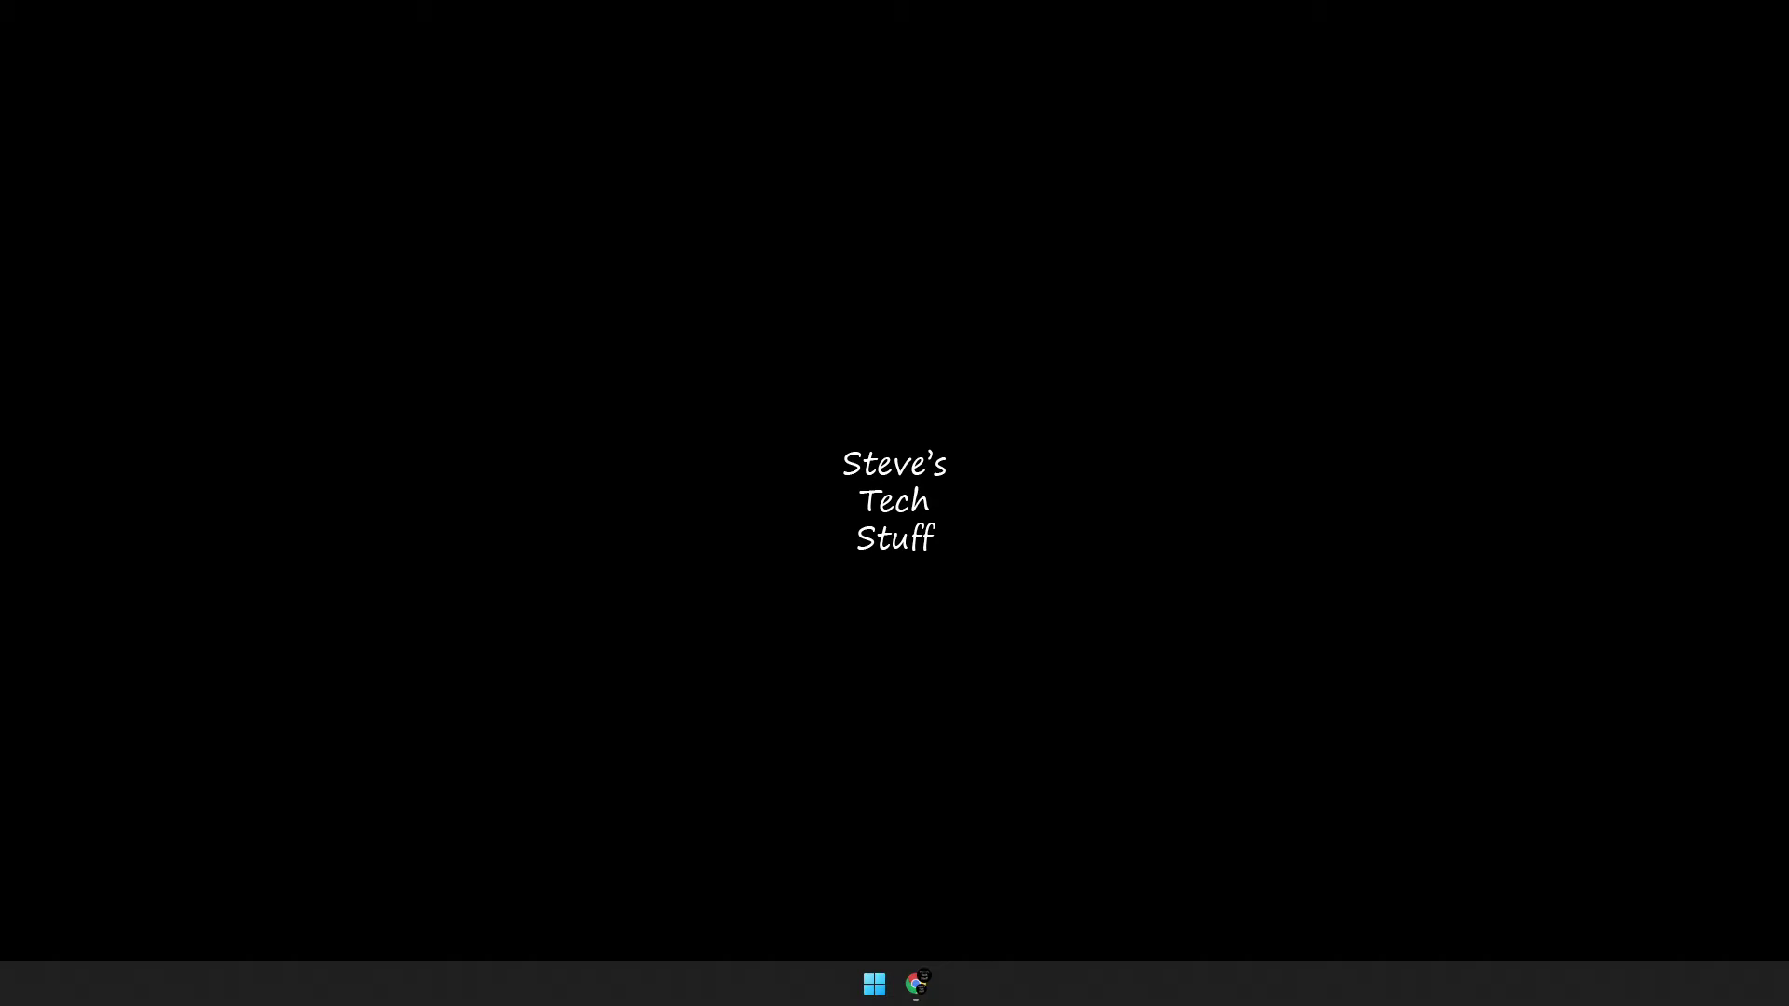
{"action": "right_click", "coordinate": [444, 444]}
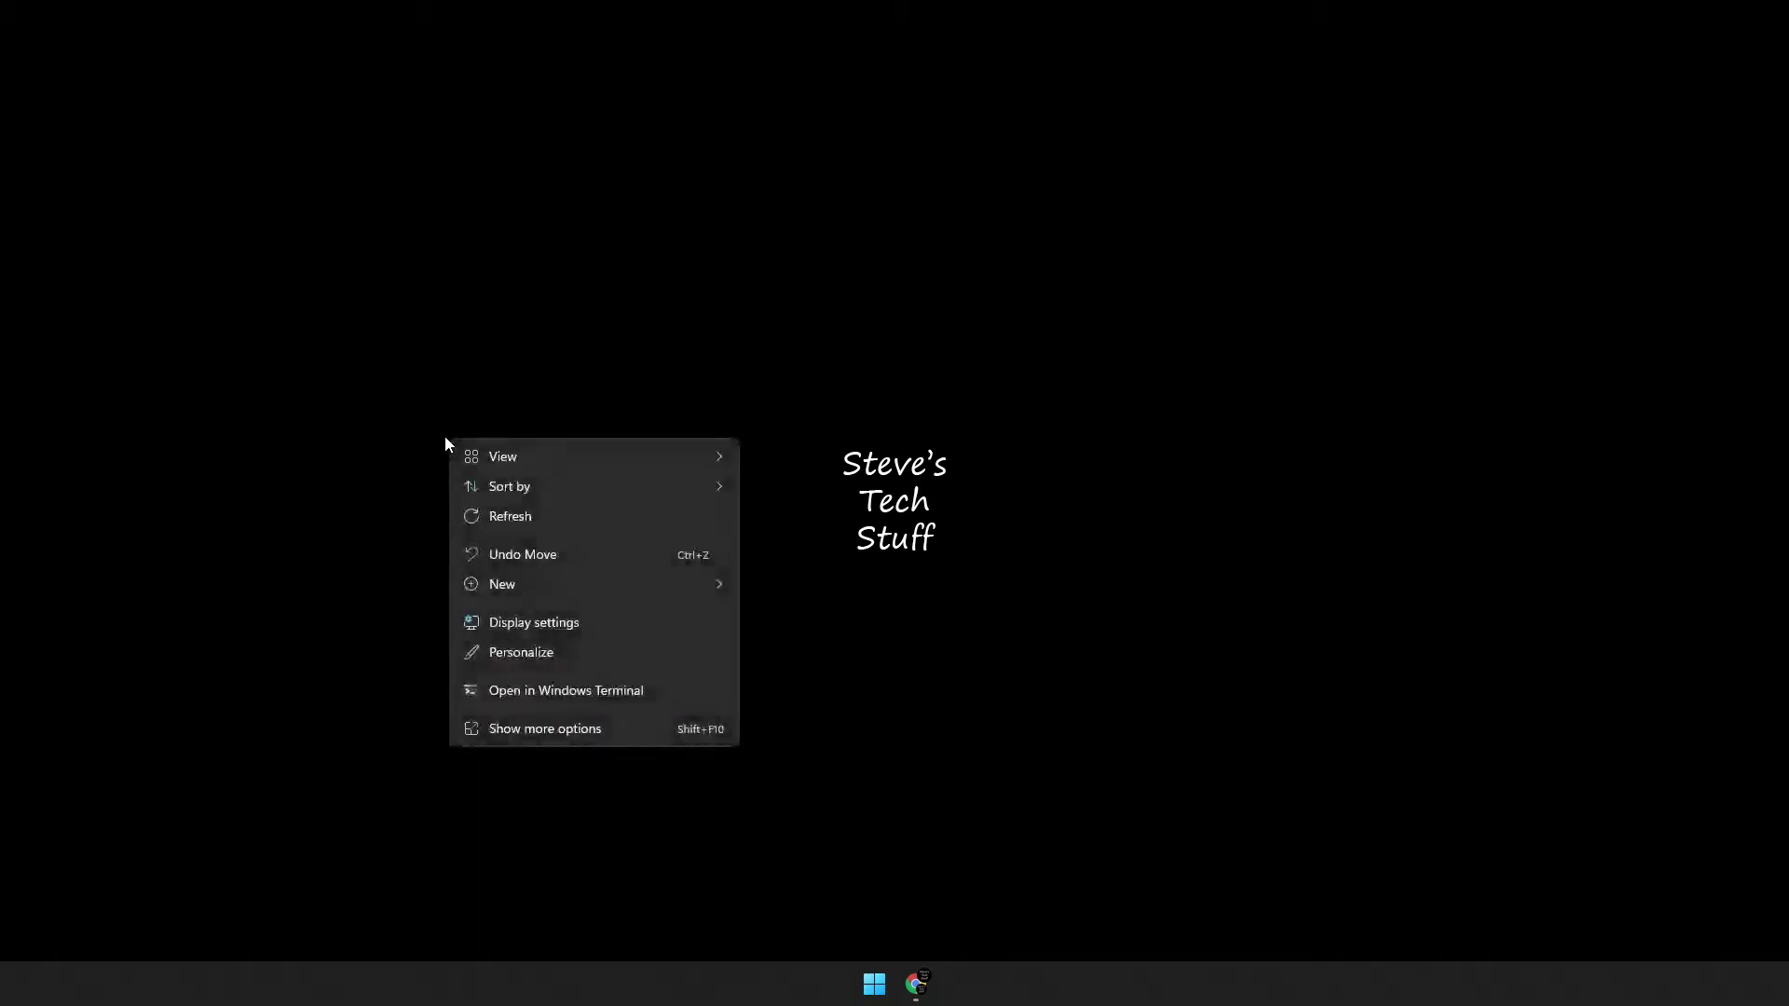
{"action": "left_click", "coordinate": [551, 733]}
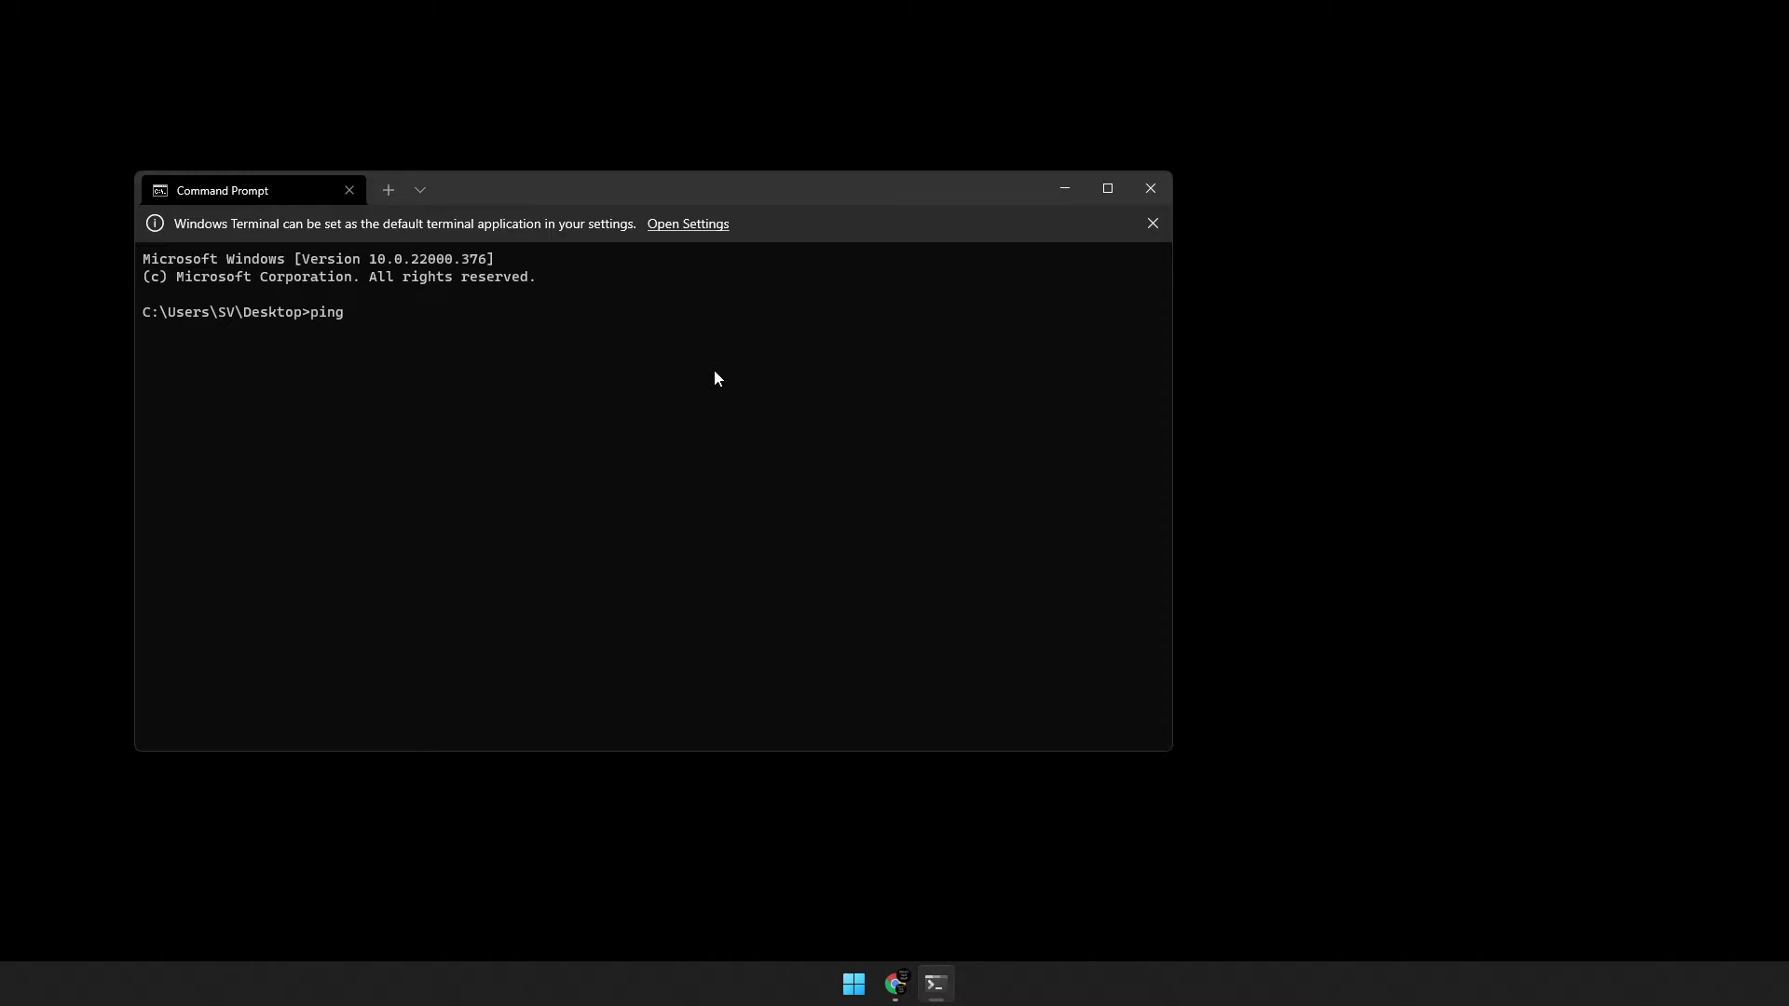
Run 'ping octoprint.local -4' and get four replies from 192.168.1.134 with 0% loss.
{"action": "type", "text": "octoprint.llocal -4"}
{"action": "key", "text": "Return"}
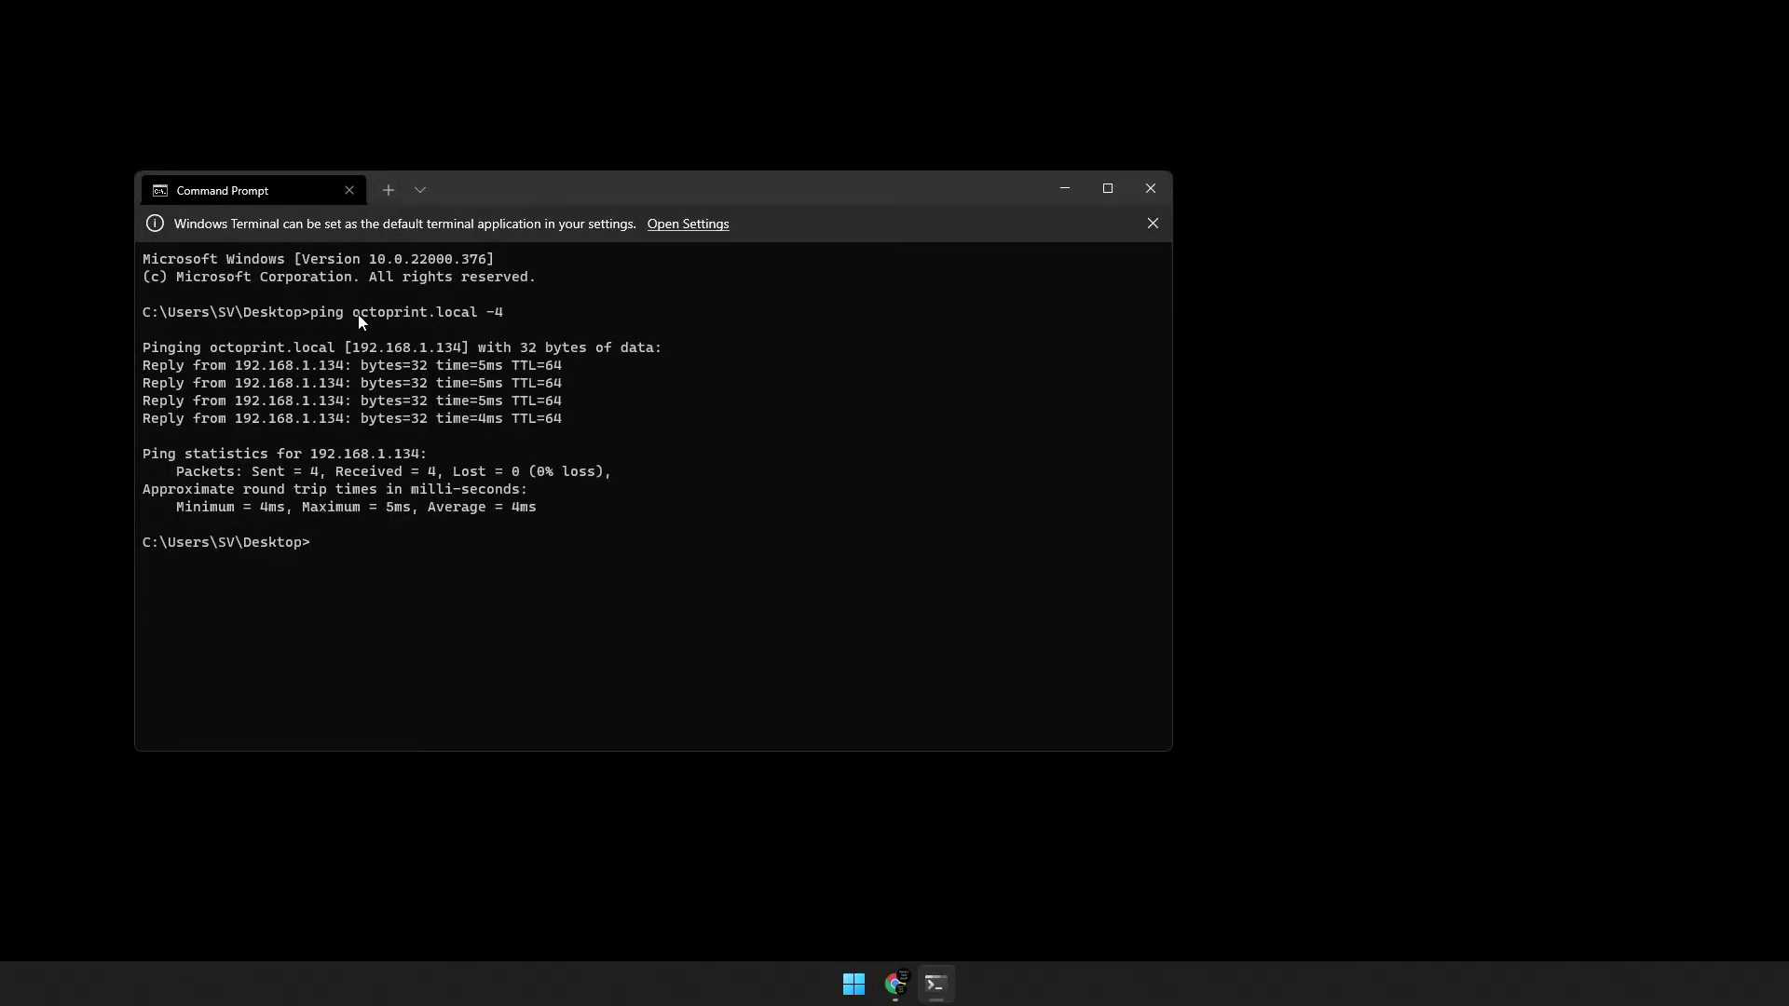
Copy octoprint.local from the Command Prompt and load it in Chrome.
{"action": "left_click_drag", "start_coordinate": [356, 319], "coordinate": [480, 316]}
{"action": "right_click", "coordinate": [466, 317]}
{"action": "left_click", "coordinate": [895, 984]}
{"action": "key", "text": "ctrl+l"}
{"action": "type", "text": "octoprint.local\\"}
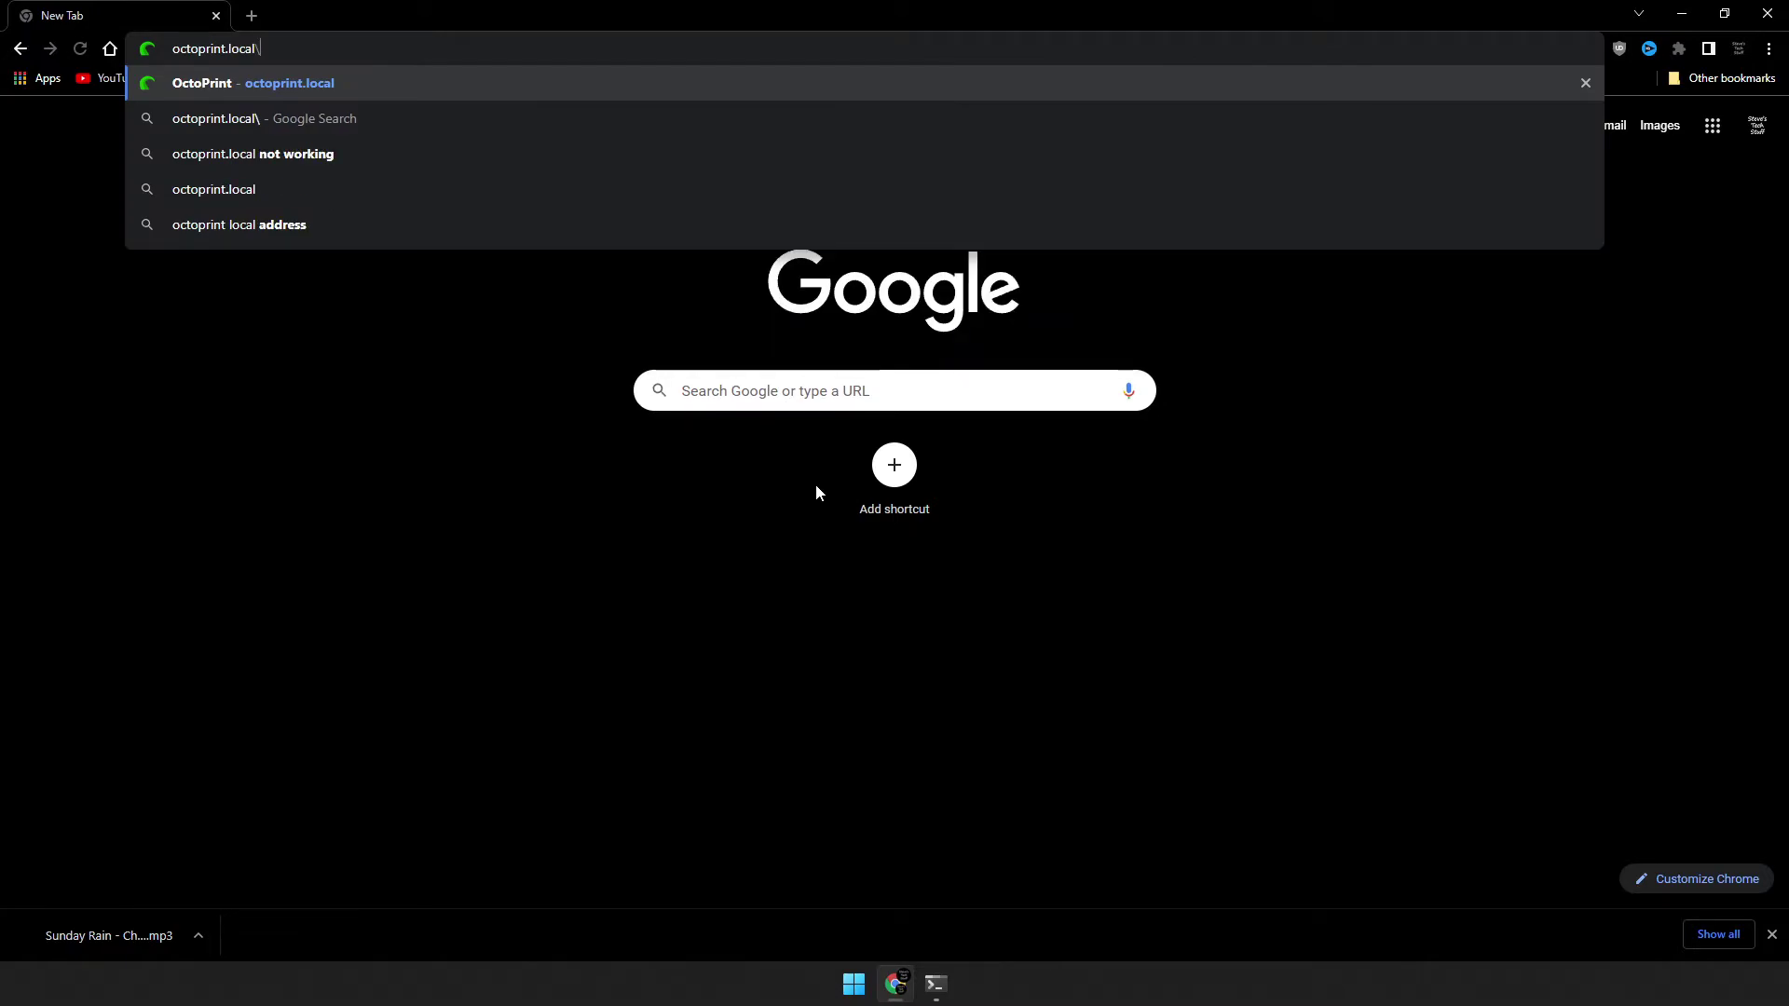
{"action": "key", "text": "Return"}
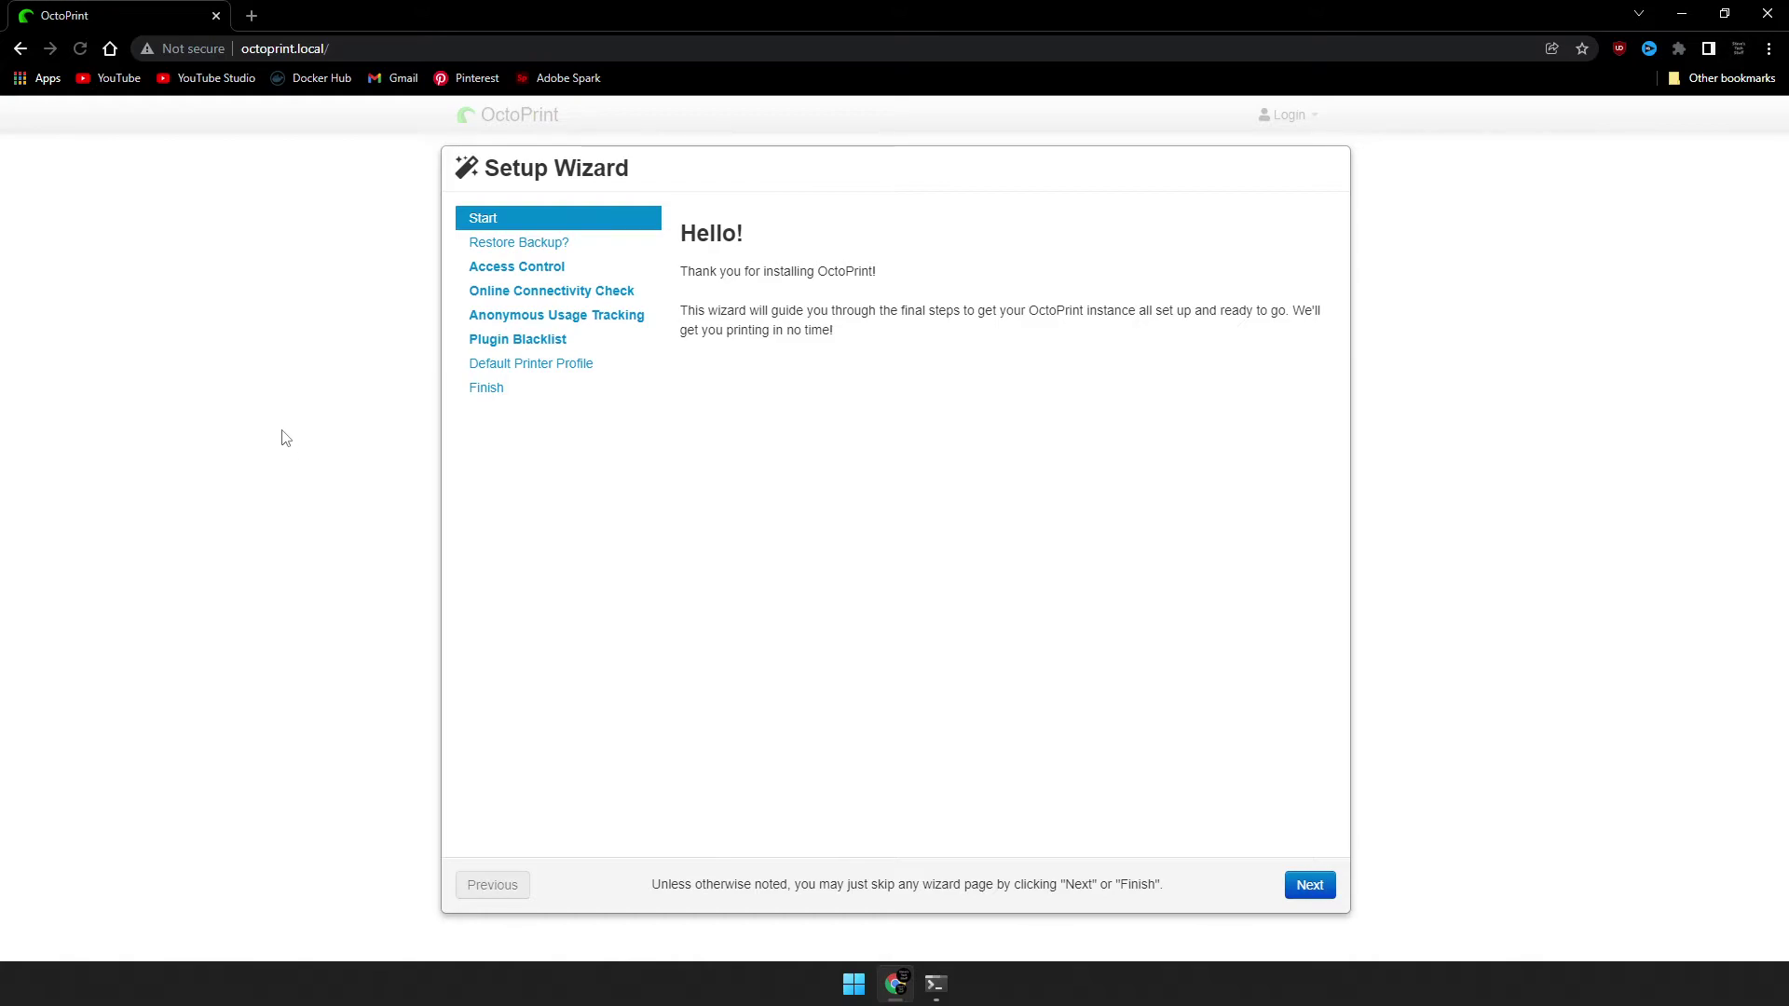
Skip the welcome and backup-restore pages, then create the admin account with a username and password.
{"action": "left_click", "coordinate": [1300, 890]}
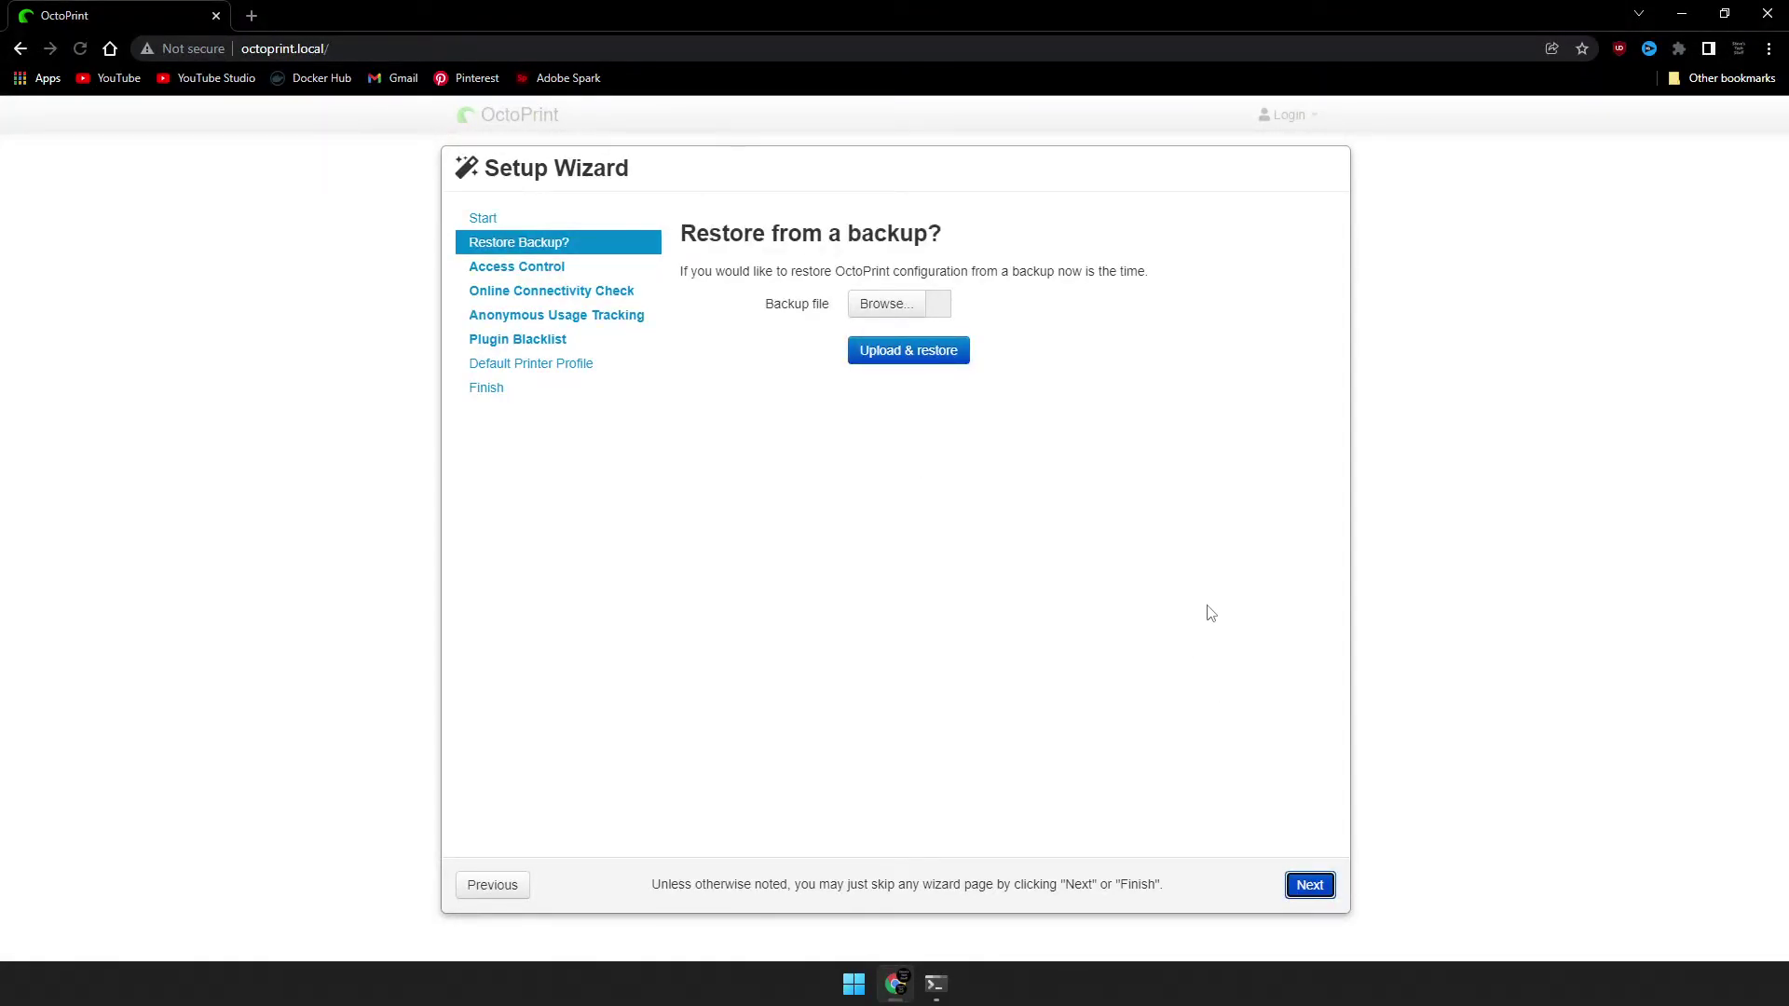
{"action": "left_click", "coordinate": [1318, 898]}
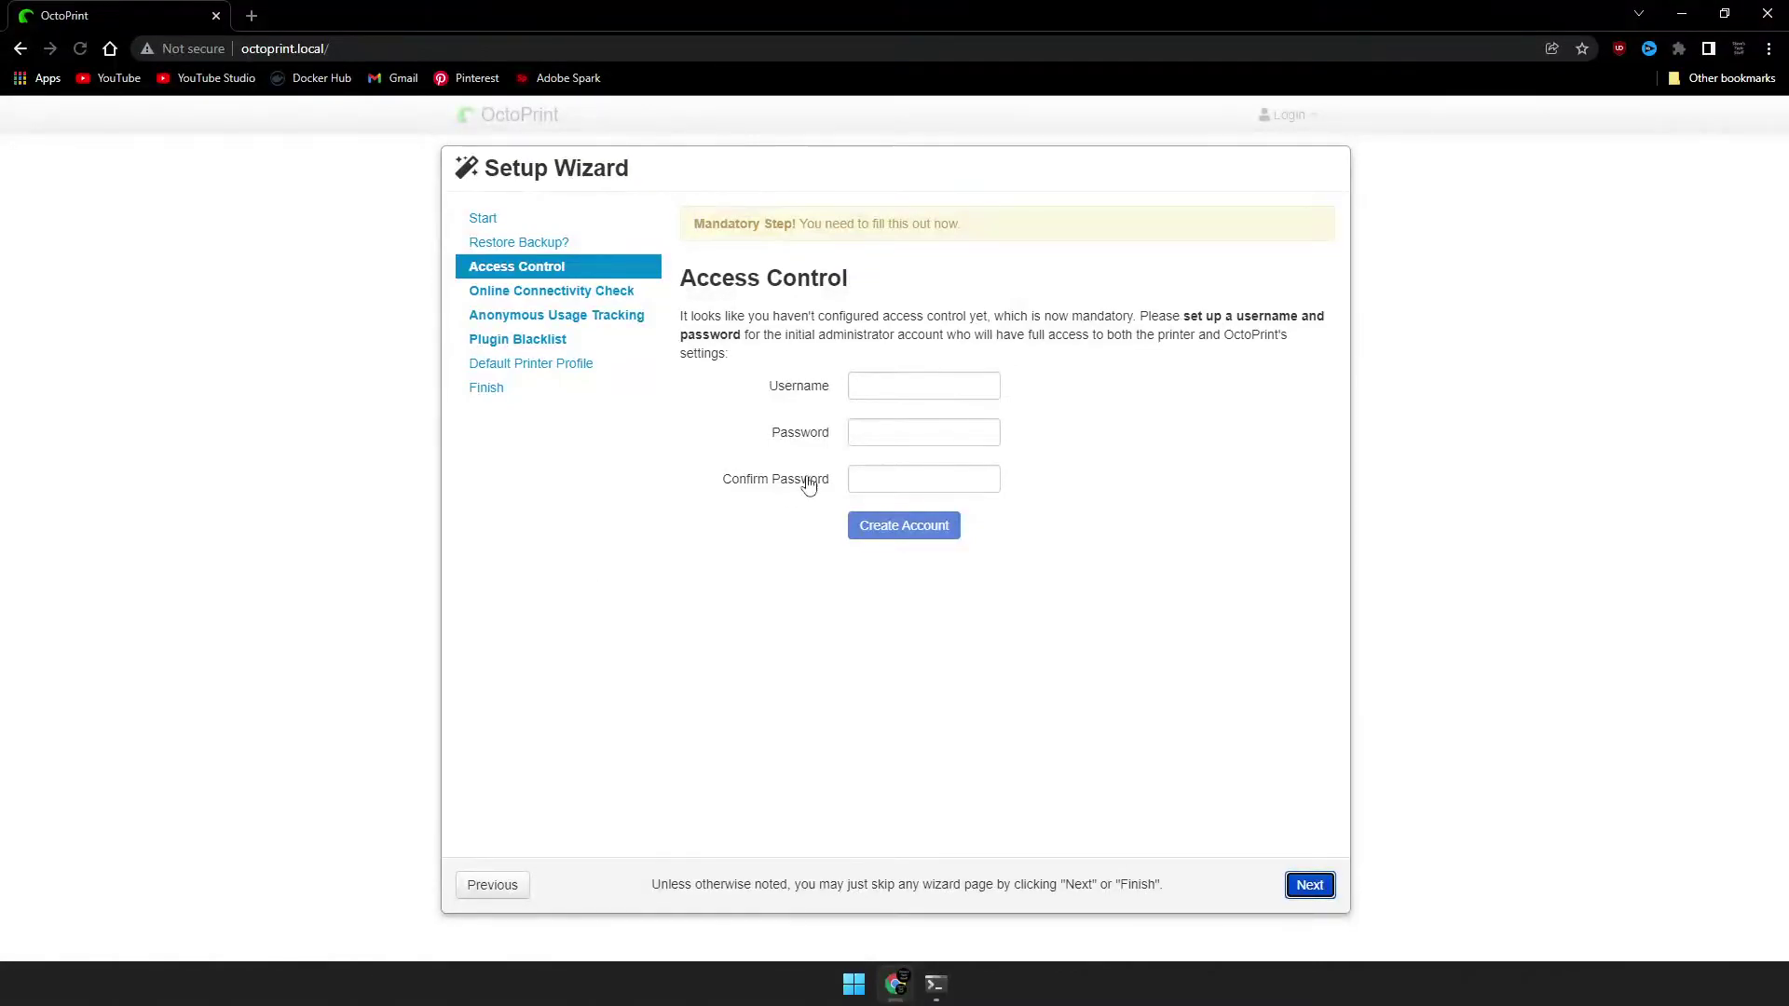
{"action": "left_click", "coordinate": [917, 392]}
{"action": "type", "text": "Steve"}
{"action": "key", "text": "Tab"}
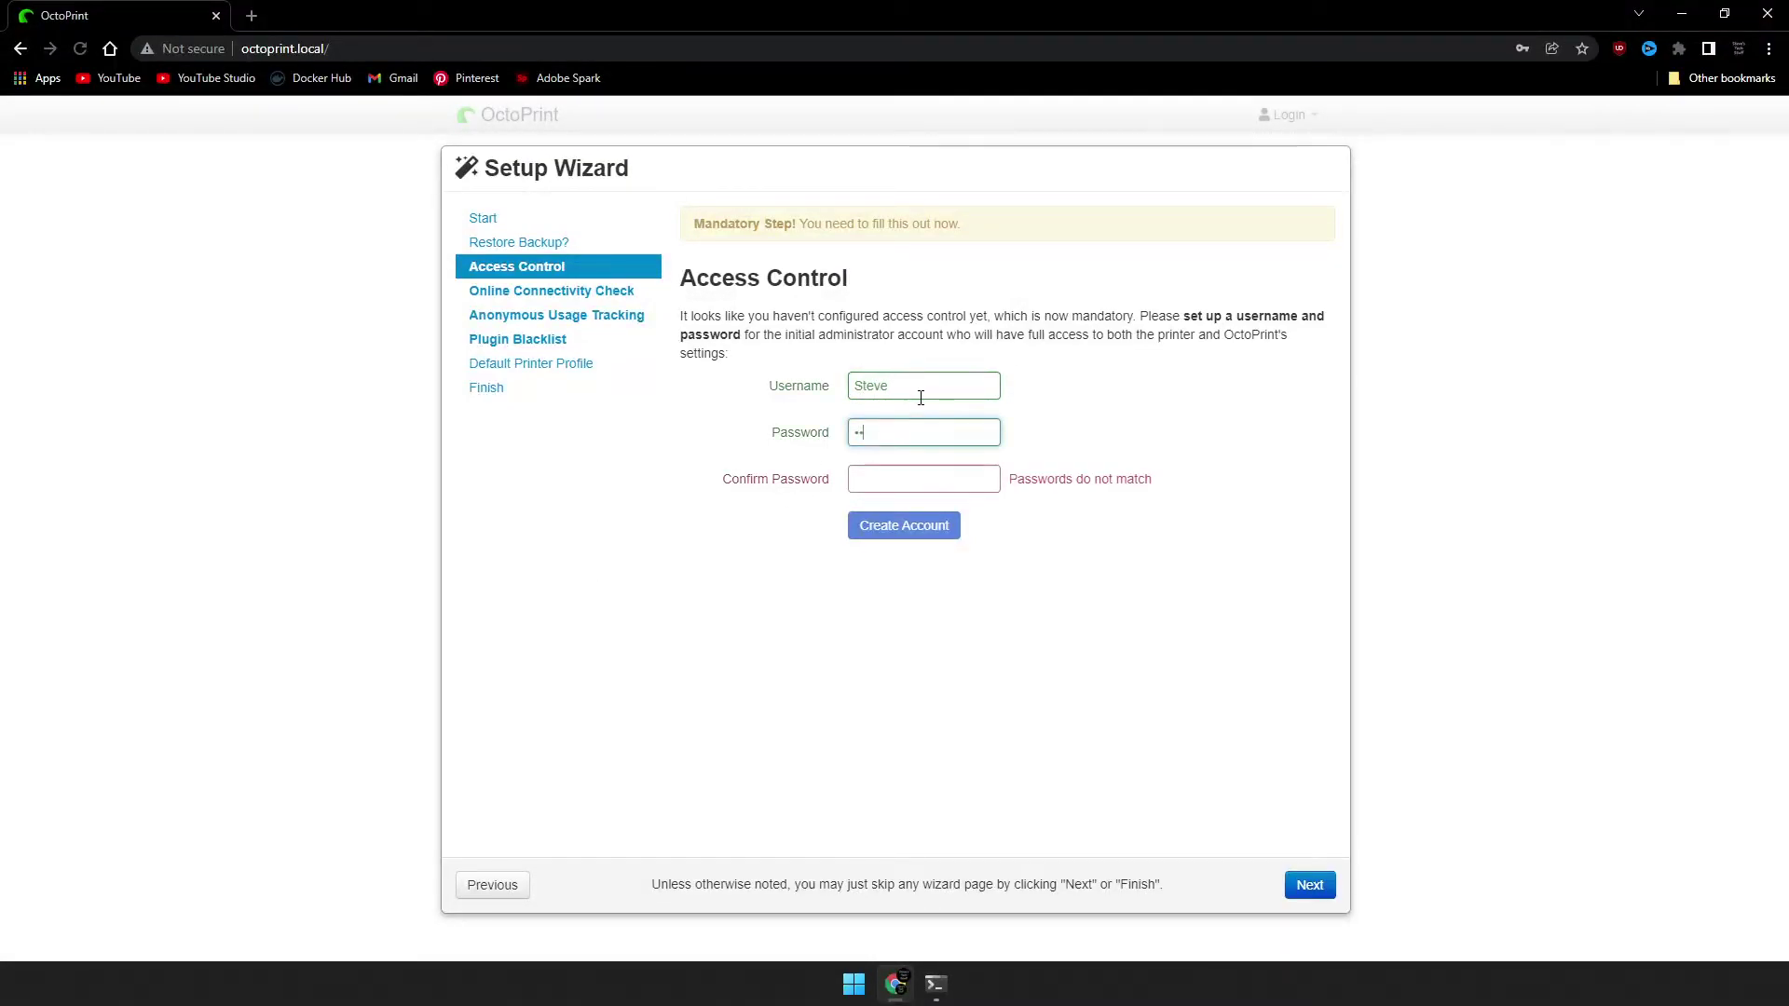
{"action": "type", "text": "••"}
{"action": "key", "text": "Tab"}
{"action": "type", "text": "••••"}
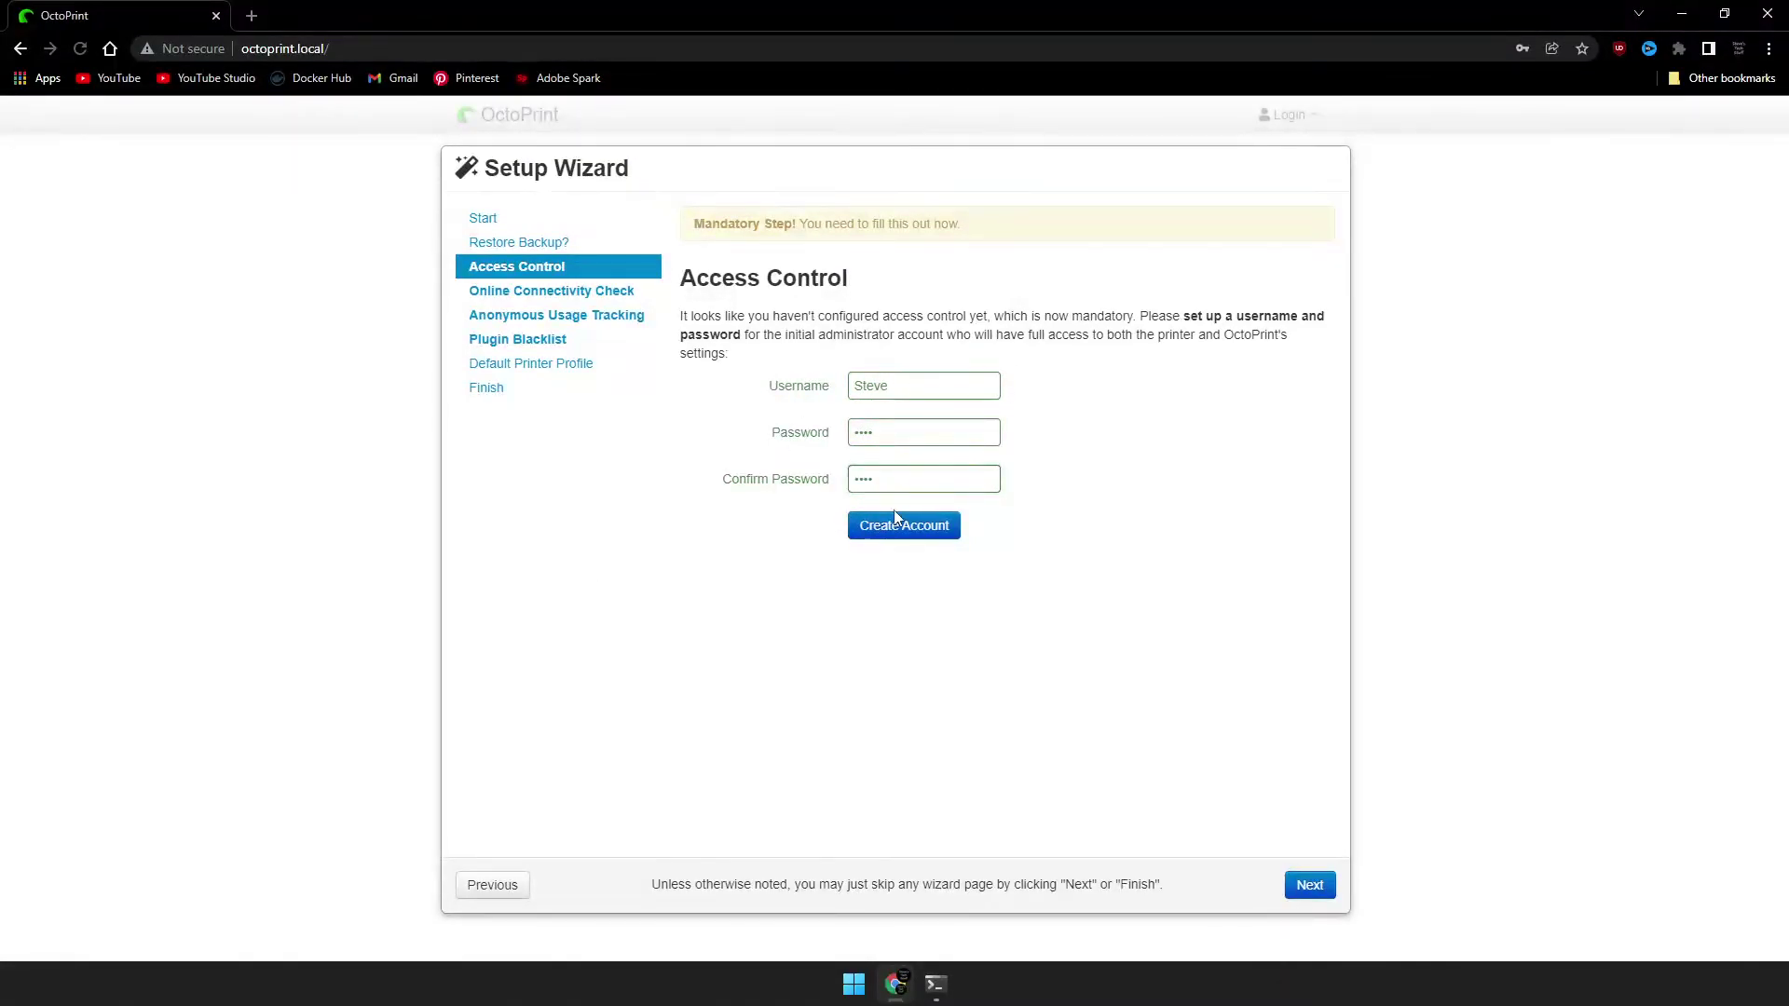
{"action": "left_click", "coordinate": [894, 522]}
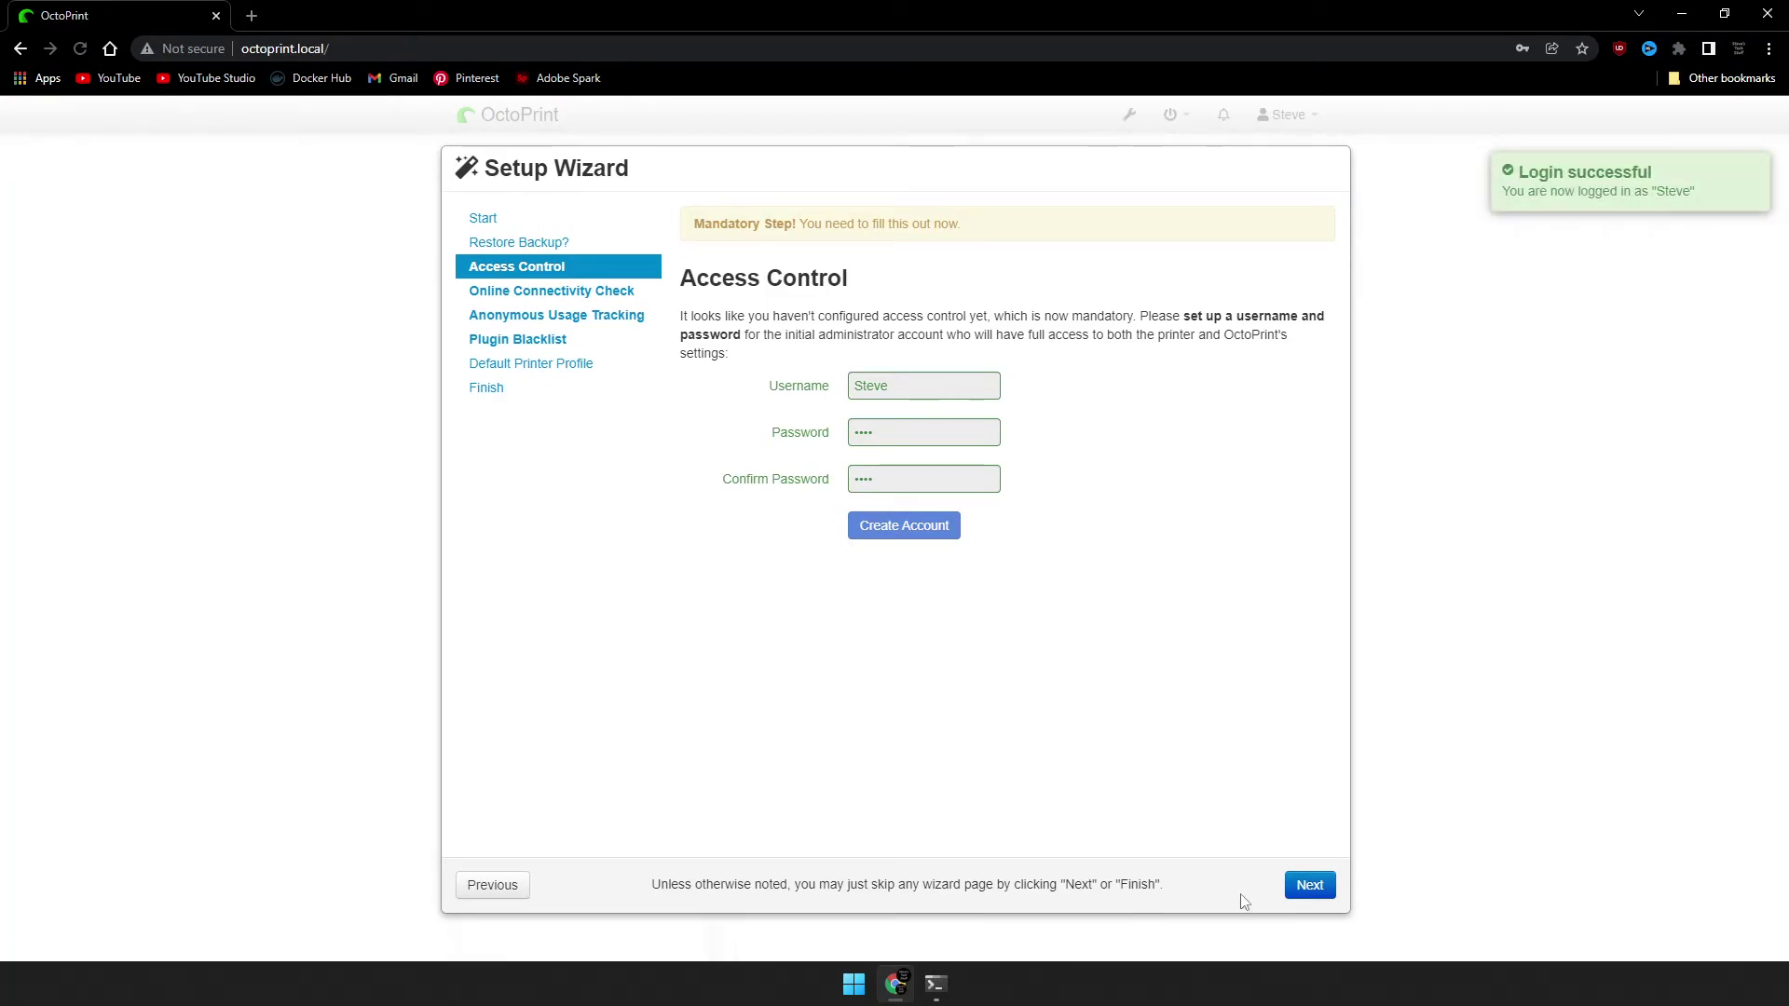
Set the connectivity check host to 8.8.8.8, test host/port and name resolution, and enable the check.
{"action": "left_click", "coordinate": [1309, 885]}
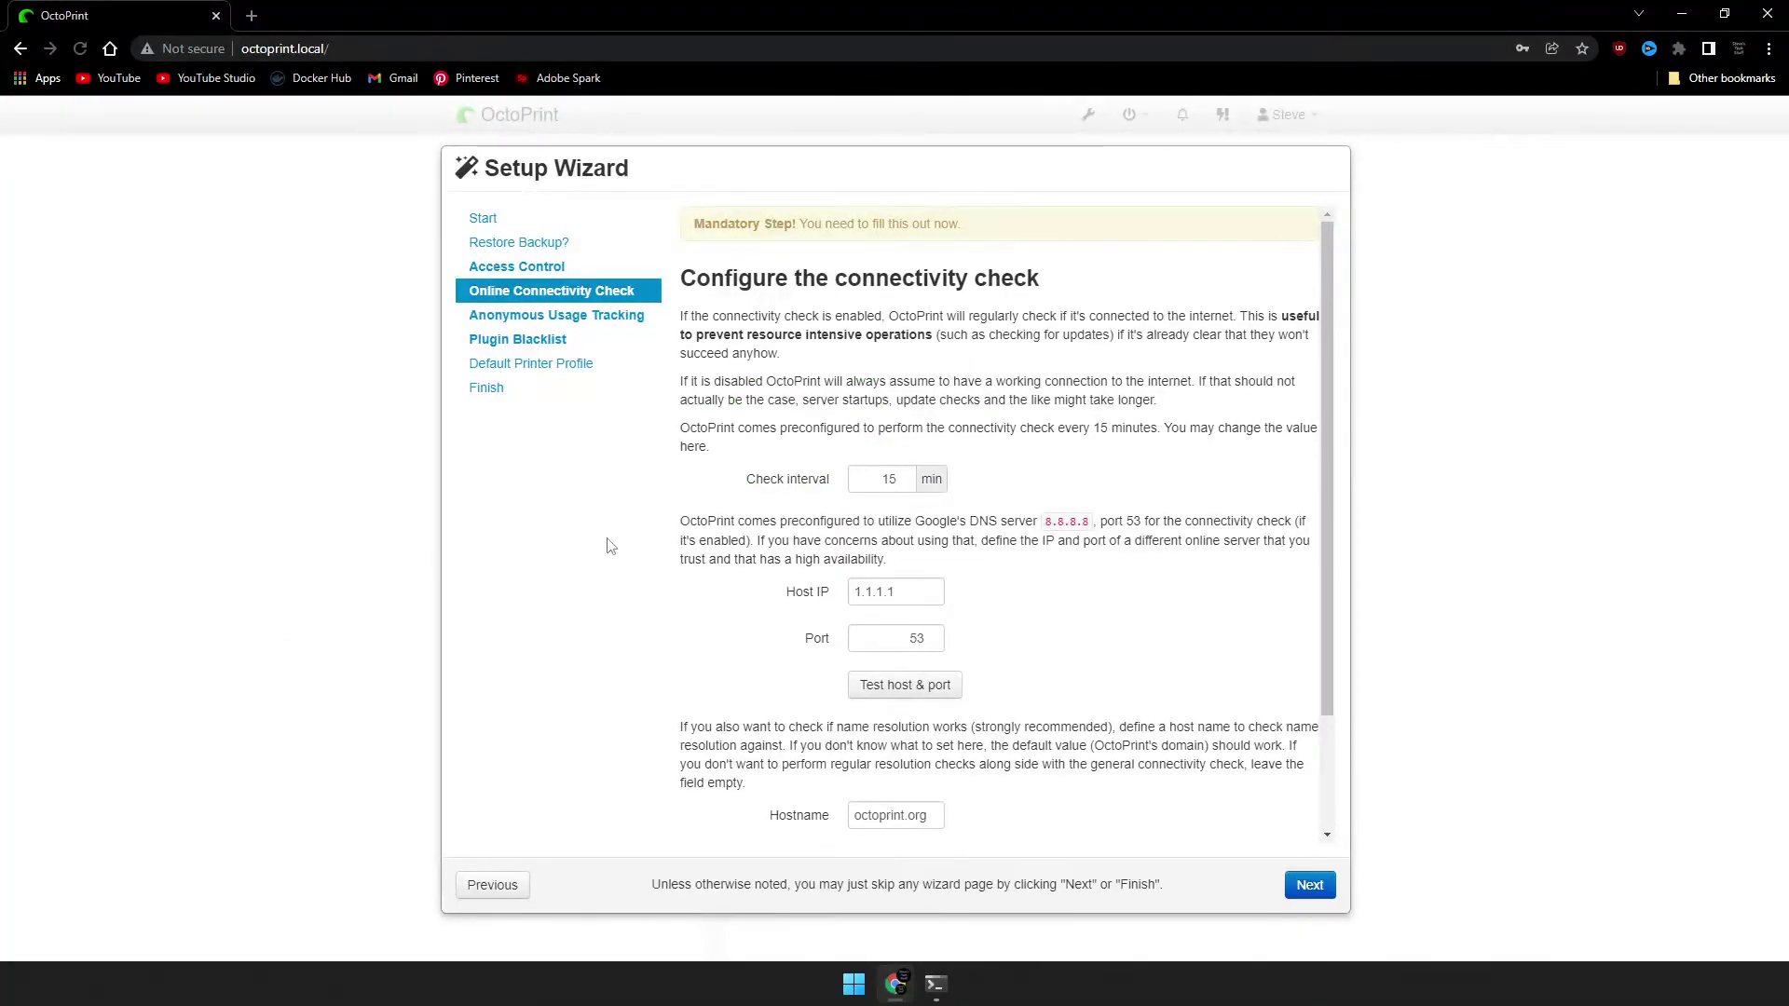
{"action": "double_click", "coordinate": [862, 601]}
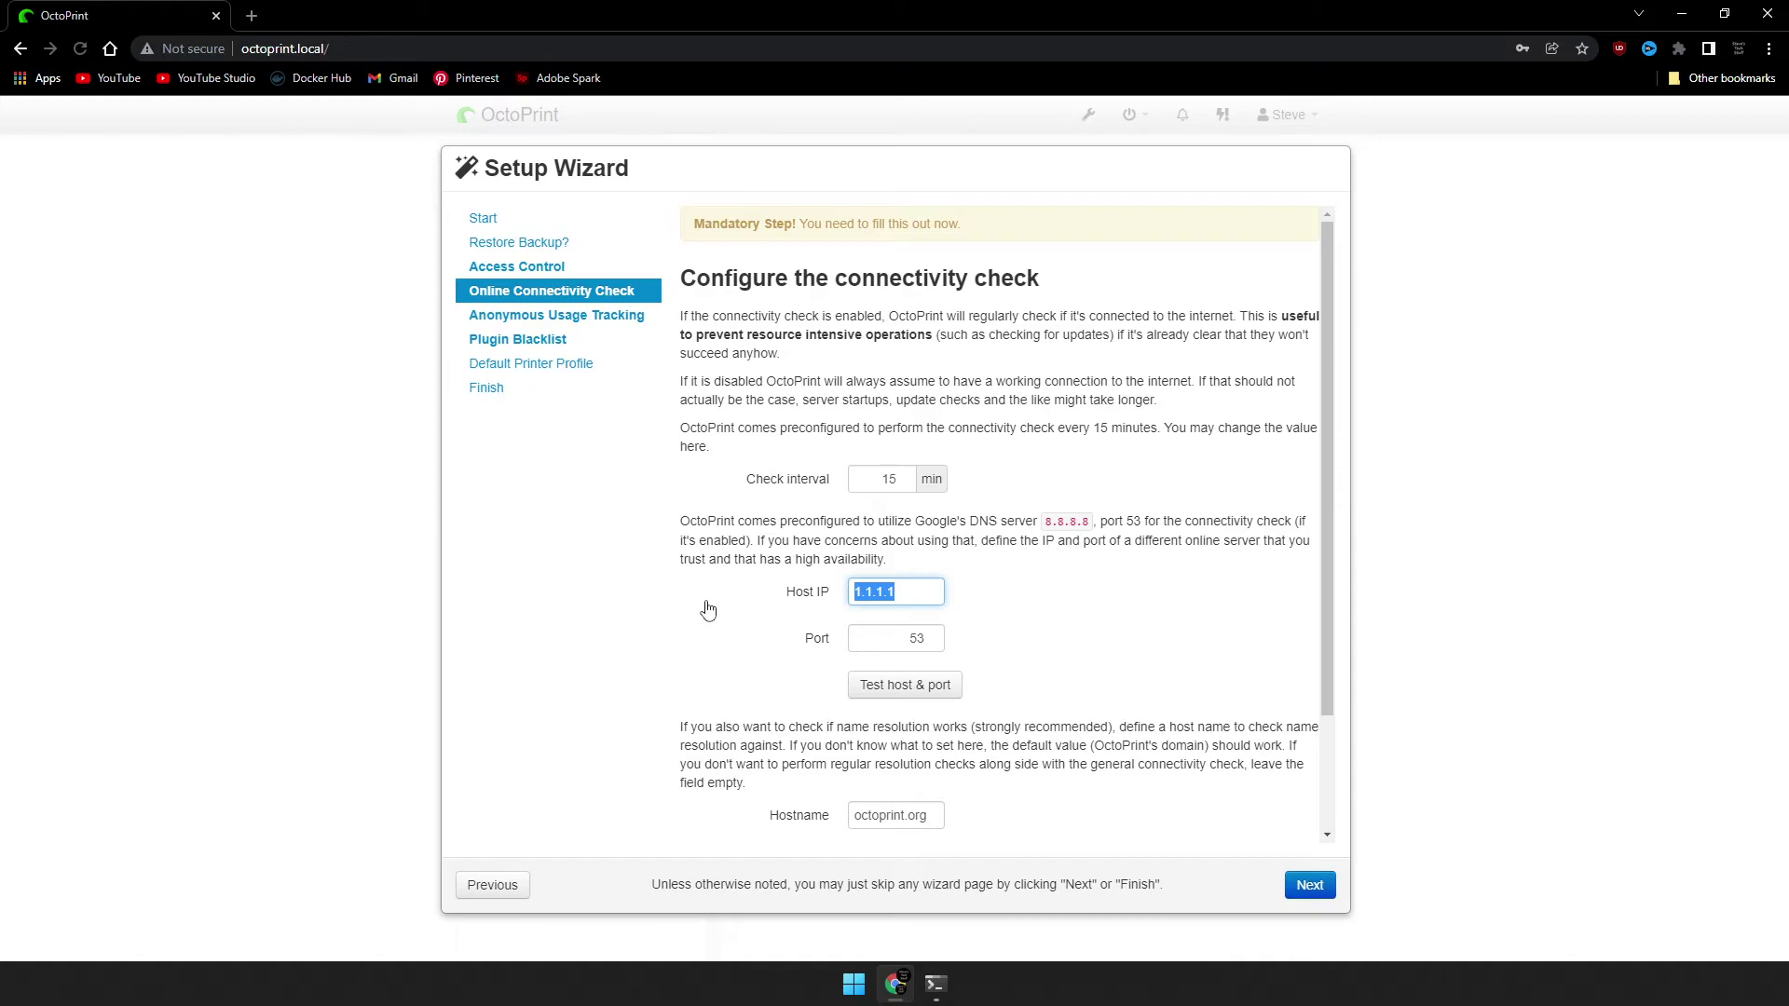
{"action": "type", "text": "8.8.8.8"}
{"action": "left_click", "coordinate": [904, 684]}
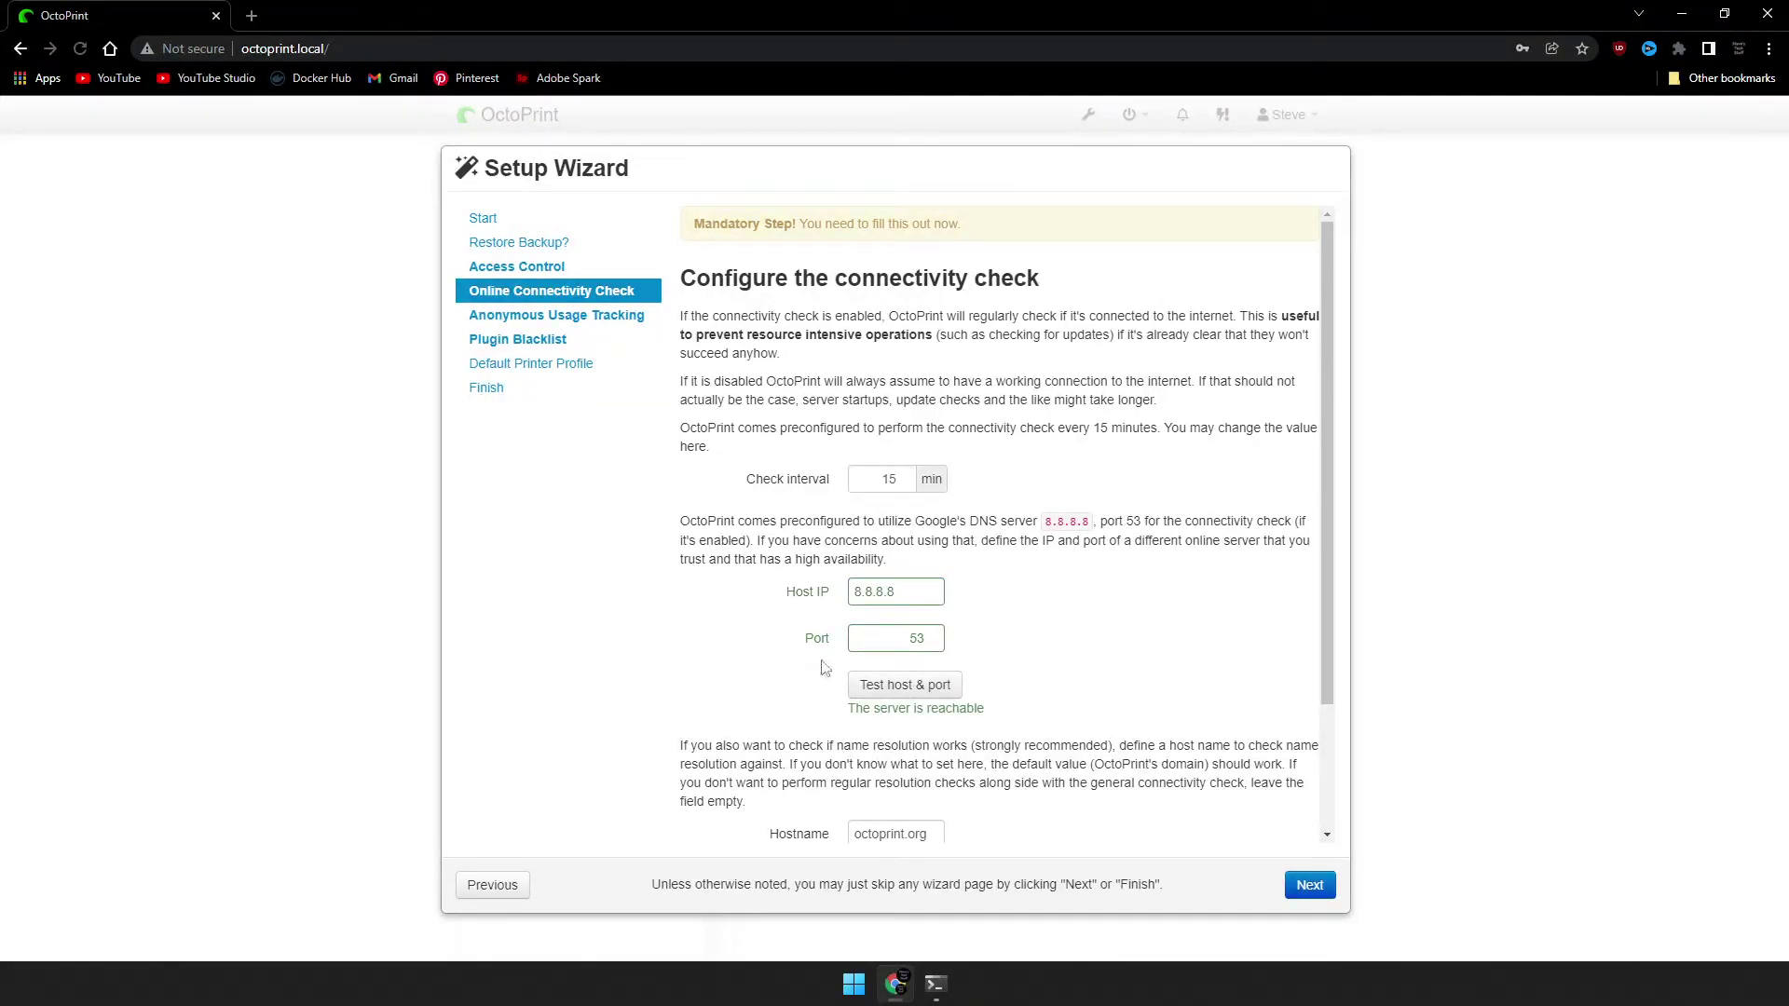
{"action": "scroll", "coordinate": [824, 668], "scroll_direction": "down", "scroll_amount": 2}
{"action": "left_click", "coordinate": [895, 717]}
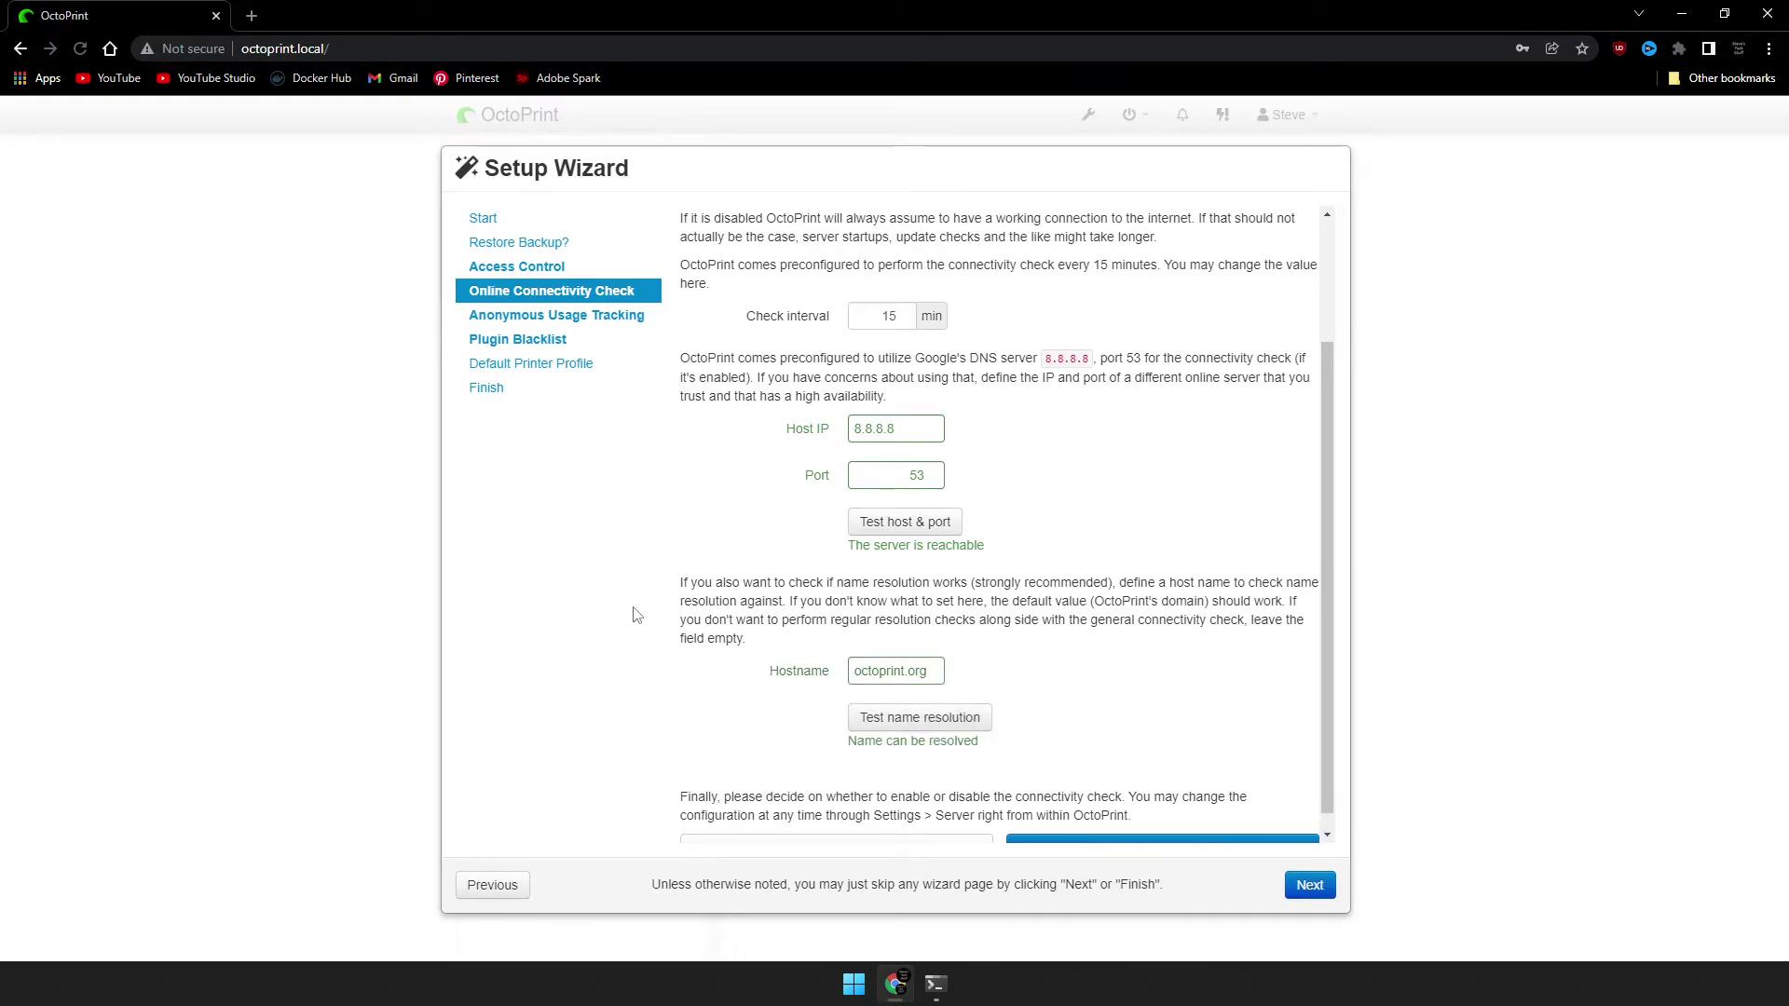
{"action": "scroll", "coordinate": [637, 615], "scroll_direction": "down", "scroll_amount": 1}
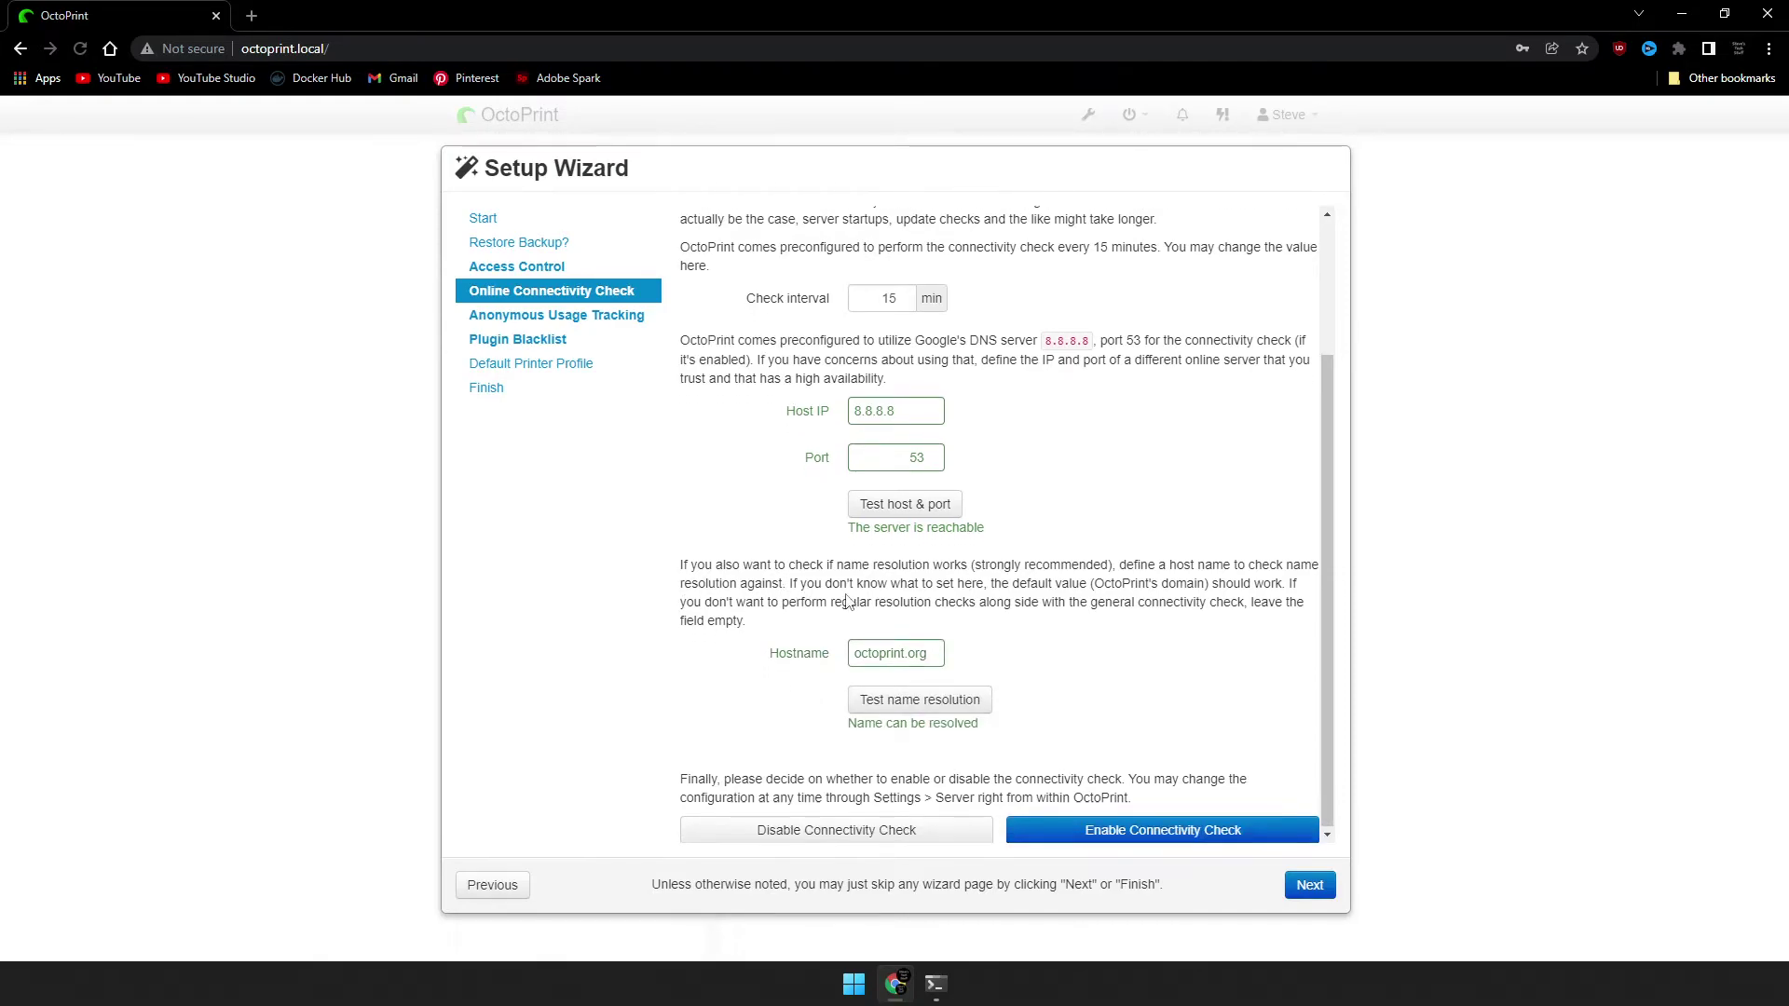
{"action": "left_click", "coordinate": [1193, 832]}
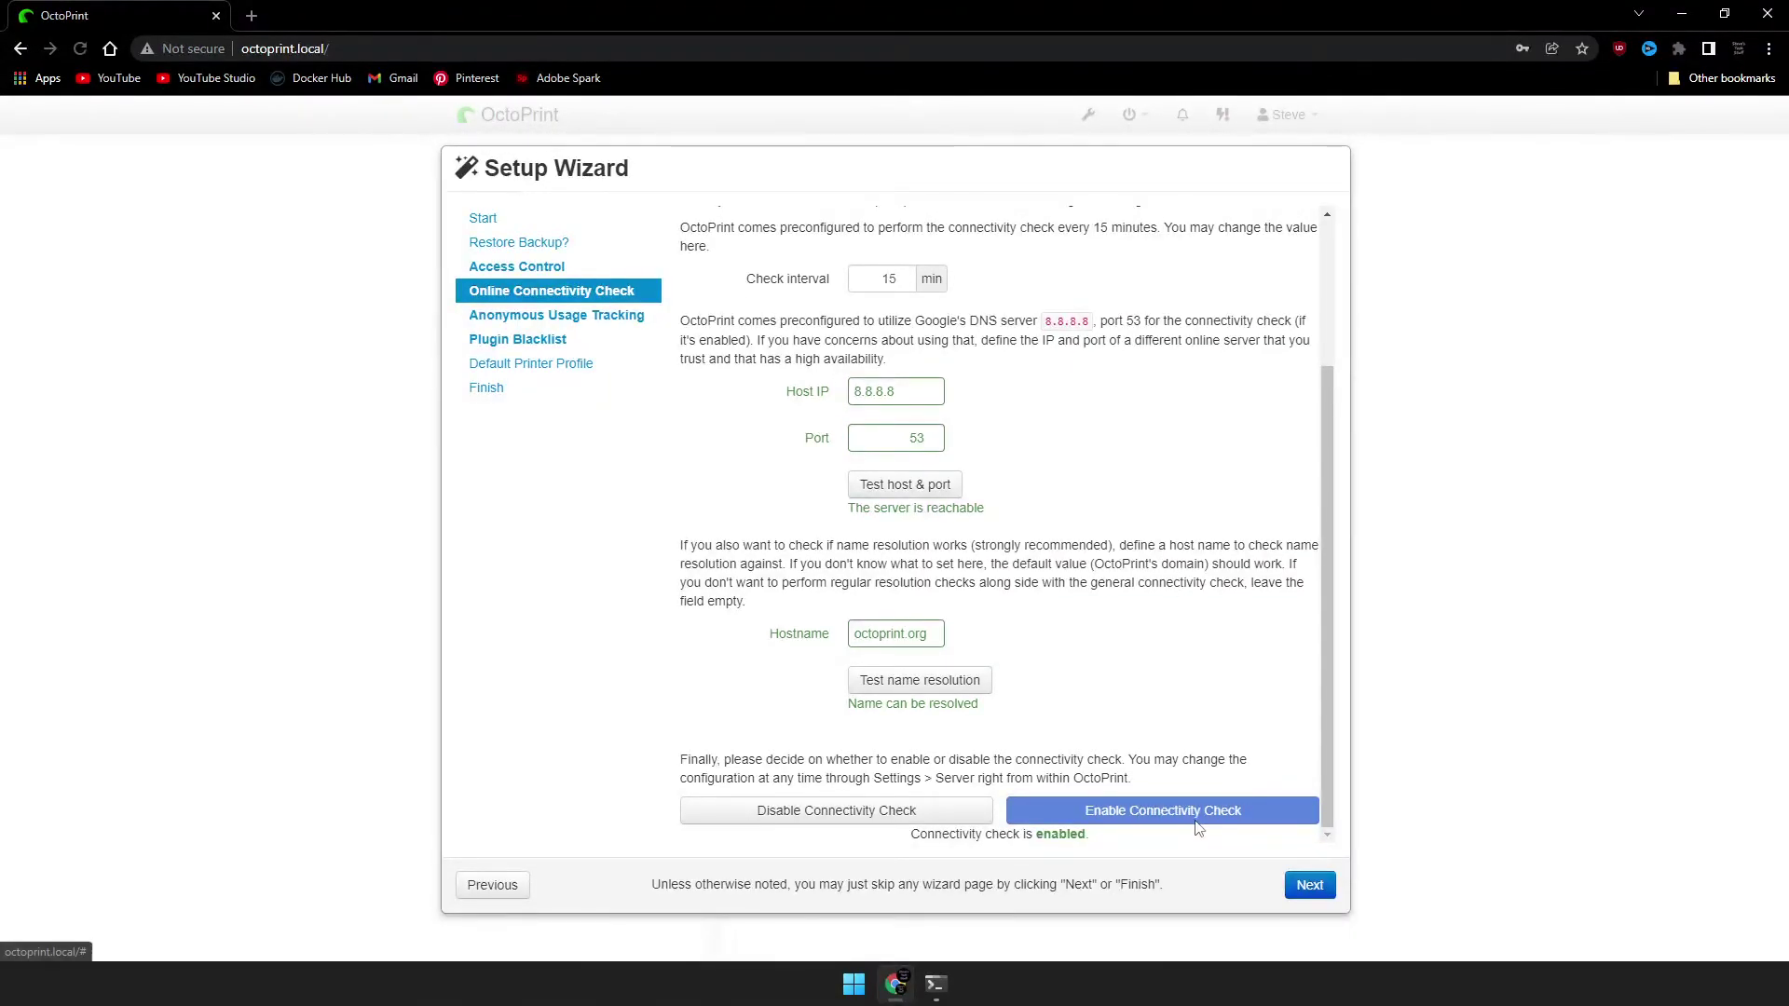
Enable anonymous usage tracking and advance to the Plugin Blacklist step.
{"action": "left_click", "coordinate": [1319, 893]}
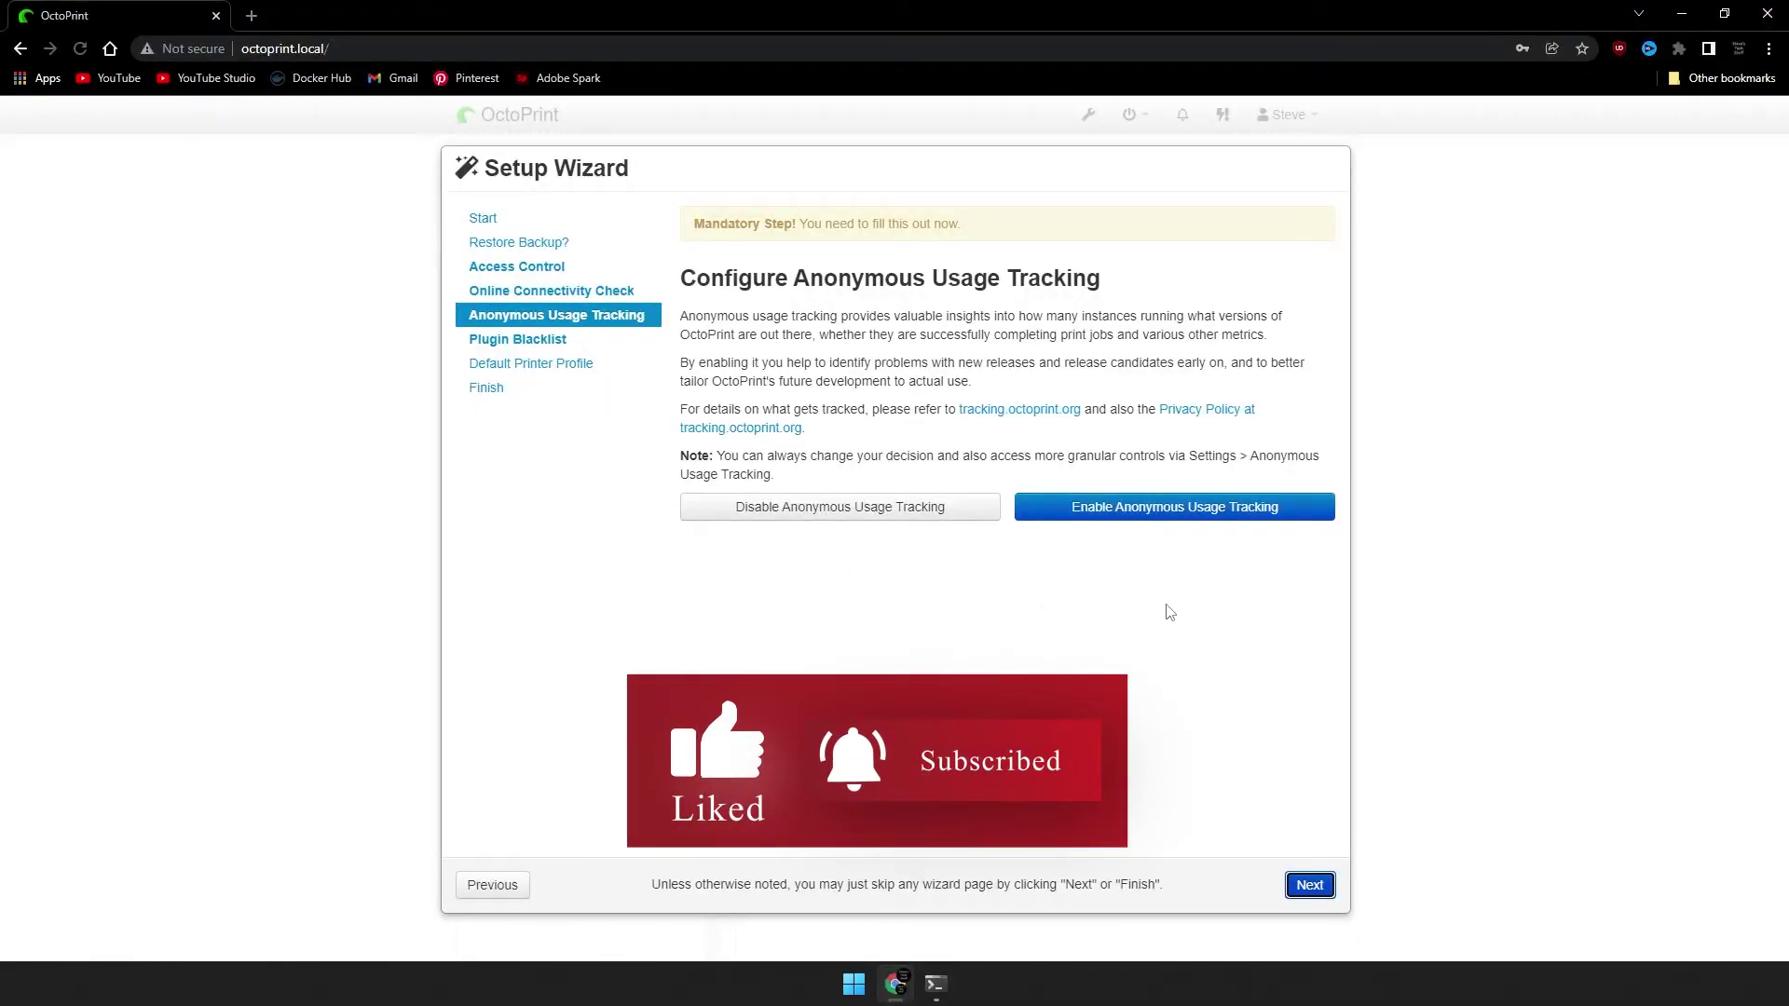
{"action": "left_click", "coordinate": [1078, 506]}
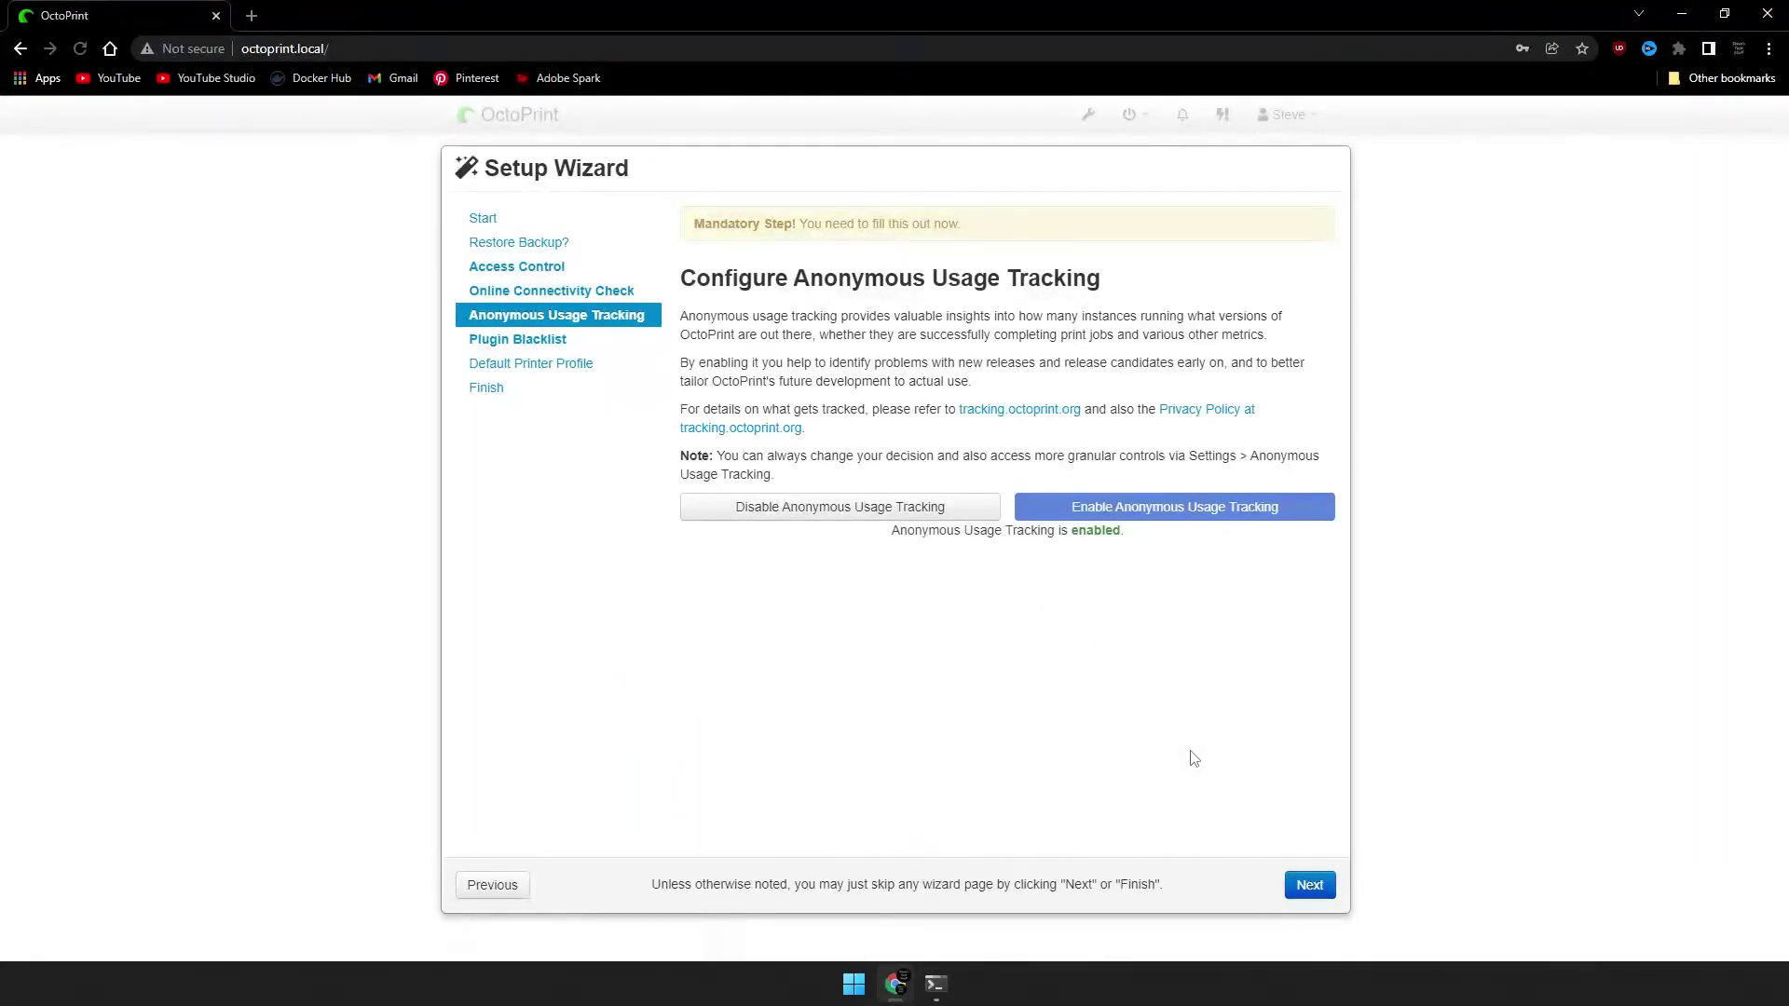
{"action": "left_click", "coordinate": [1309, 887]}
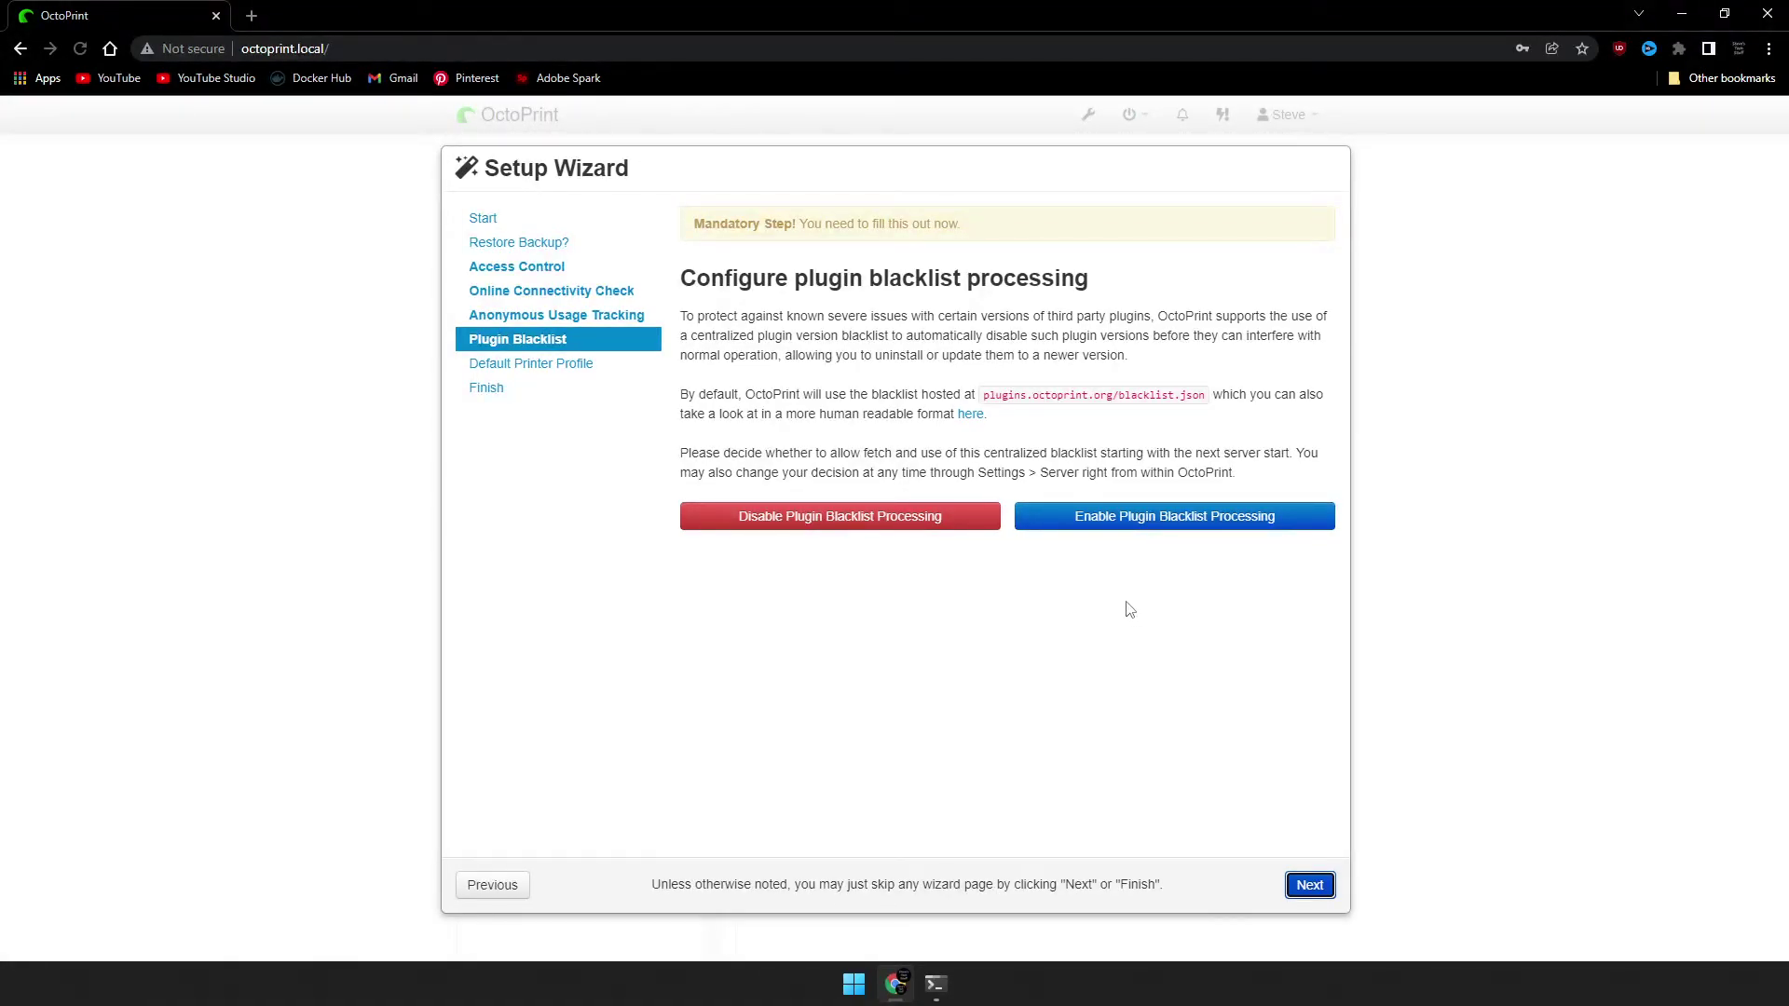
Enable plugin blacklist processing, accept the Ender 3 printer profile and finish the wizard.
{"action": "left_click", "coordinate": [1122, 518]}
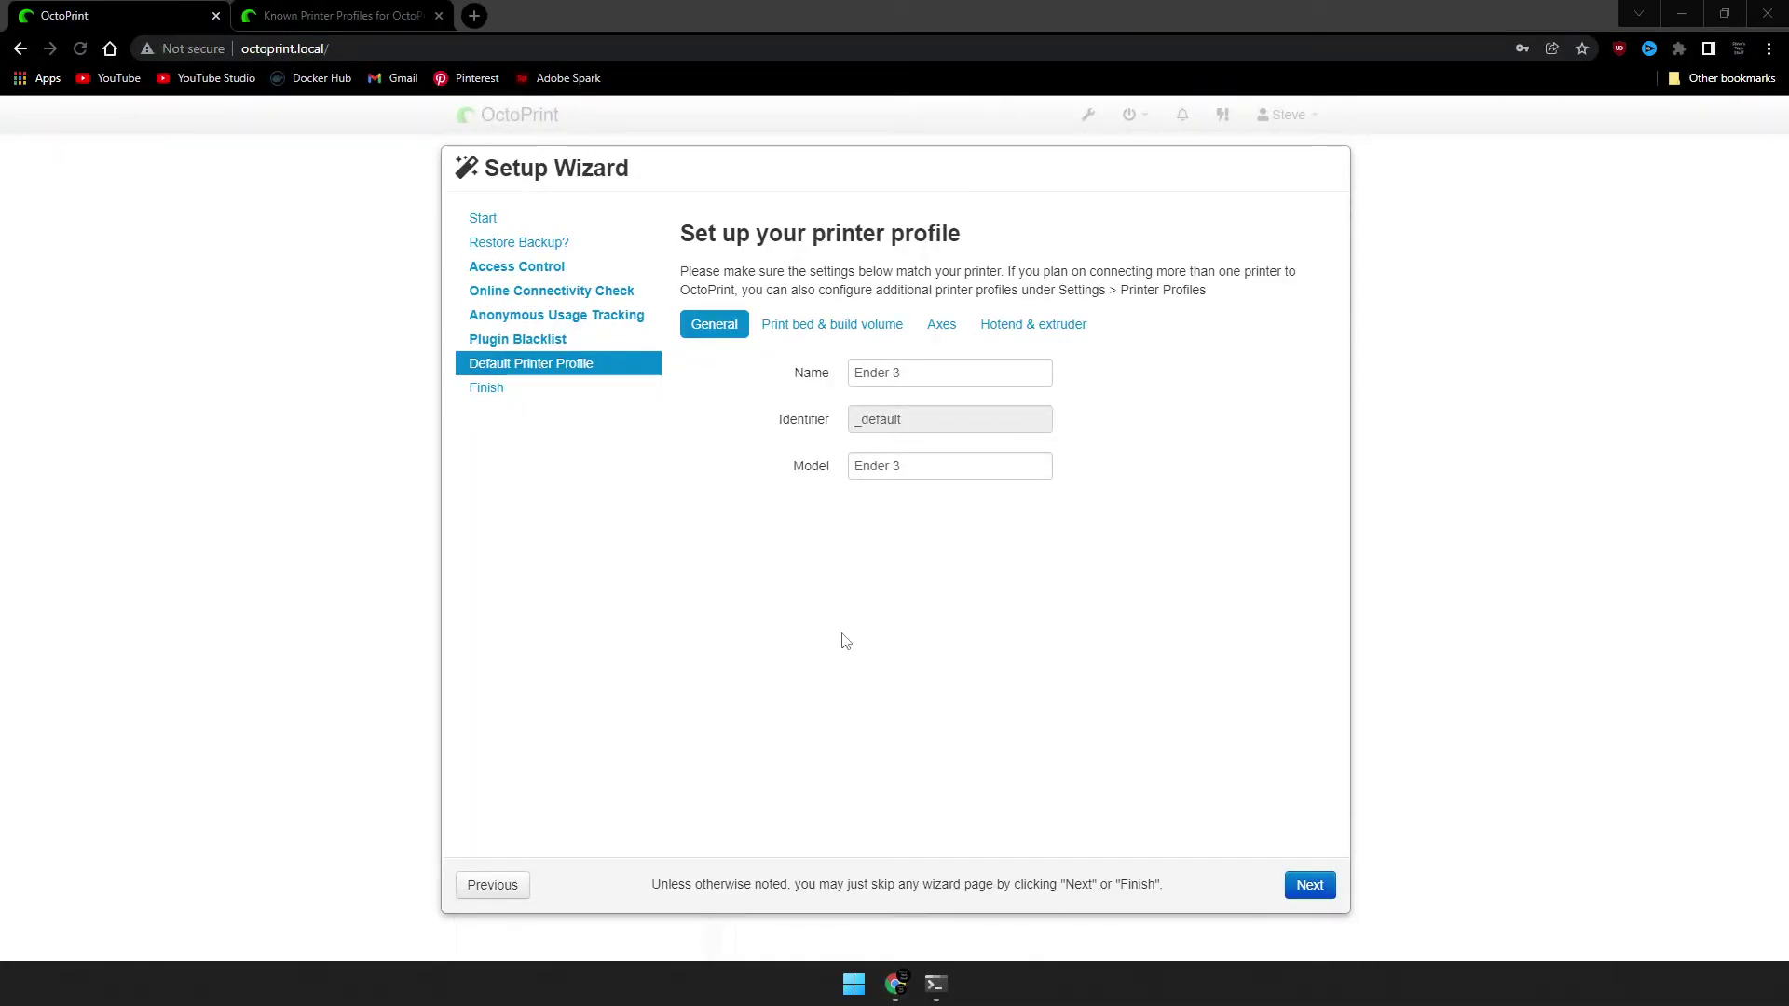
{"action": "left_click", "coordinate": [849, 567]}
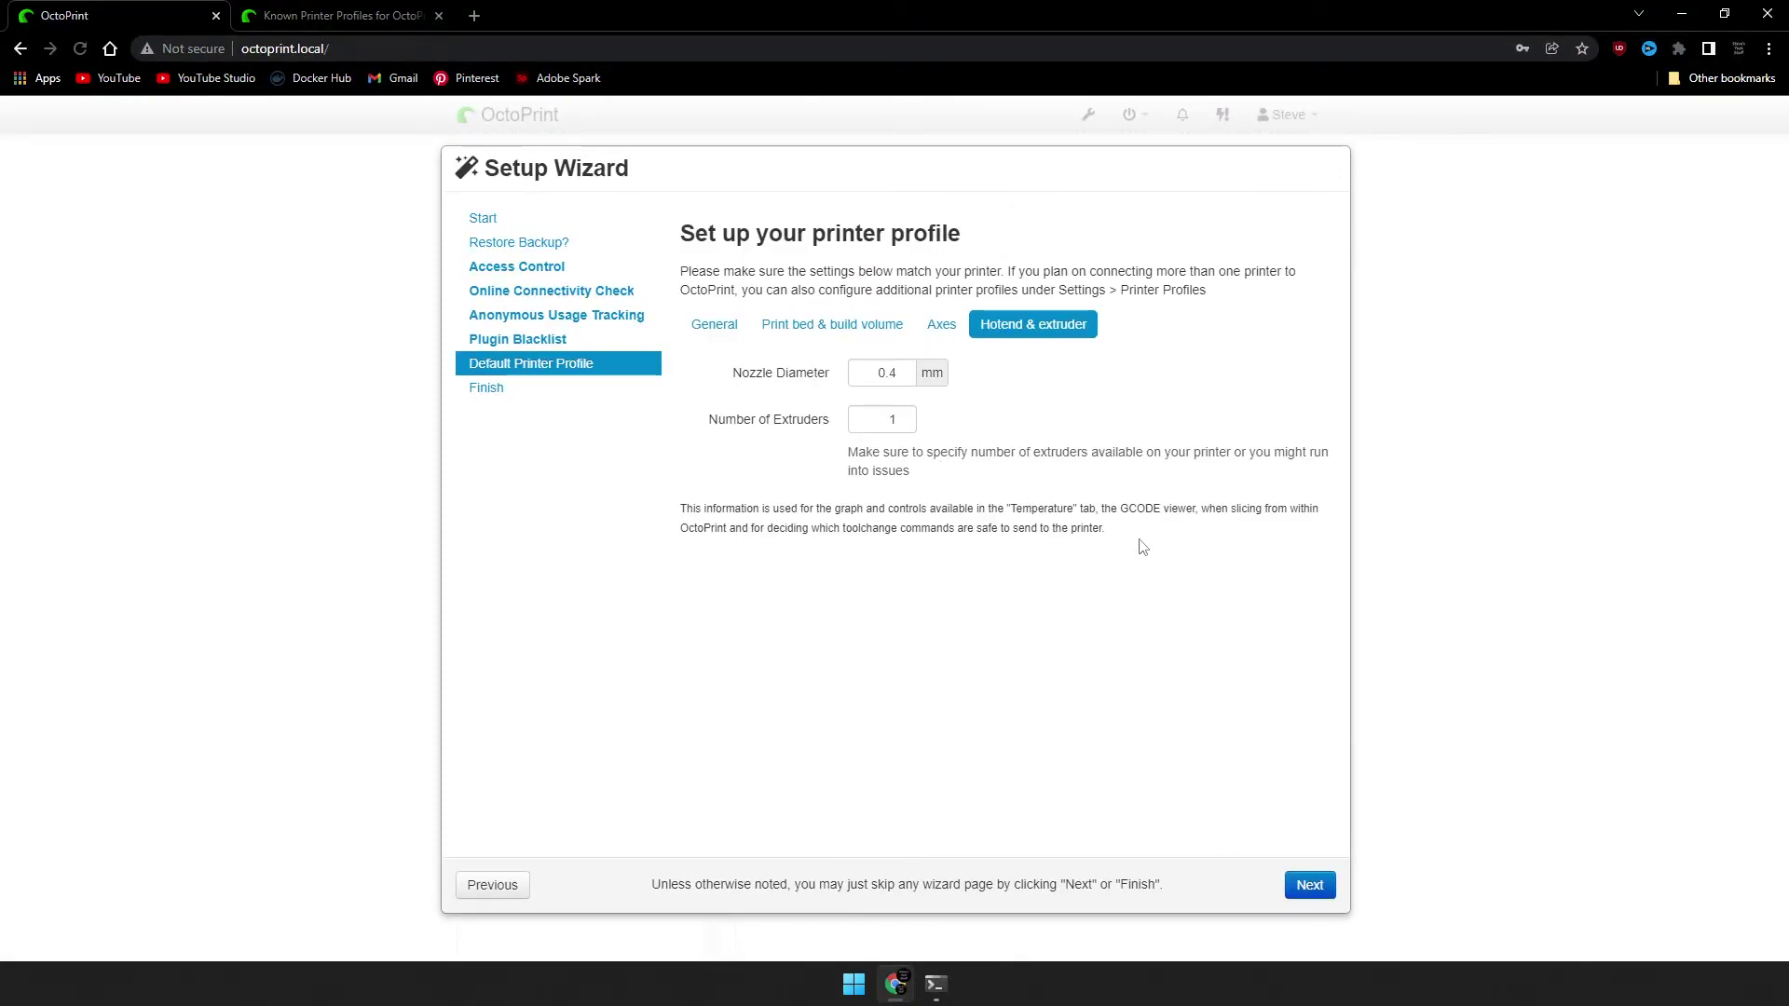
{"action": "left_click", "coordinate": [1308, 886]}
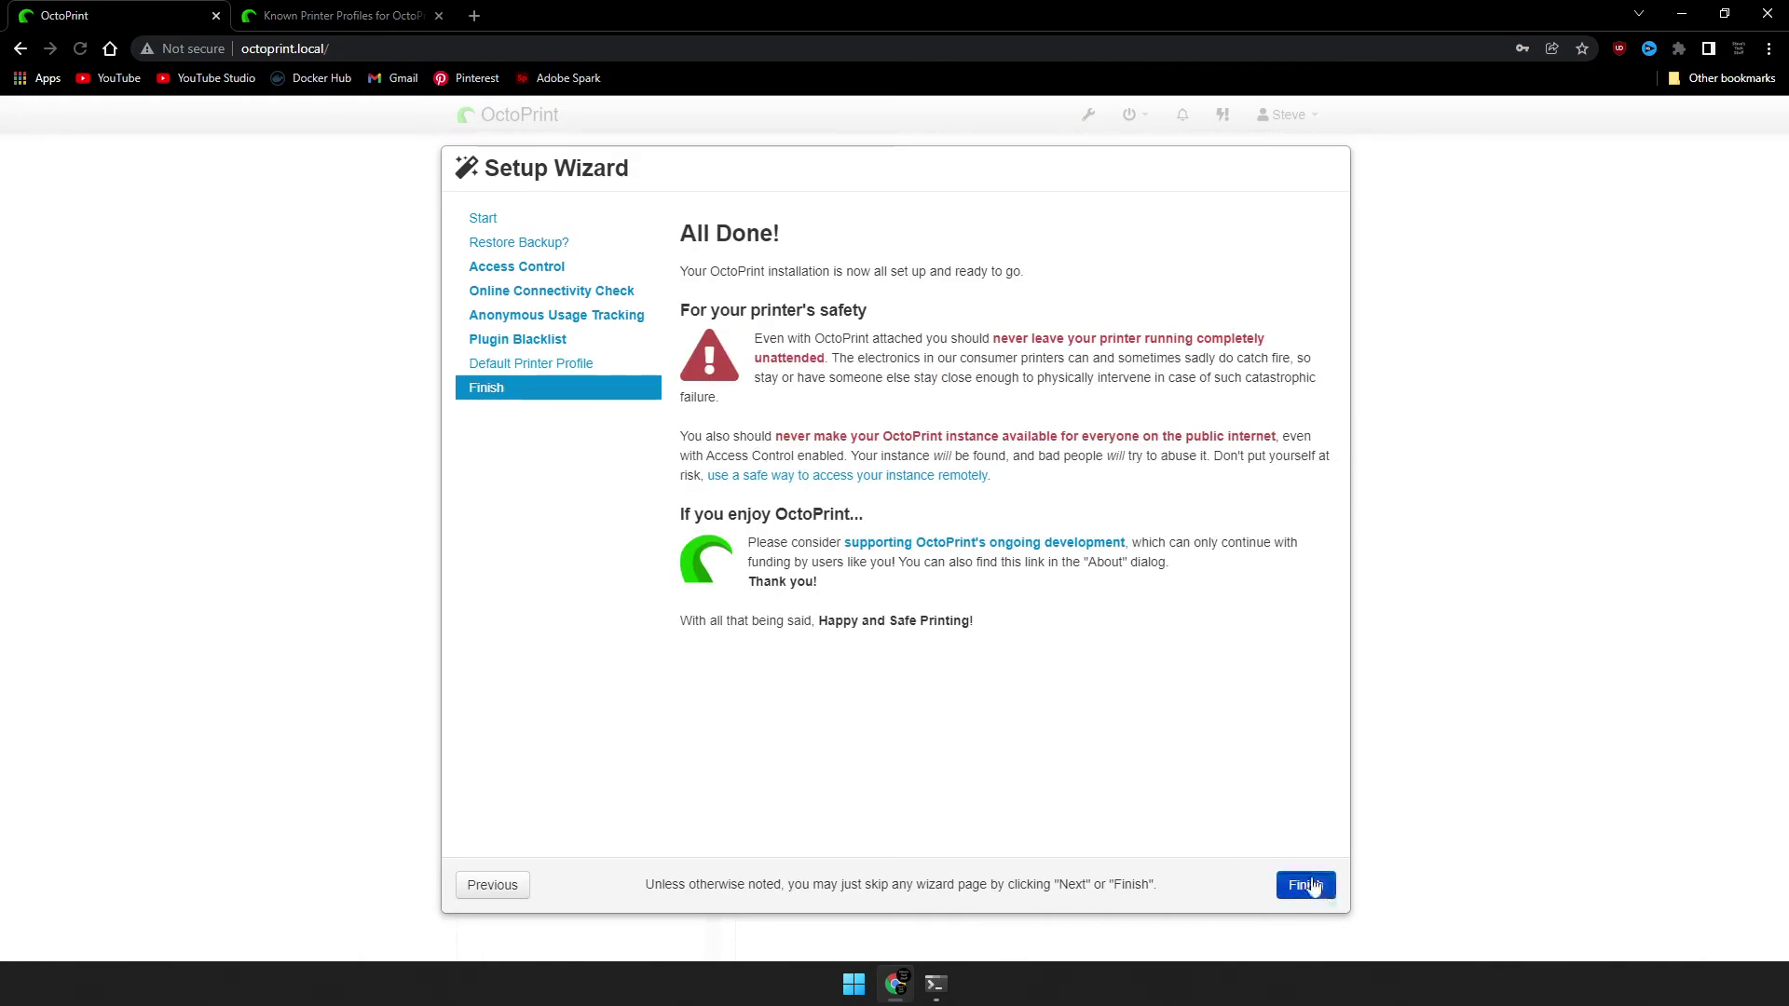
{"action": "left_click", "coordinate": [1305, 886]}
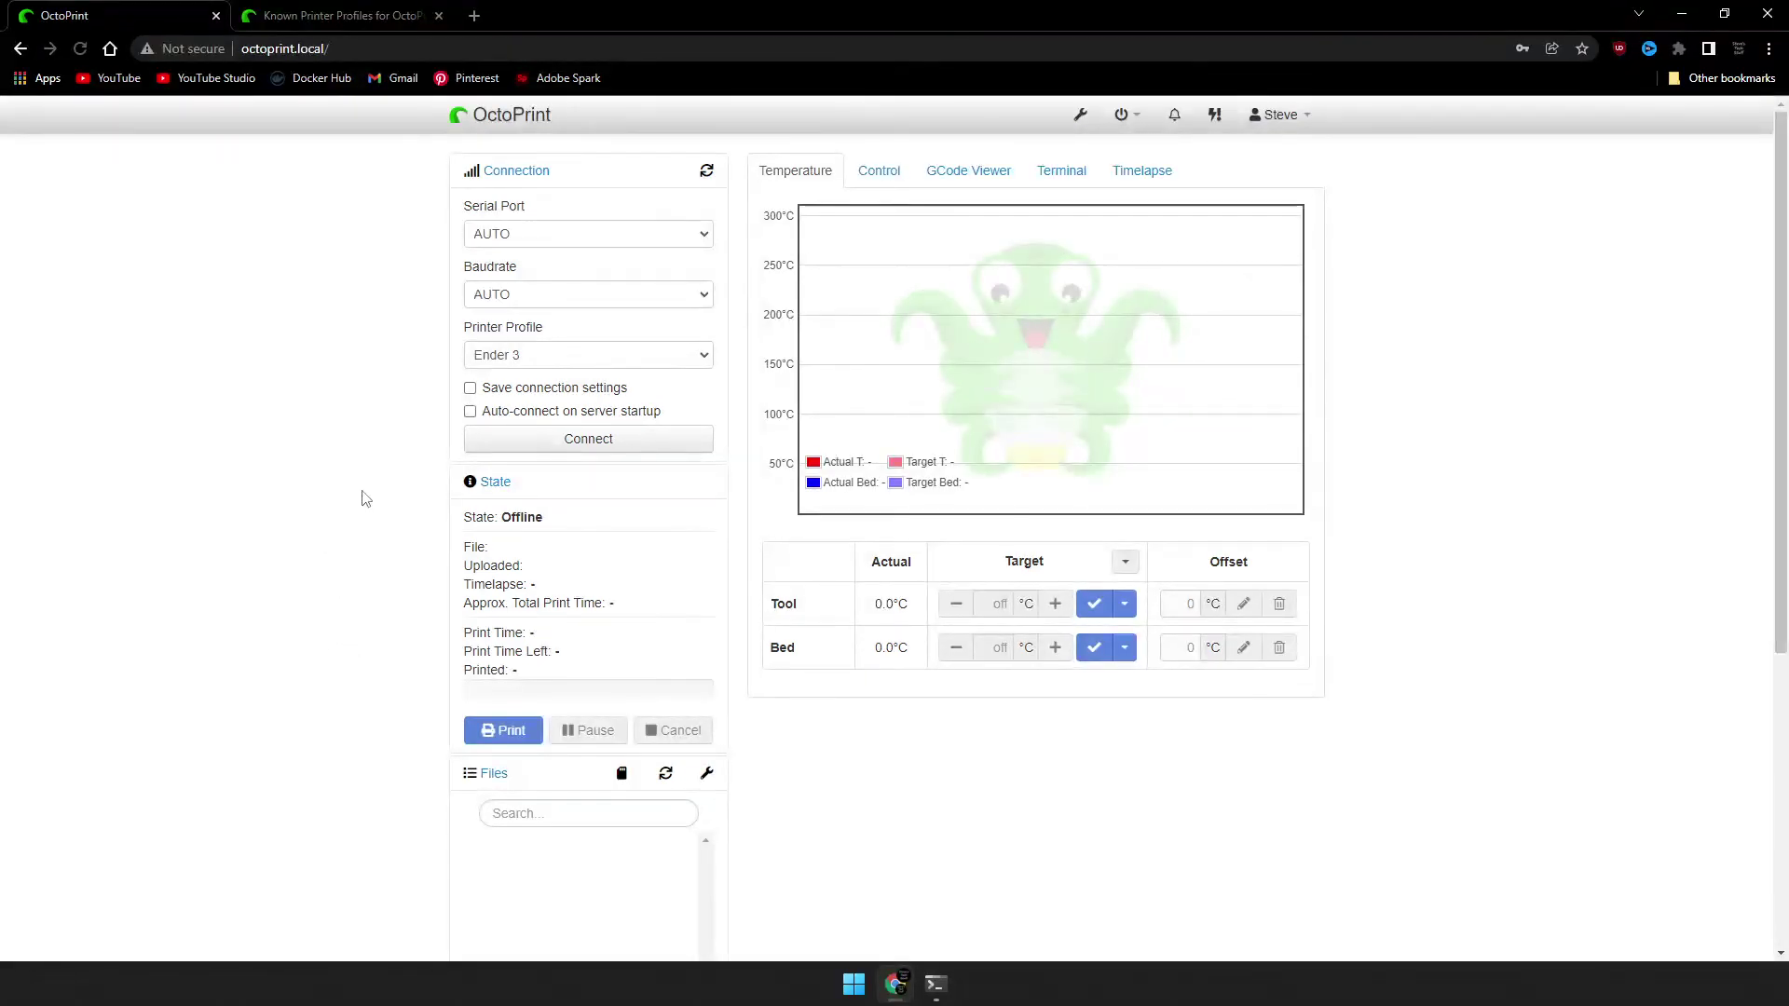
Connect to the printer with connection settings saved and auto-connect on server startup enabled.
{"action": "left_click", "coordinate": [470, 388]}
{"action": "left_click", "coordinate": [470, 411]}
{"action": "left_click", "coordinate": [623, 442]}
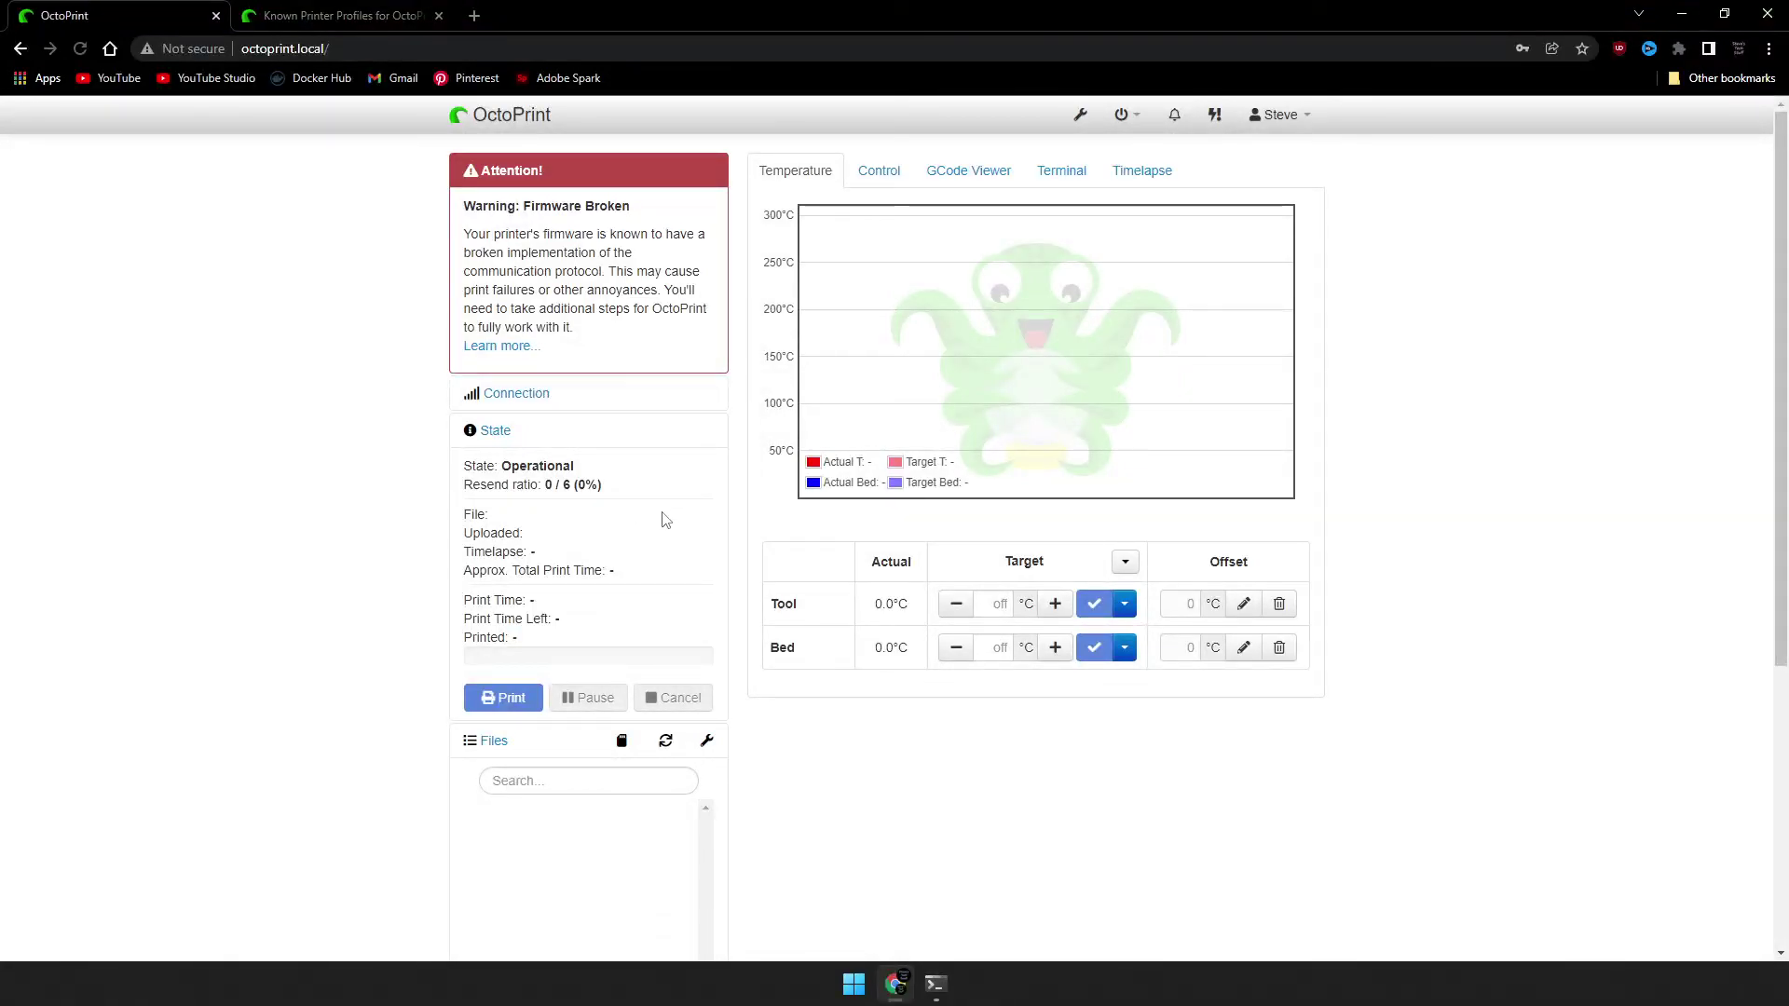
Check the Control tab and the Terminal log's temperature reports.
{"action": "left_click", "coordinate": [881, 172]}
{"action": "left_click", "coordinate": [1060, 172]}
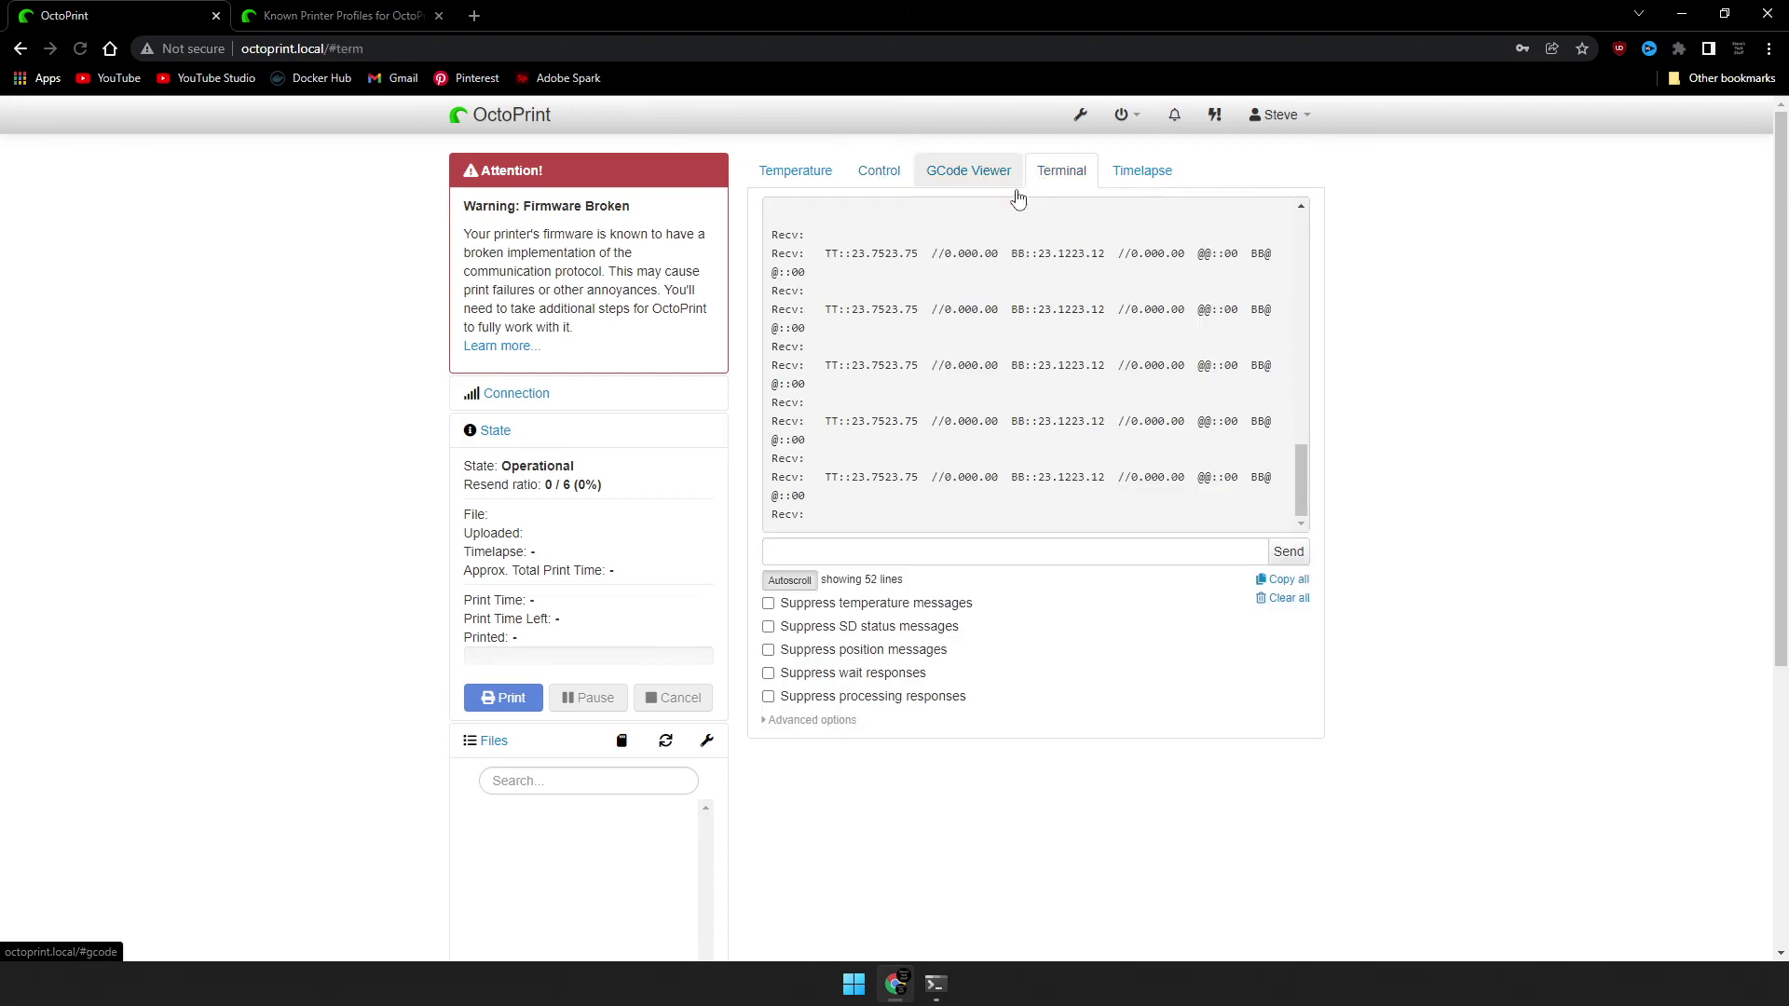
{"action": "left_click_drag", "start_coordinate": [844, 478], "coordinate": [911, 527]}
Upload CHEP_M25_bed_level.gcode from the Temperature view and start printing it.
{"action": "left_click", "coordinate": [795, 170]}
{"action": "scroll", "coordinate": [622, 578], "scroll_direction": "down", "scroll_amount": 5}
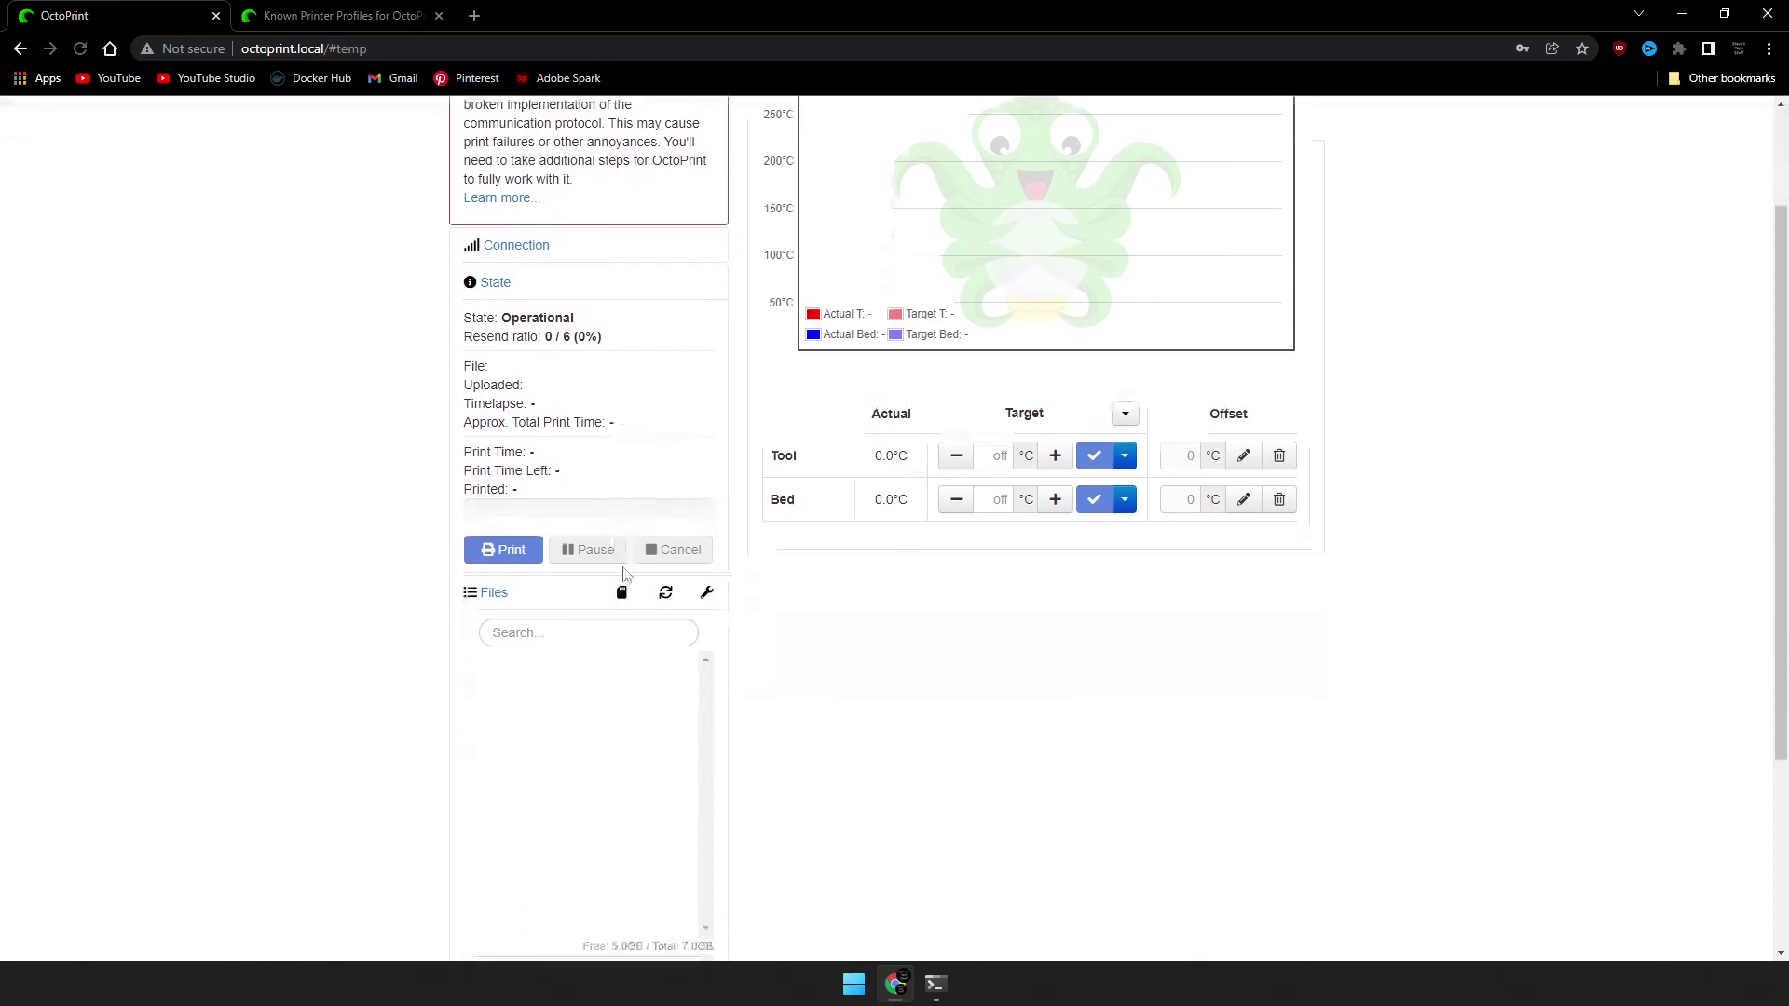
{"action": "left_click", "coordinate": [538, 728]}
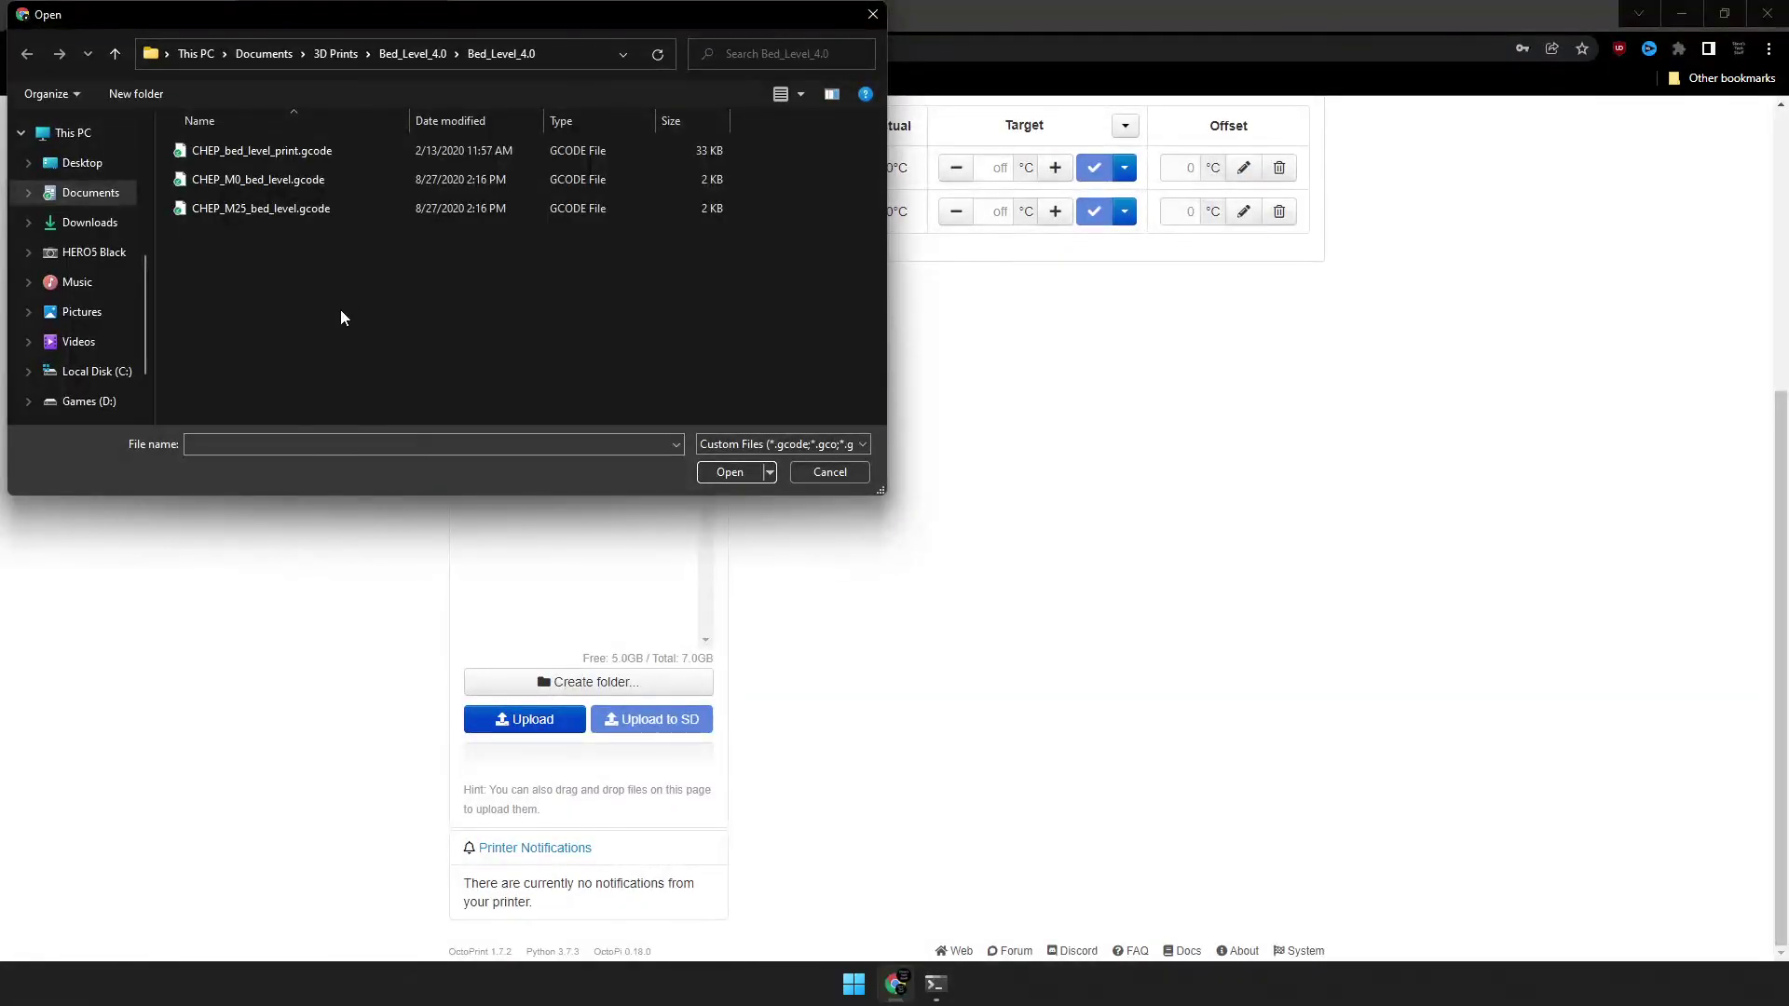
{"action": "double_click", "coordinate": [277, 210]}
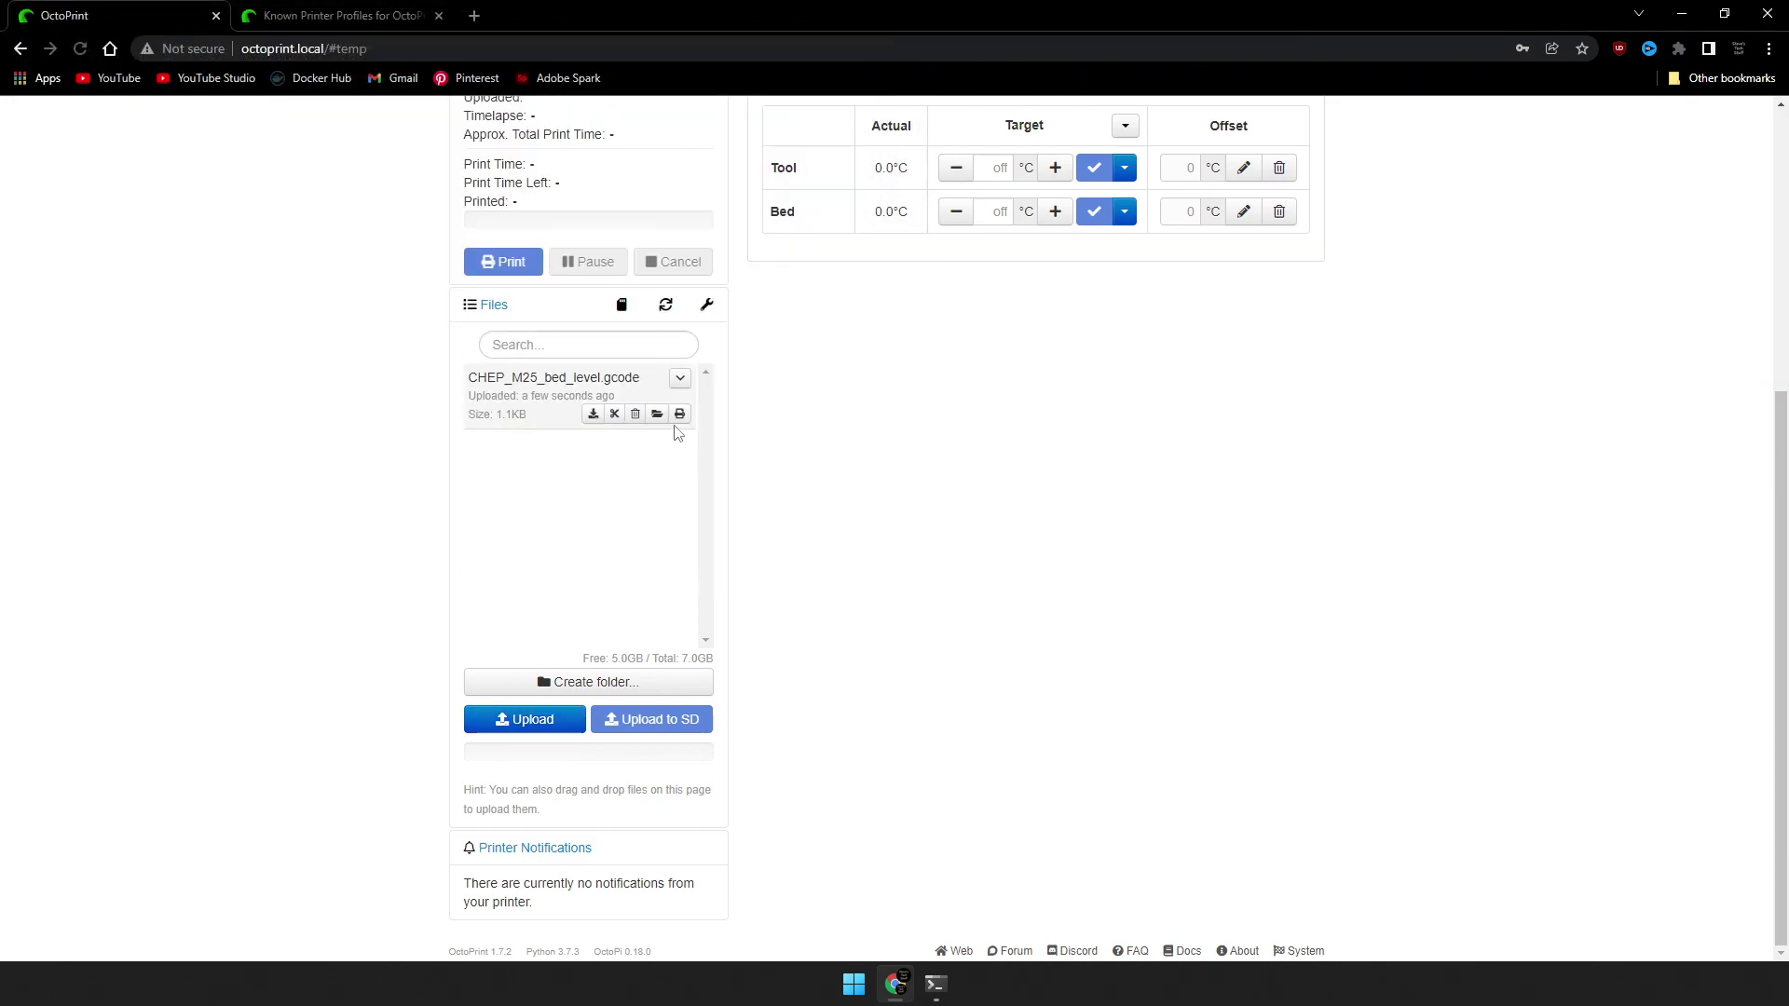
{"action": "left_click", "coordinate": [680, 416]}
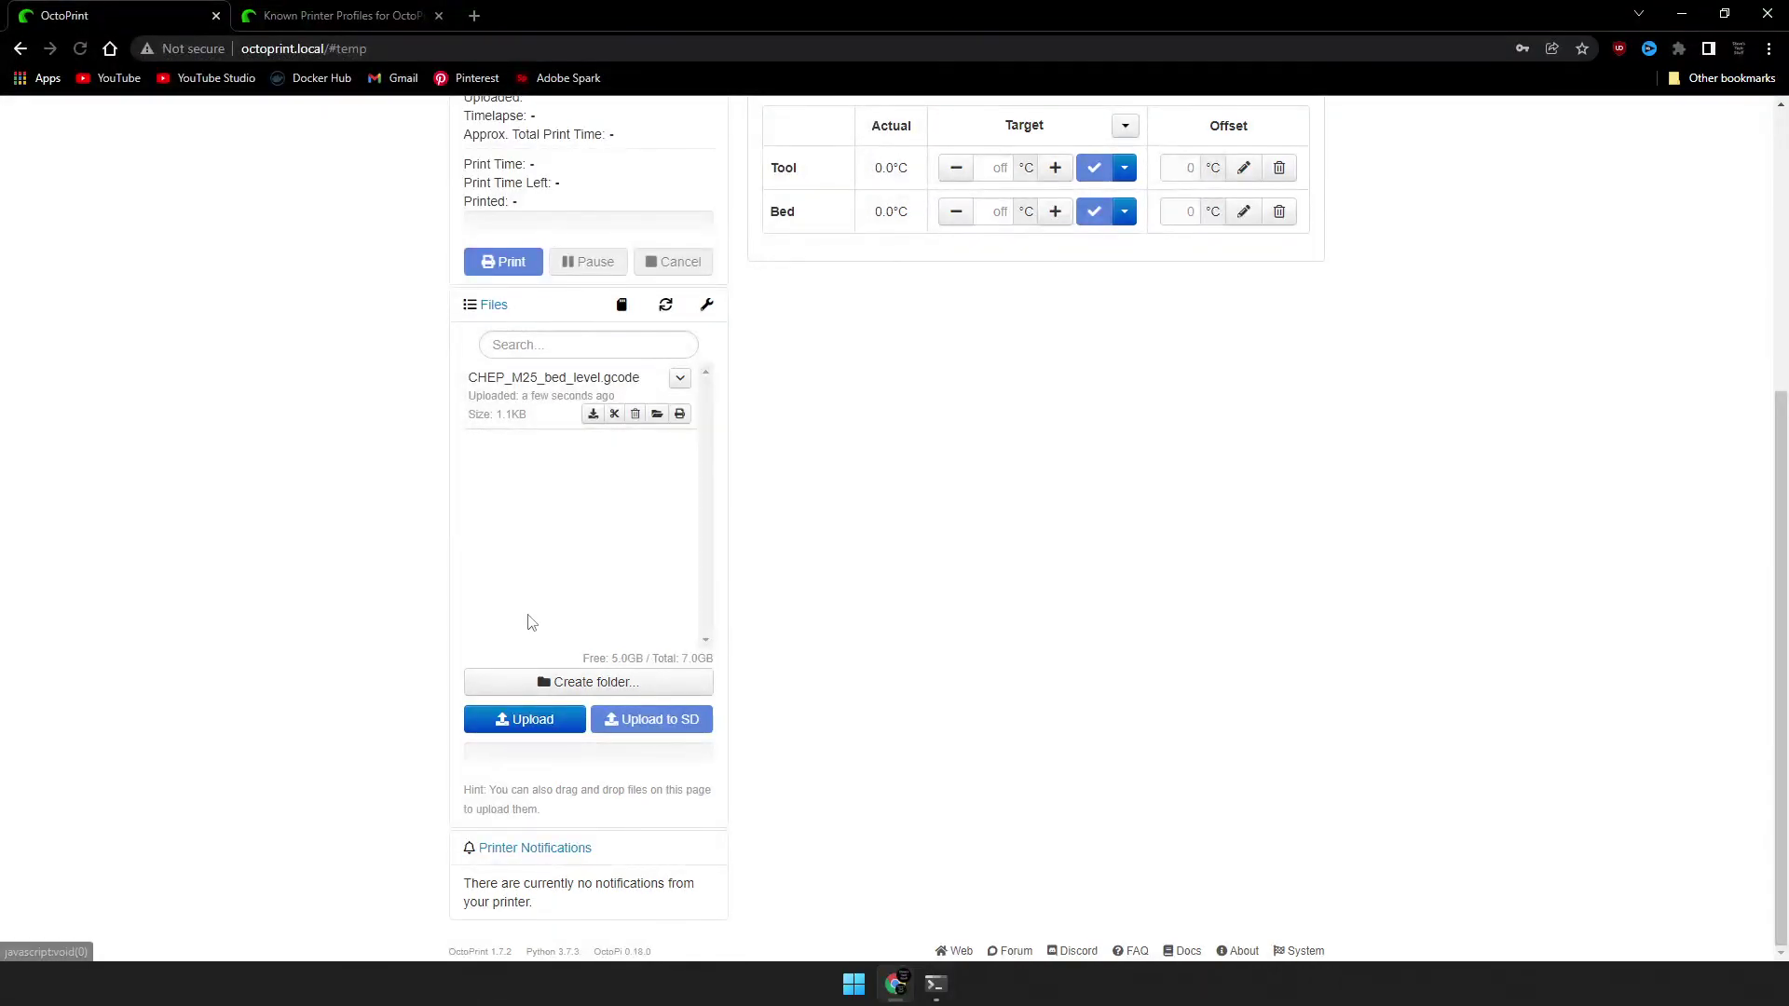
{"action": "scroll", "coordinate": [562, 553], "scroll_direction": "up", "scroll_amount": 5}
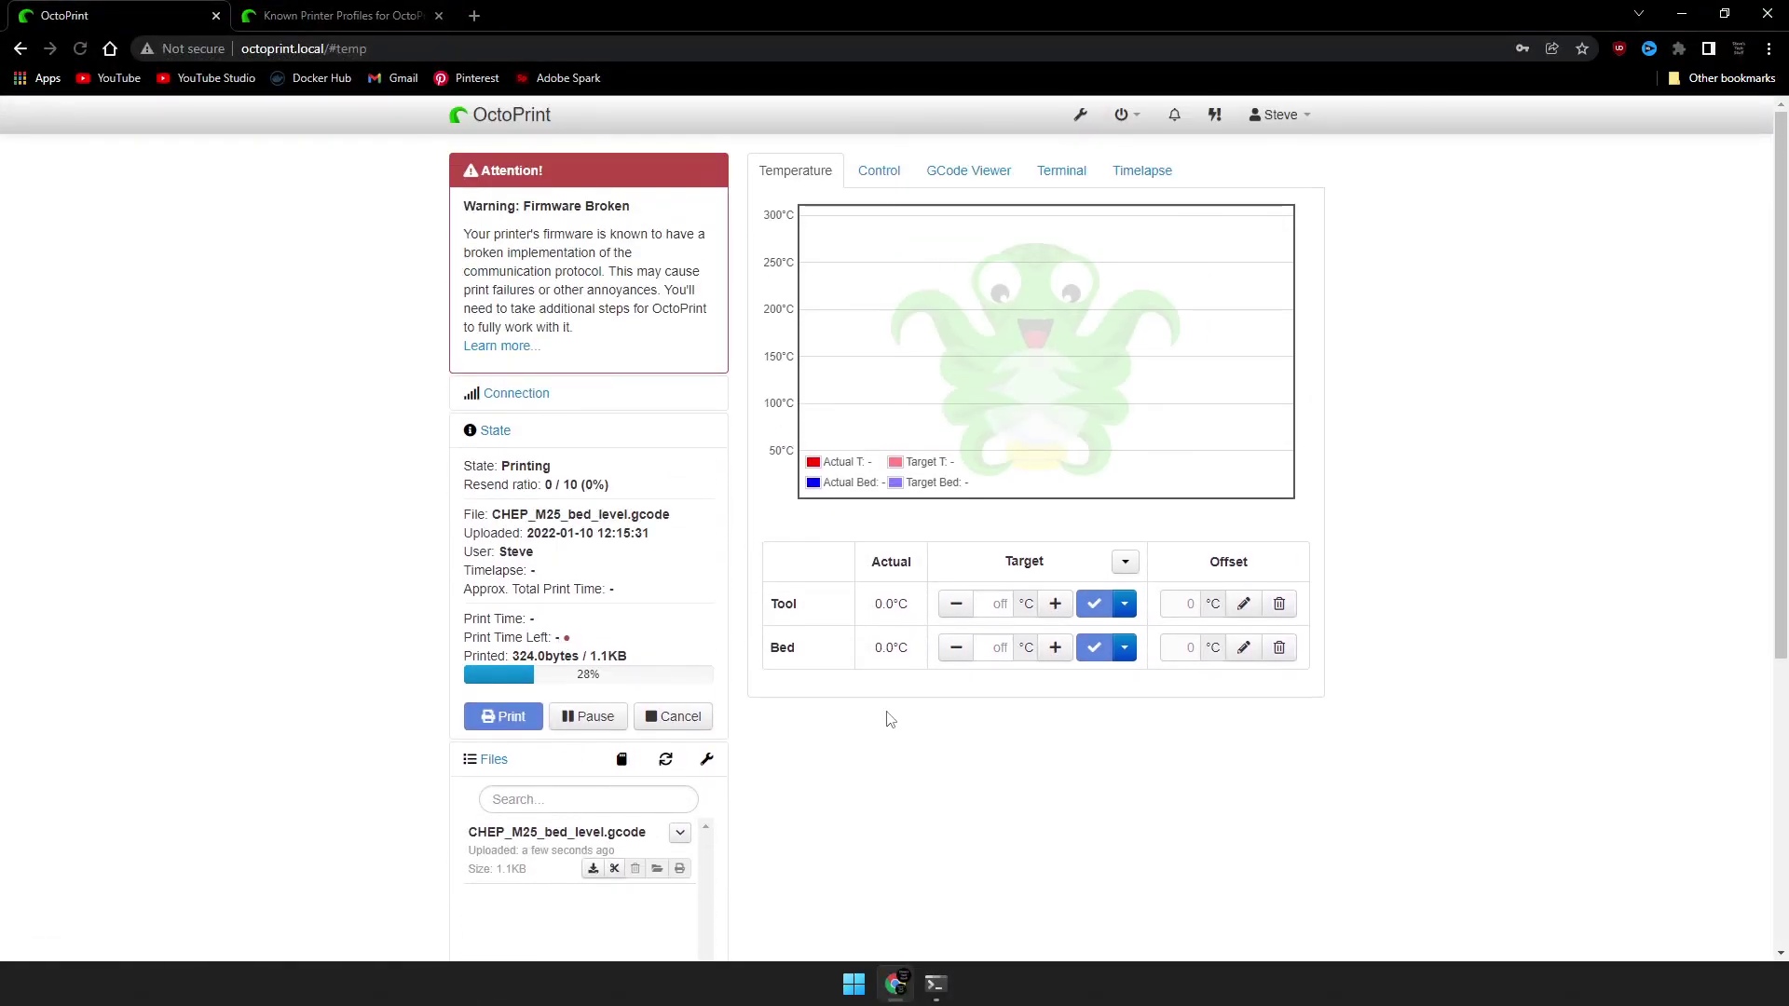